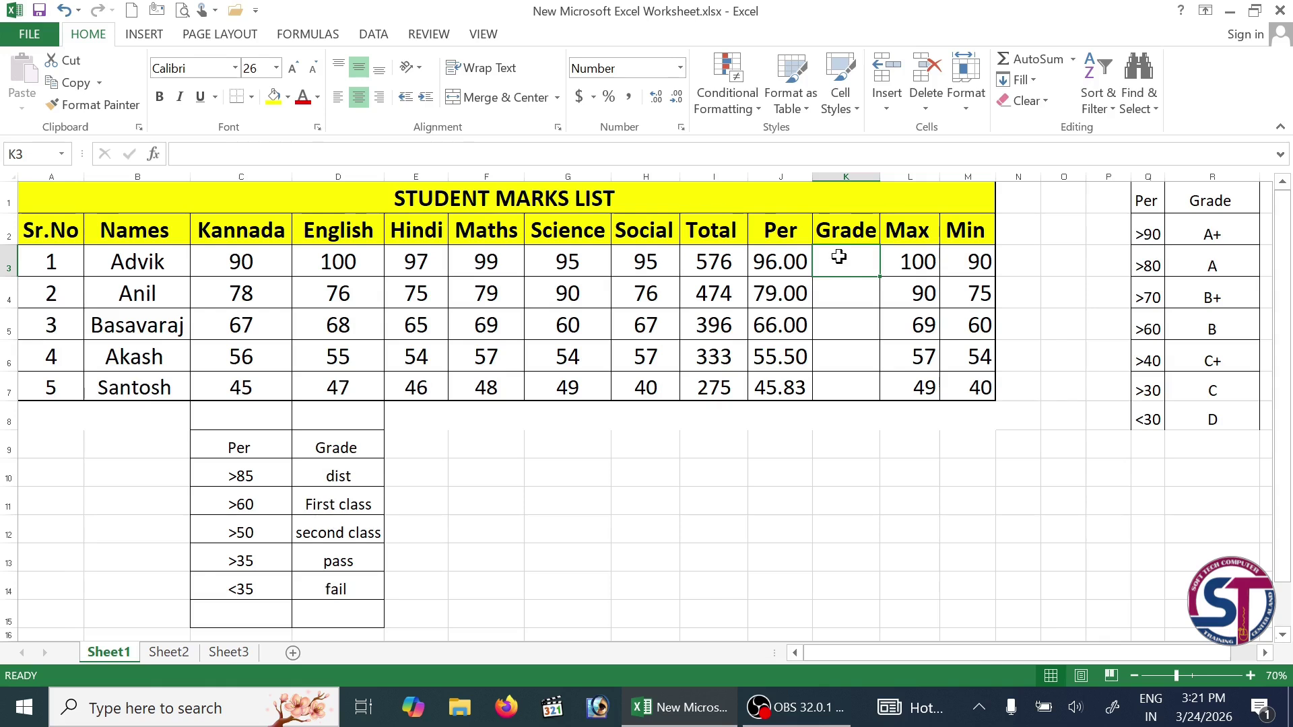
- Examine the percentage thresholds and class grades in the small criteria table below the marks list
left_click(346, 472)
left_click(249, 479)
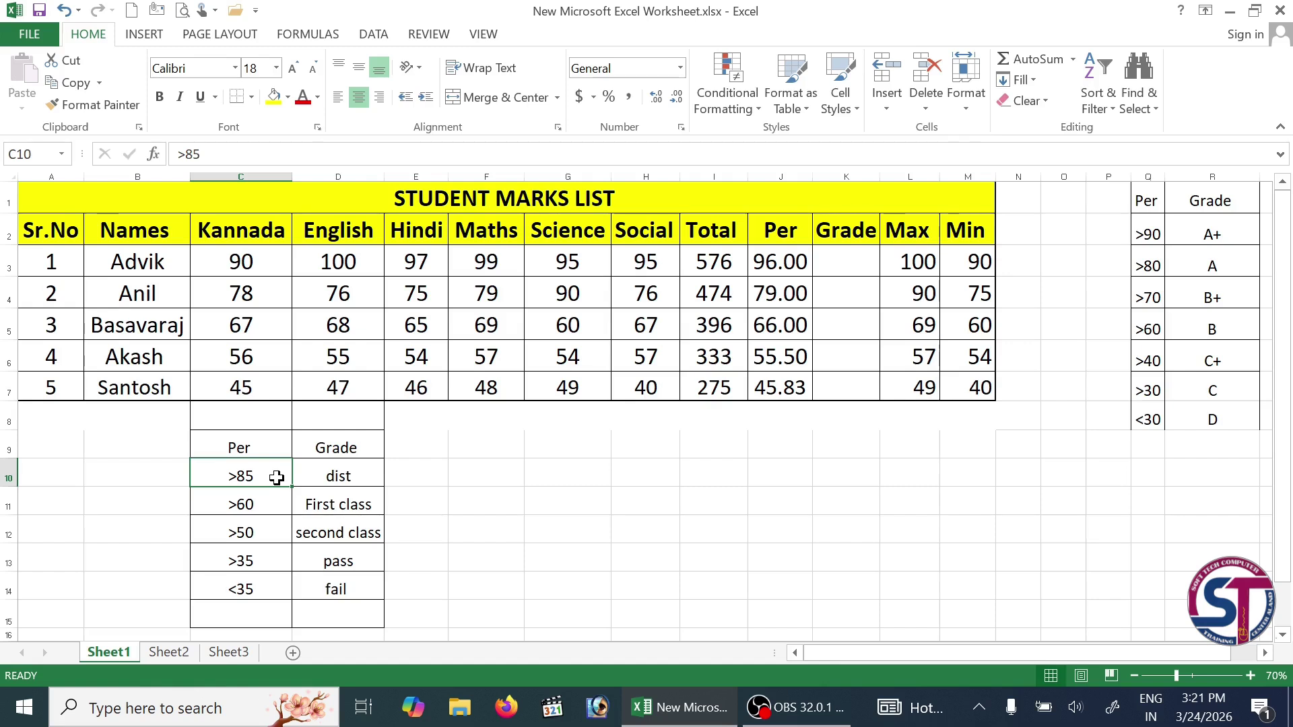
left_click(313, 476)
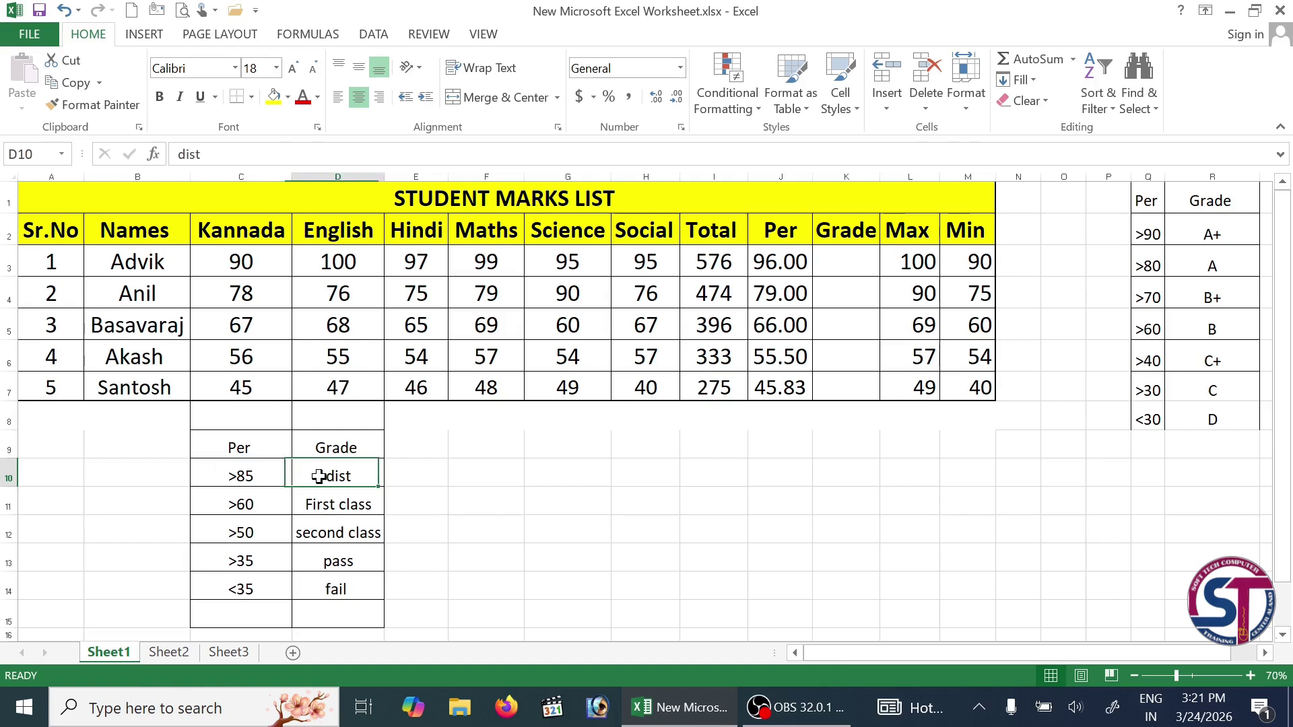
left_click(257, 502)
left_click(353, 501)
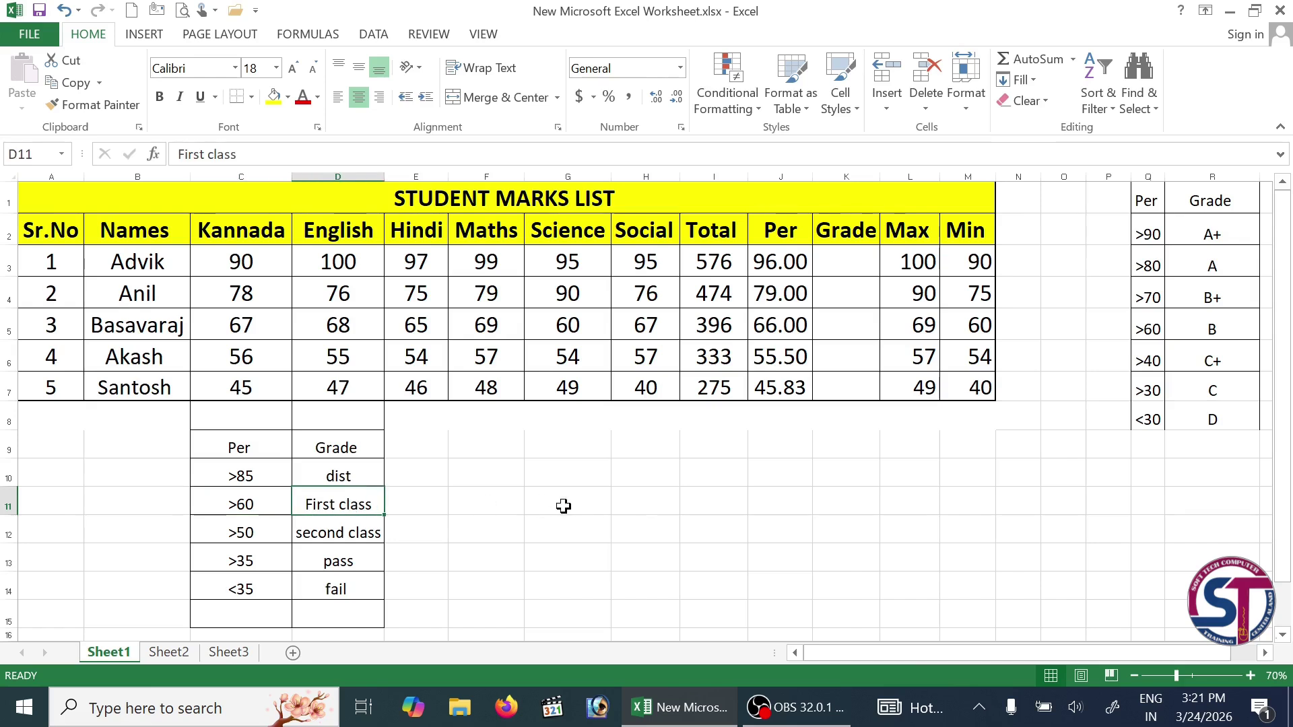
left_click(335, 532)
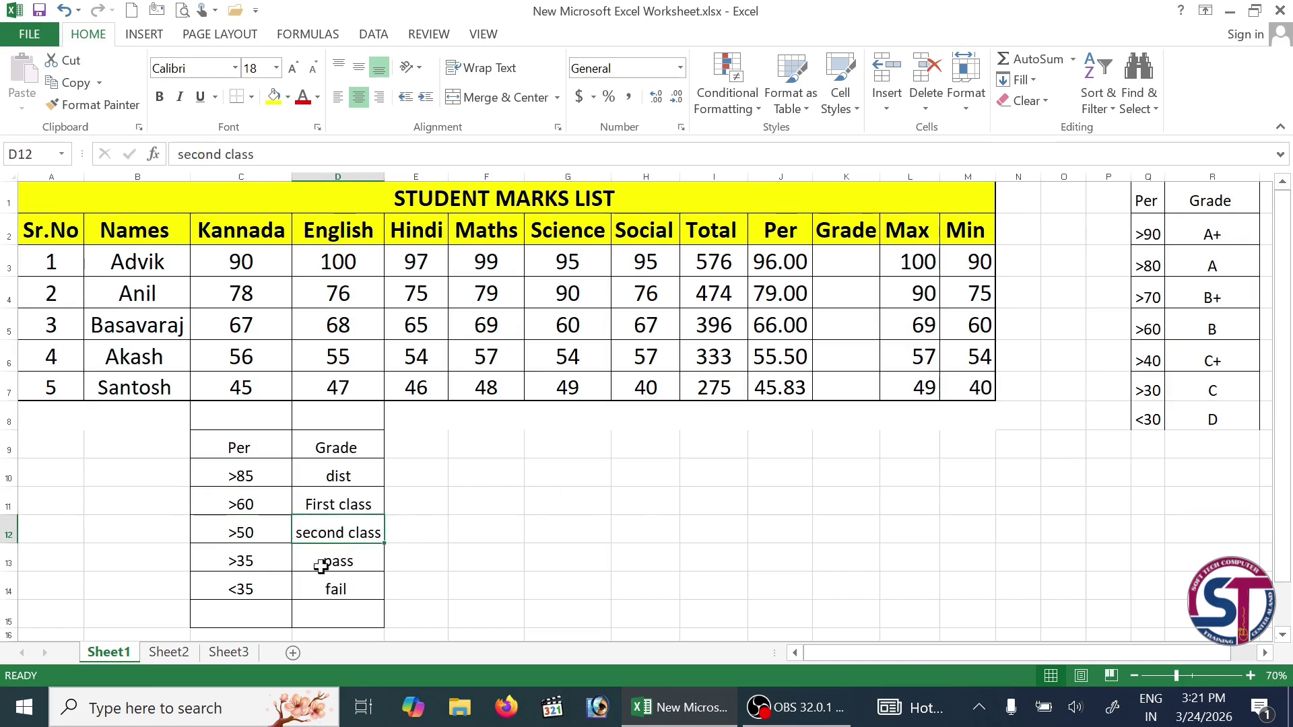
left_click(344, 562)
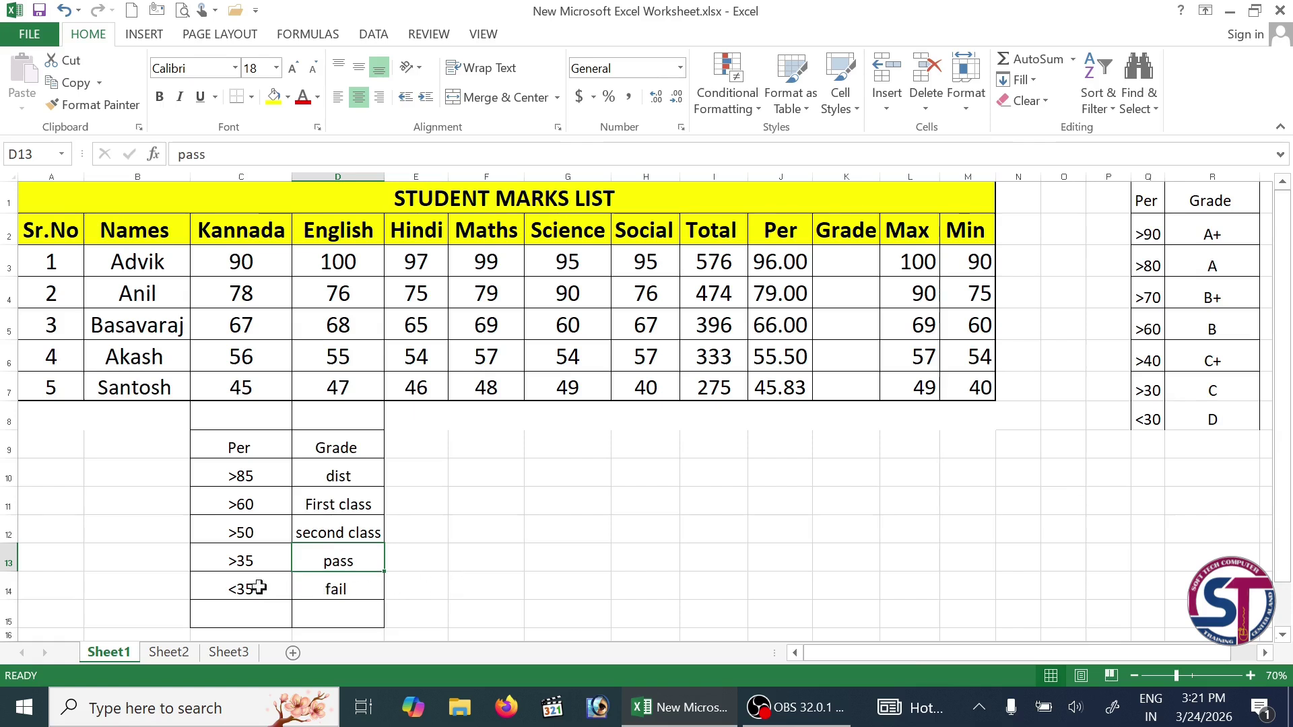
left_click(332, 585)
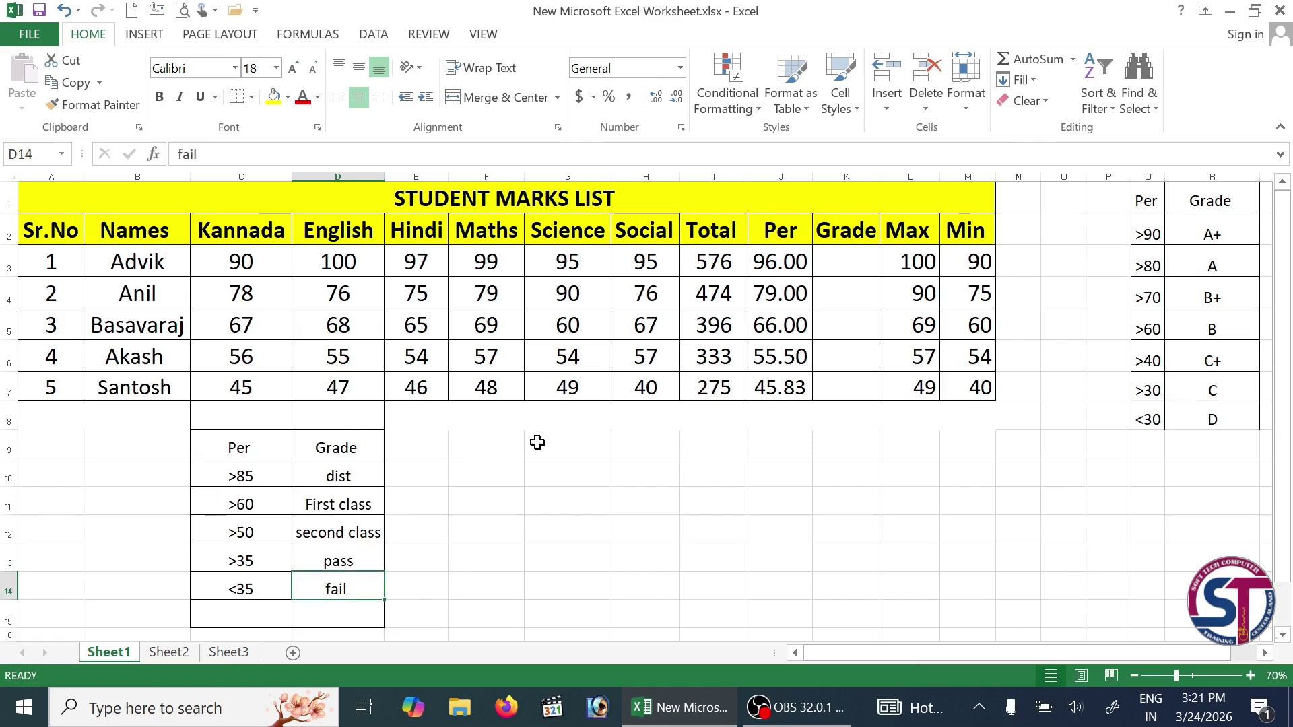
- Examine the letter-grade criteria in columns Q and R, from A+ down to C
left_click(872, 507)
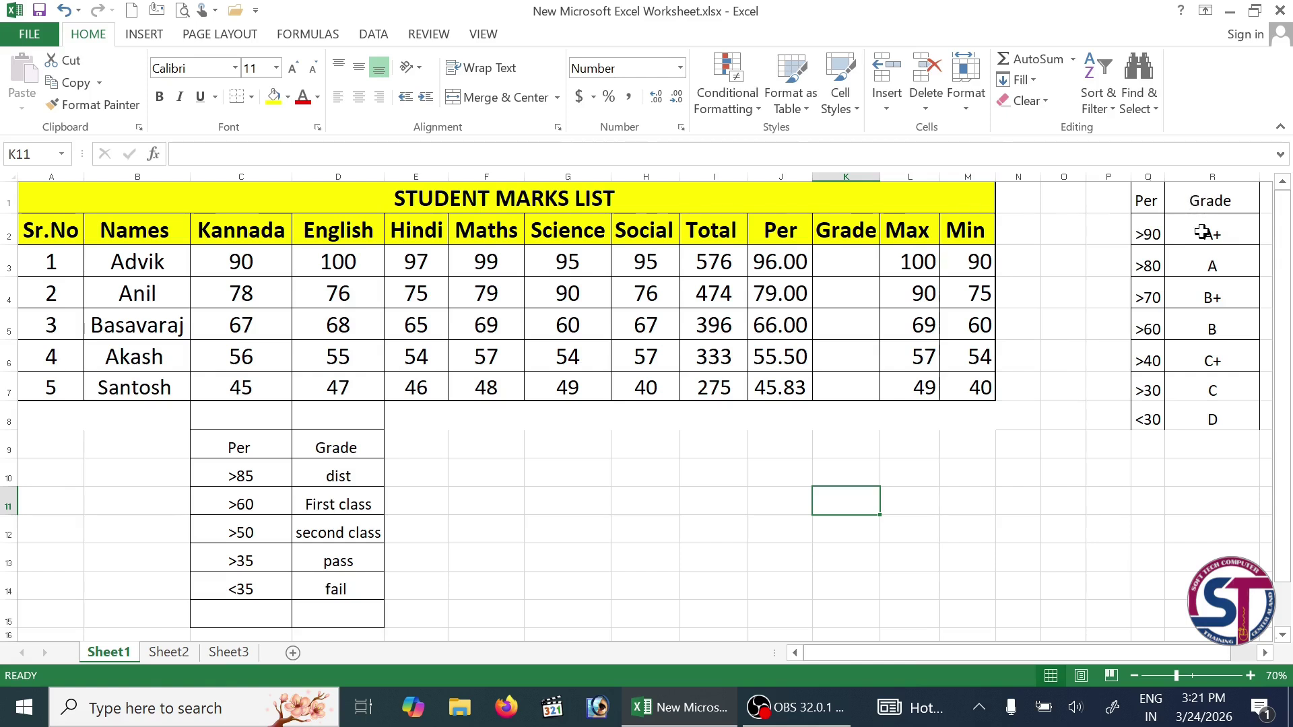
left_click(1242, 235)
left_click(1221, 265)
left_click(1220, 297)
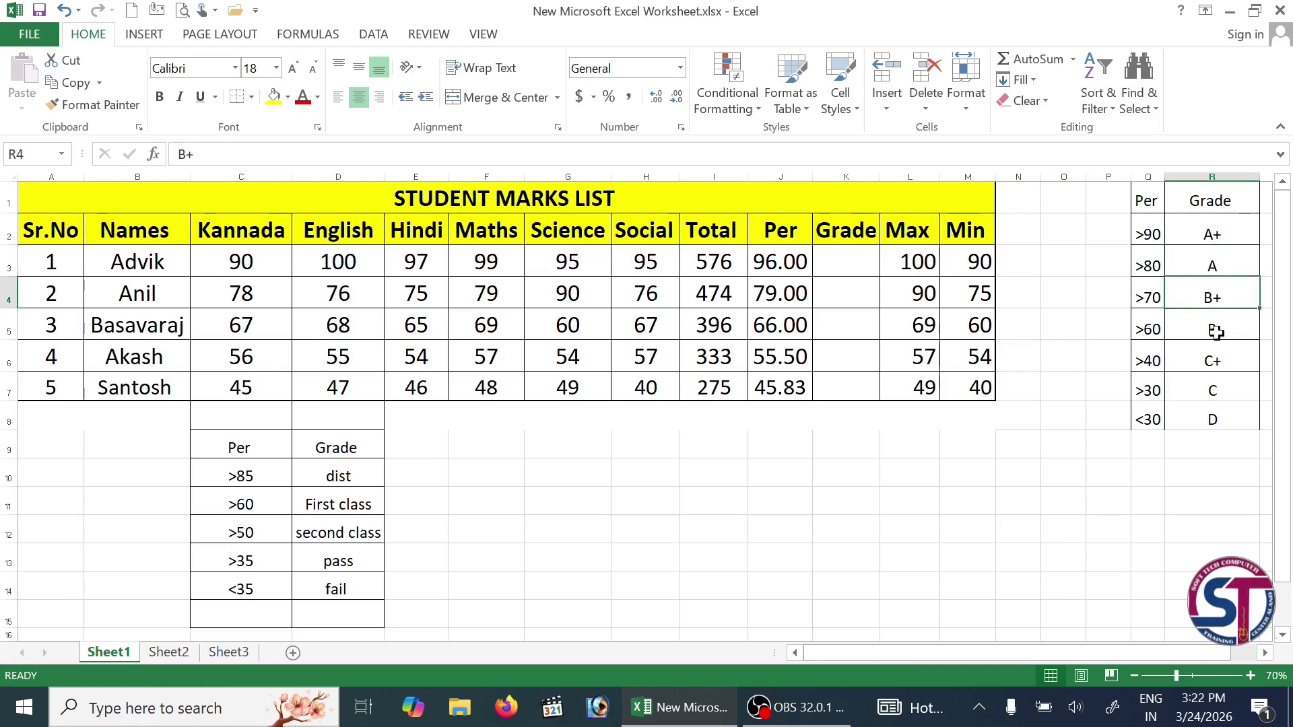
left_click(1215, 330)
left_click(1214, 361)
left_click(1214, 390)
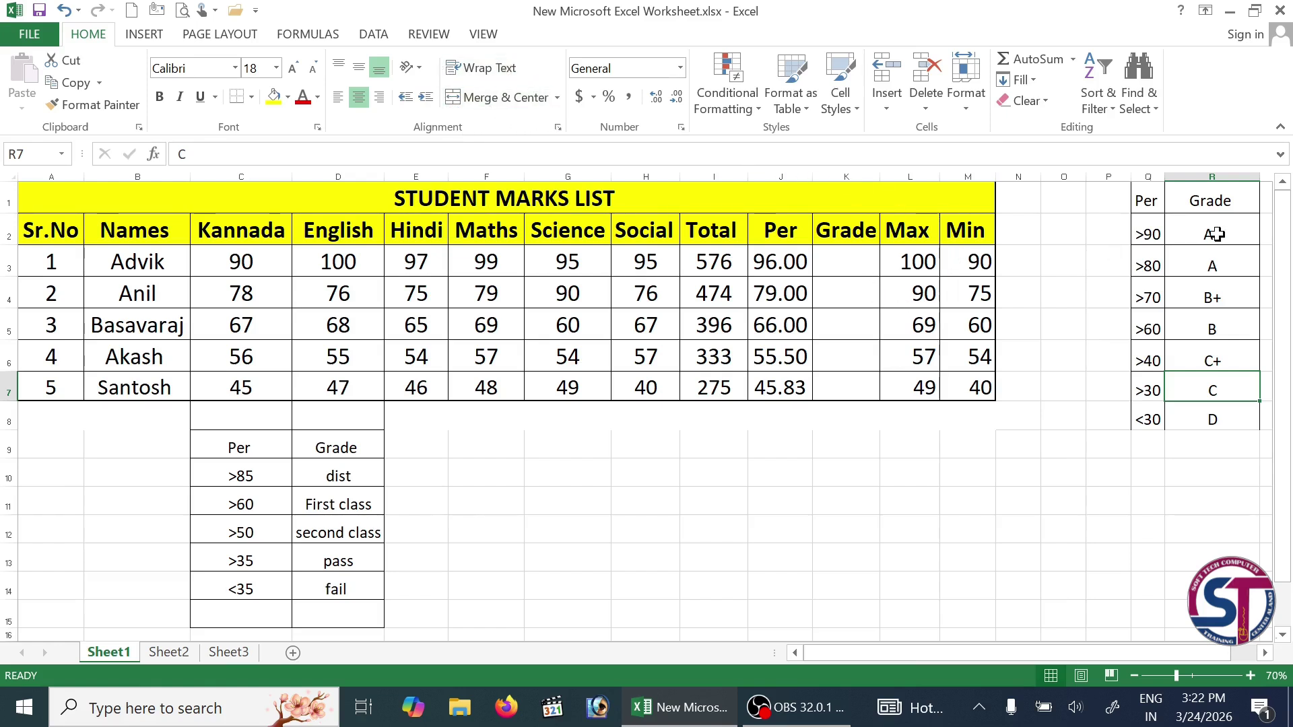
- Insert an IF function in Grade cell K3 and move its arguments window below the first student rows
left_click(853, 270)
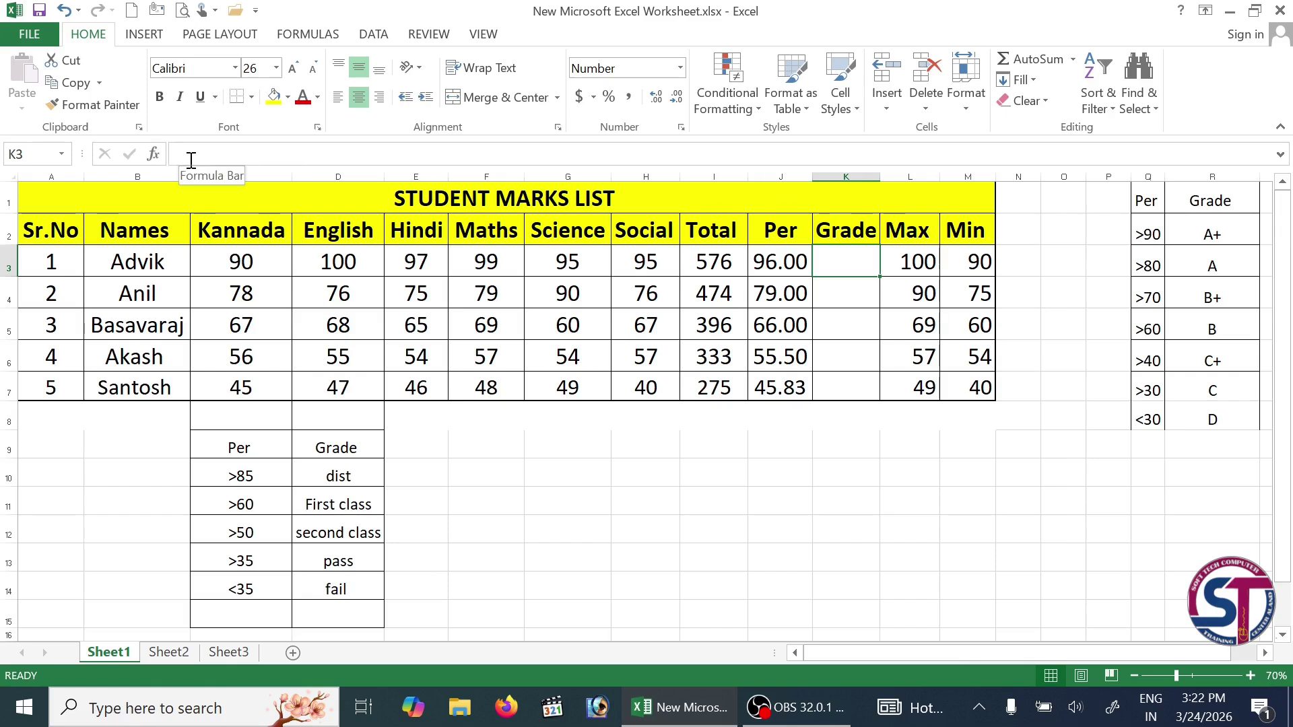
left_click(155, 155)
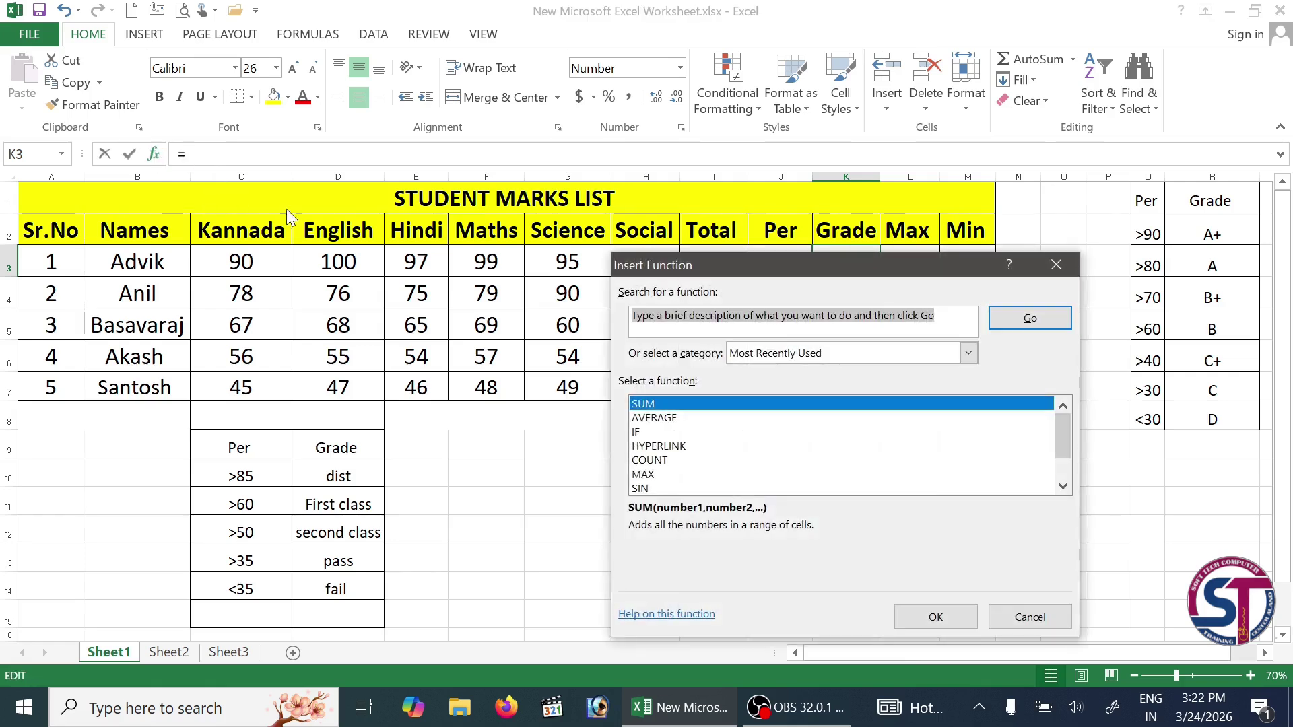
left_click_drag(896, 260, 738, 196)
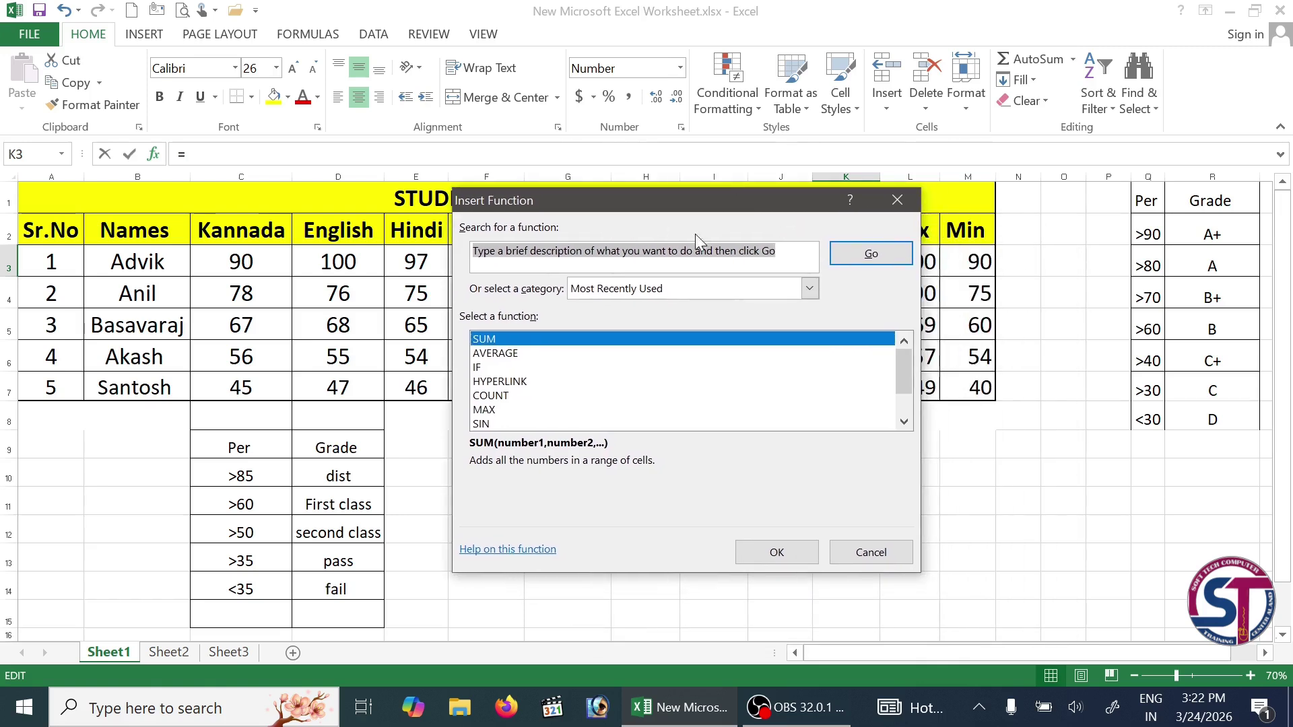
left_click(486, 353)
left_click(482, 368)
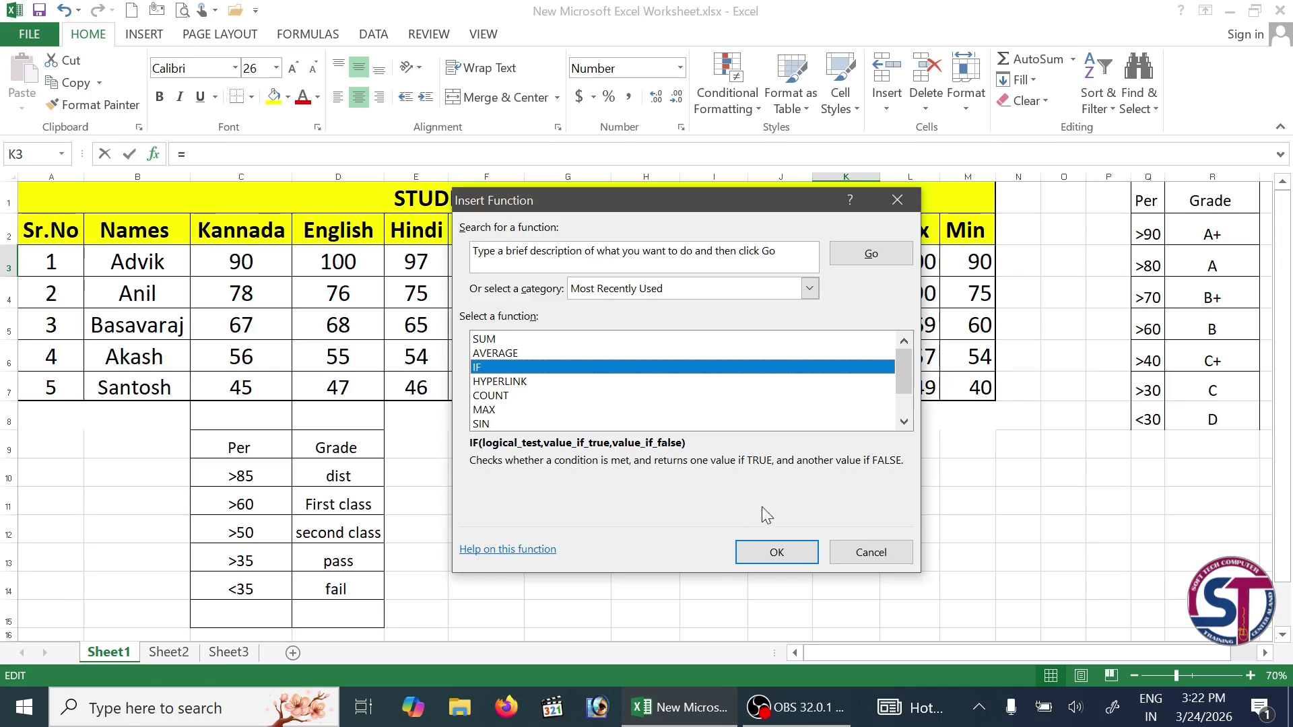
left_click(777, 556)
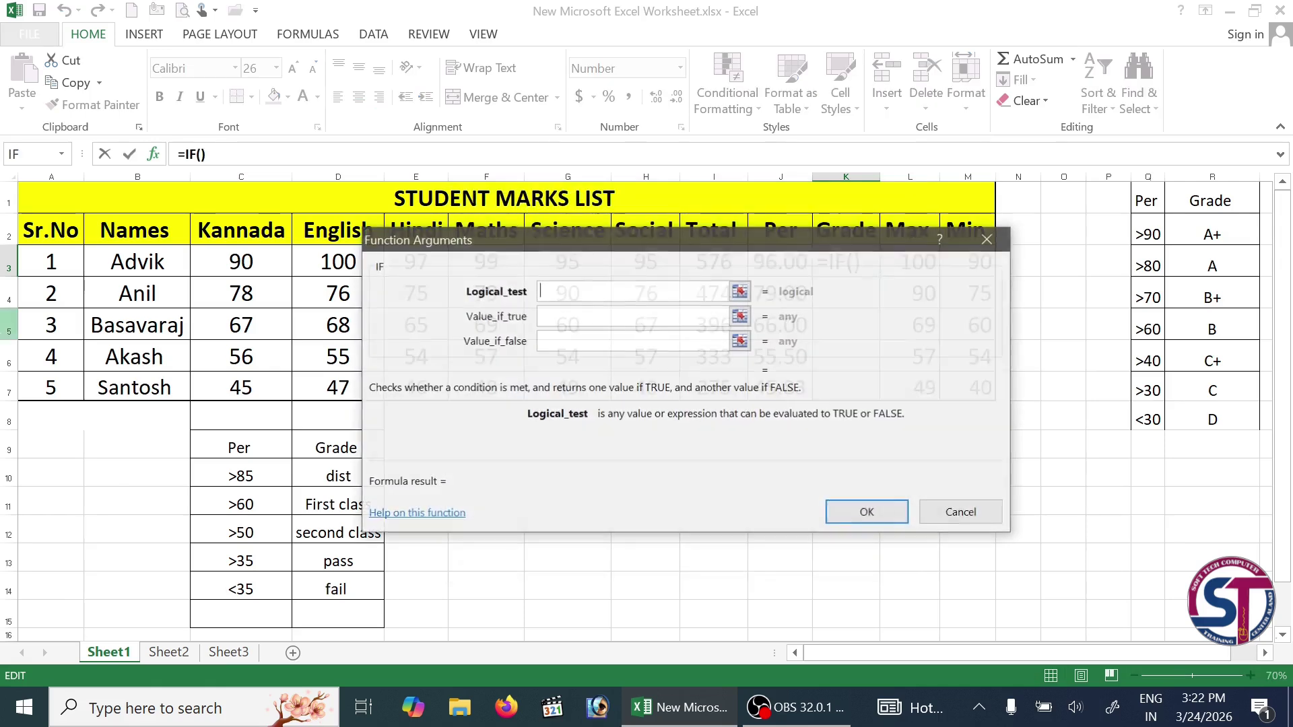
left_click_drag(754, 257, 931, 301)
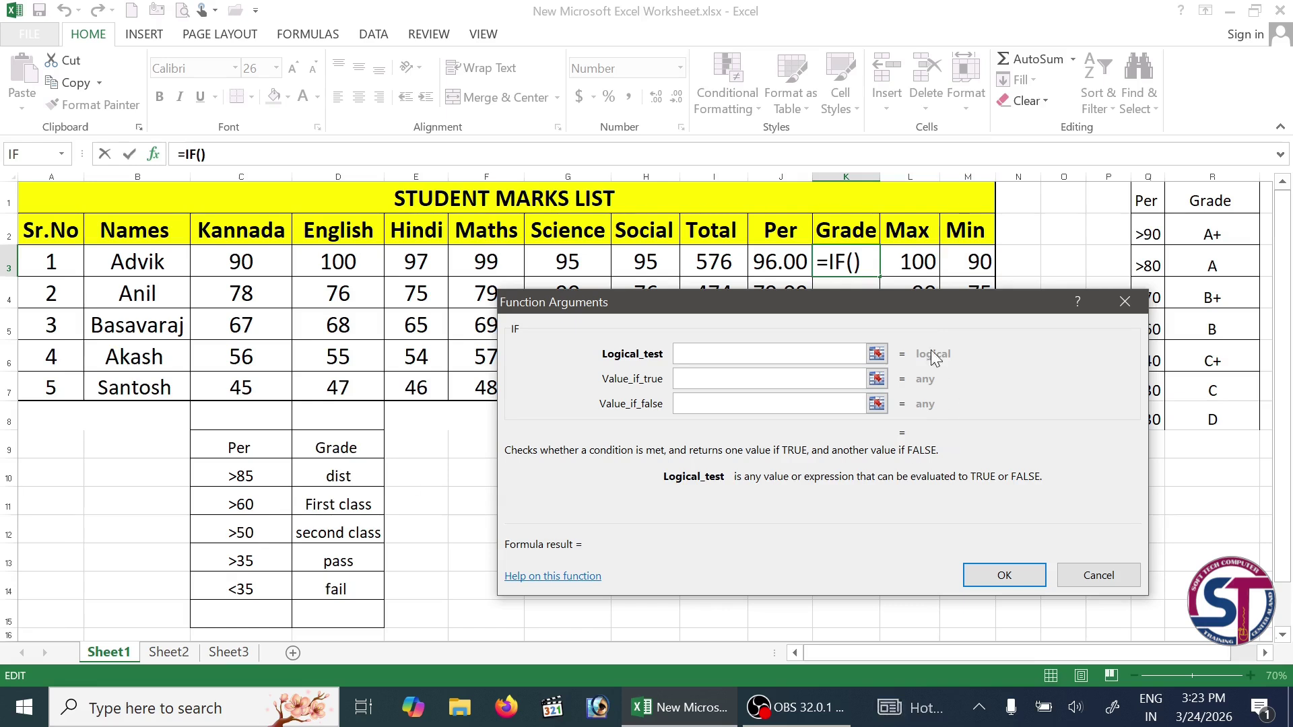
left_click_drag(913, 307, 904, 403)
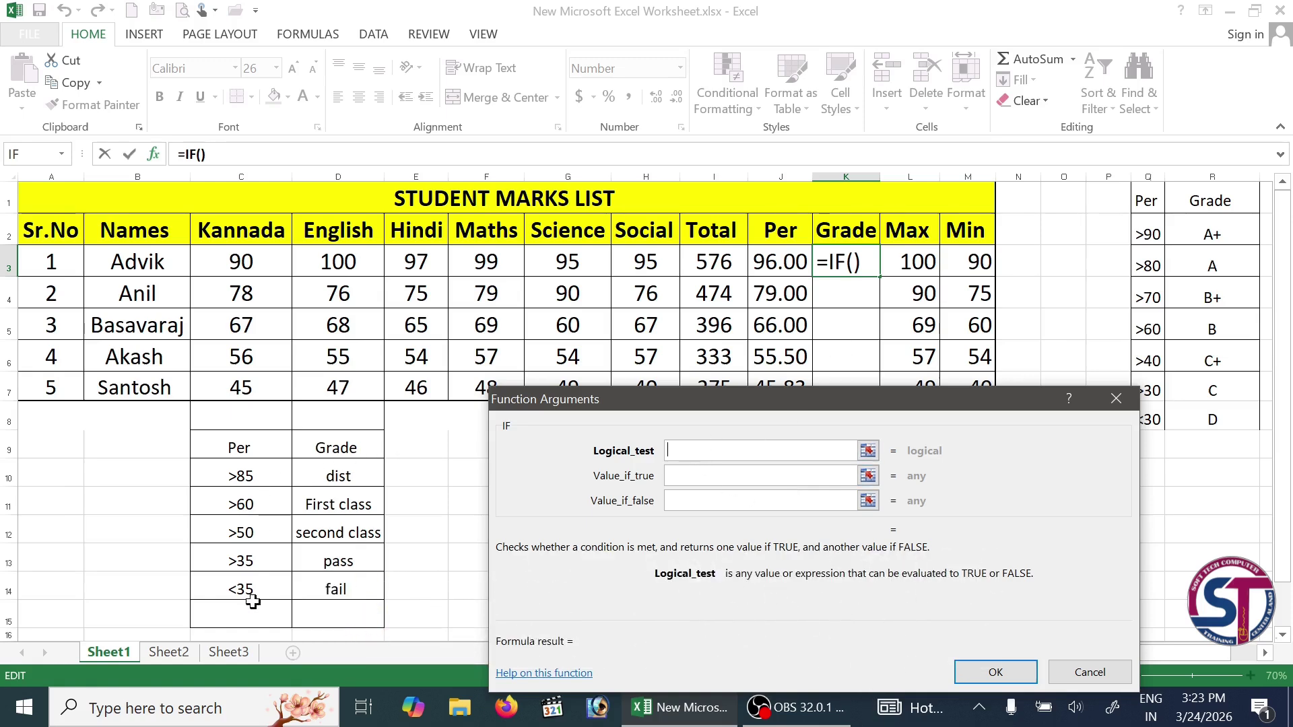
- Set the IF function's logical test to j3>=85 and its value if true to "Dist"
left_click(726, 455)
type("j")
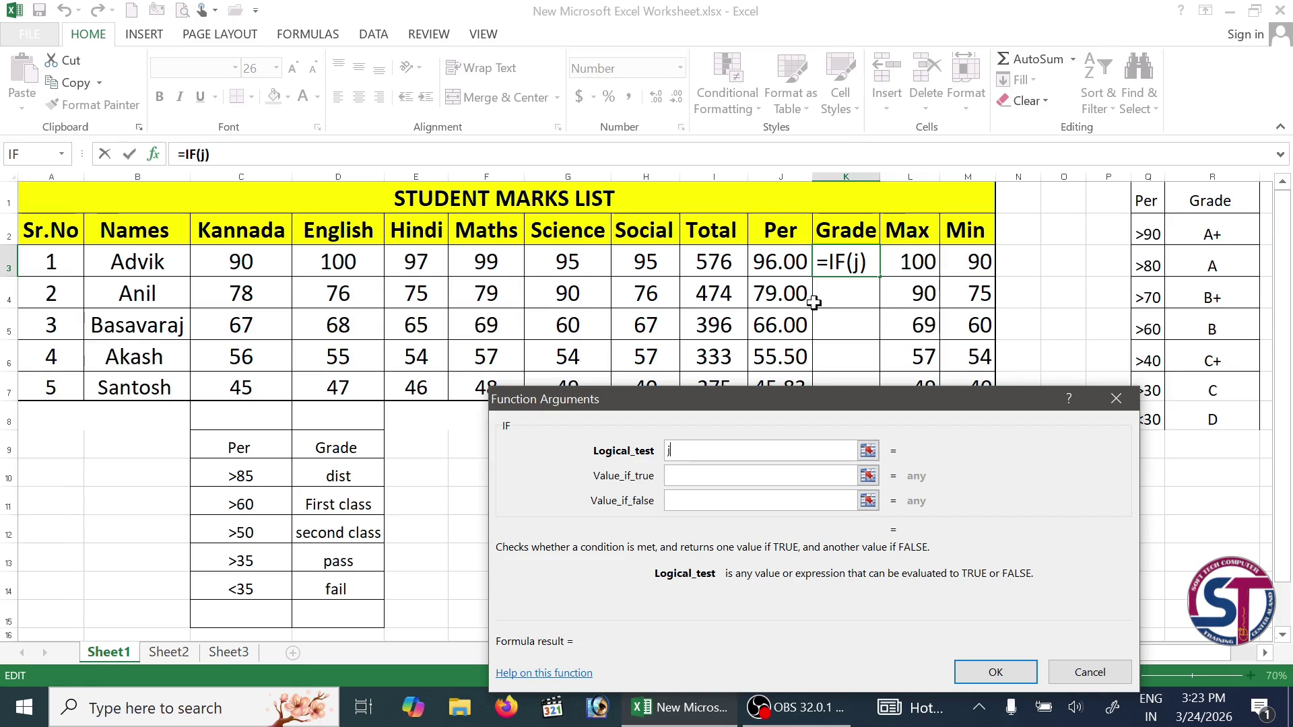
type(">=")
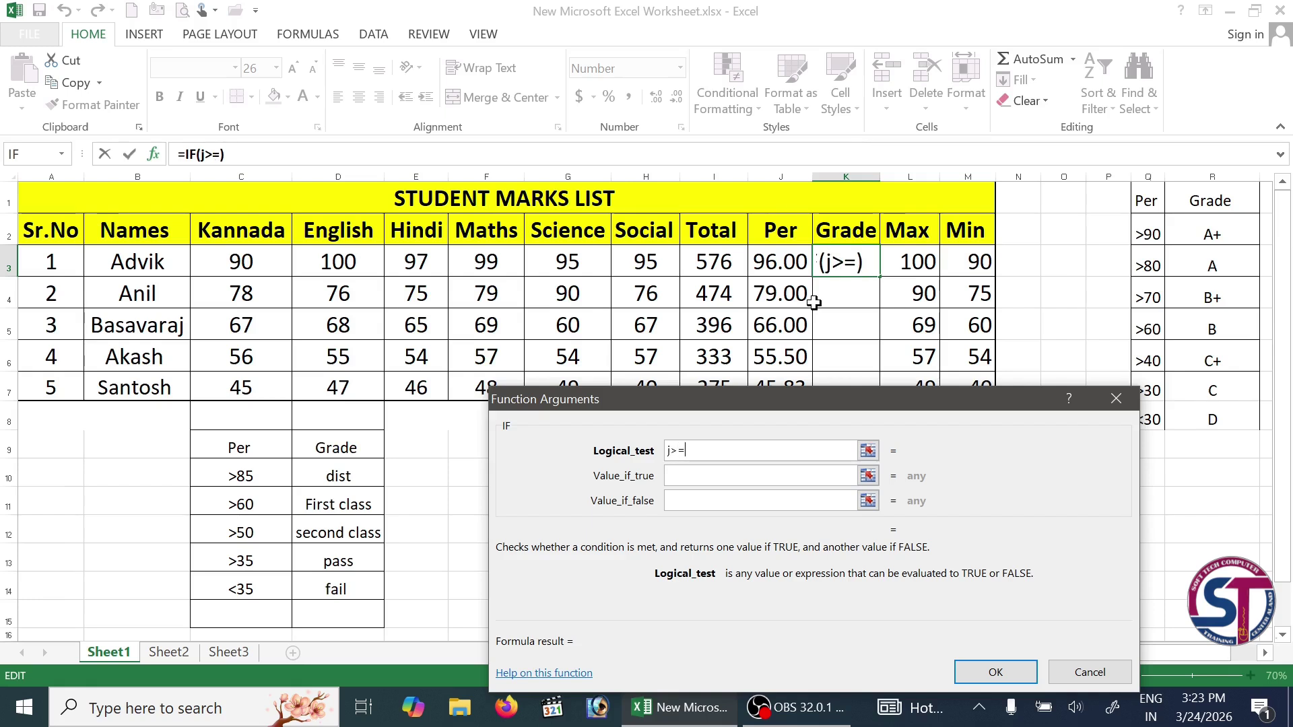
type("85")
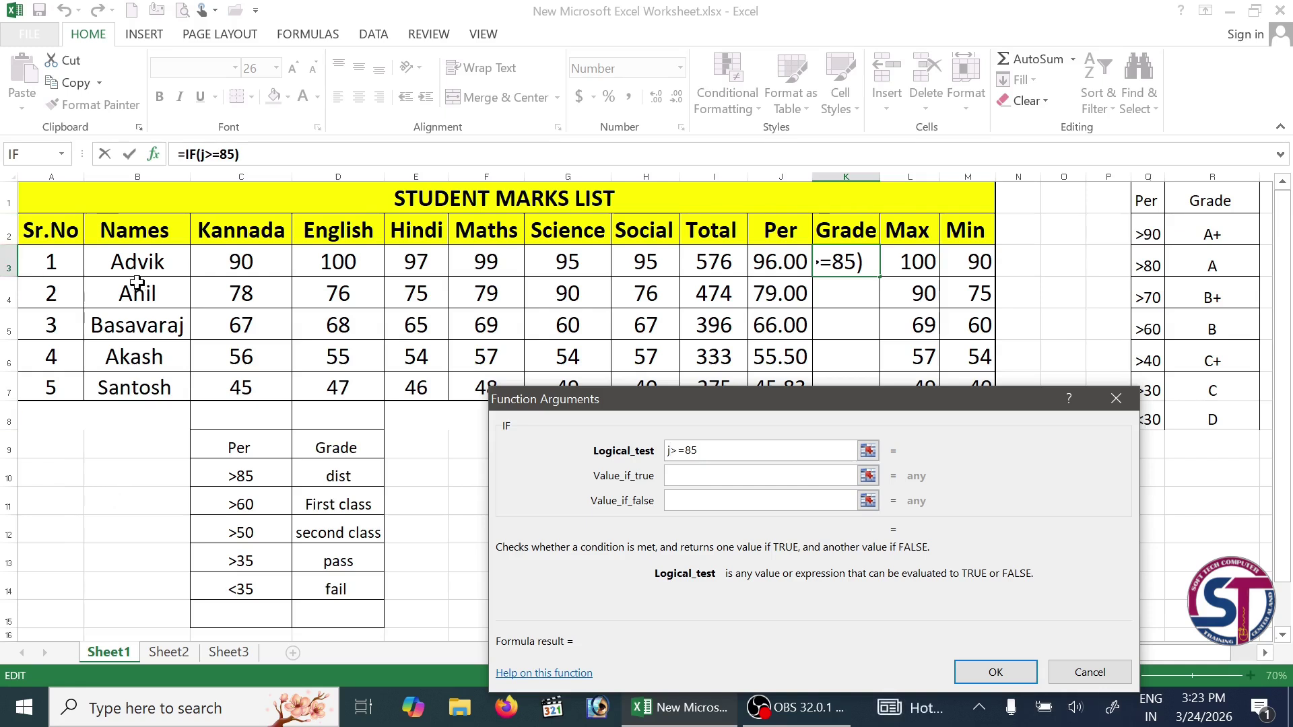
type("3")
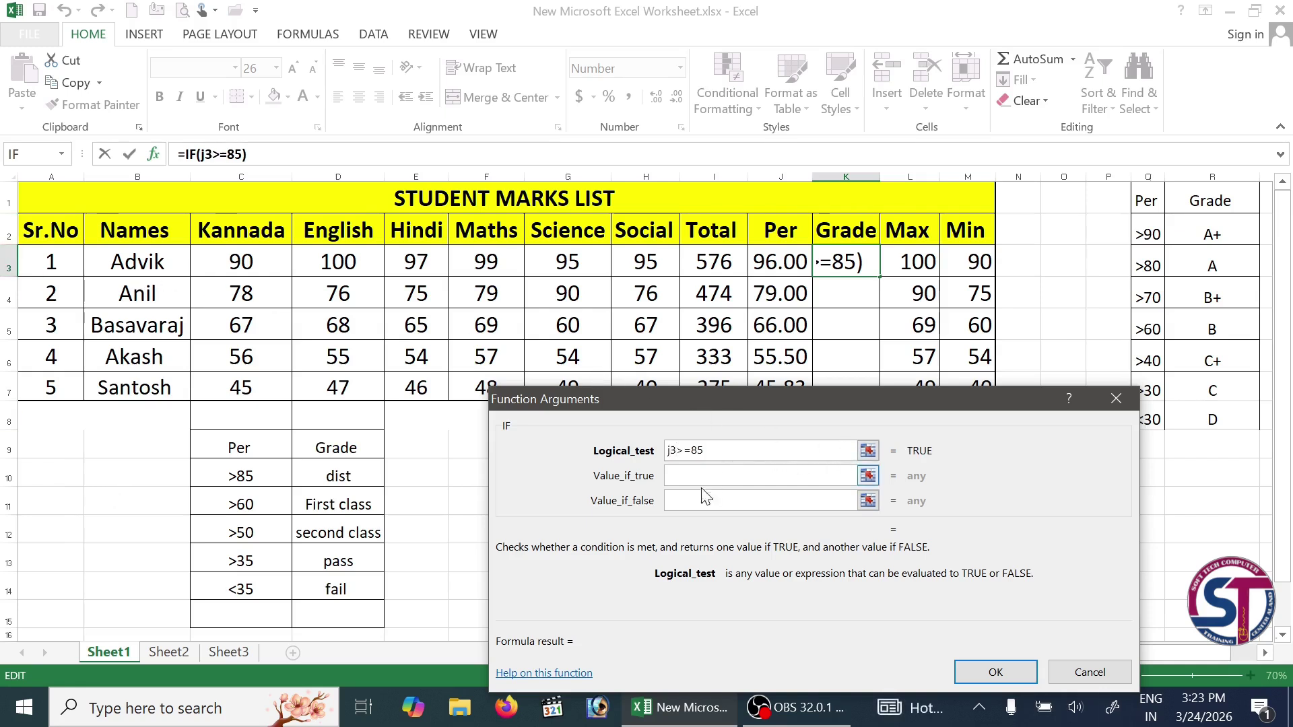
left_click(697, 452)
left_click(718, 478)
key("Tab")
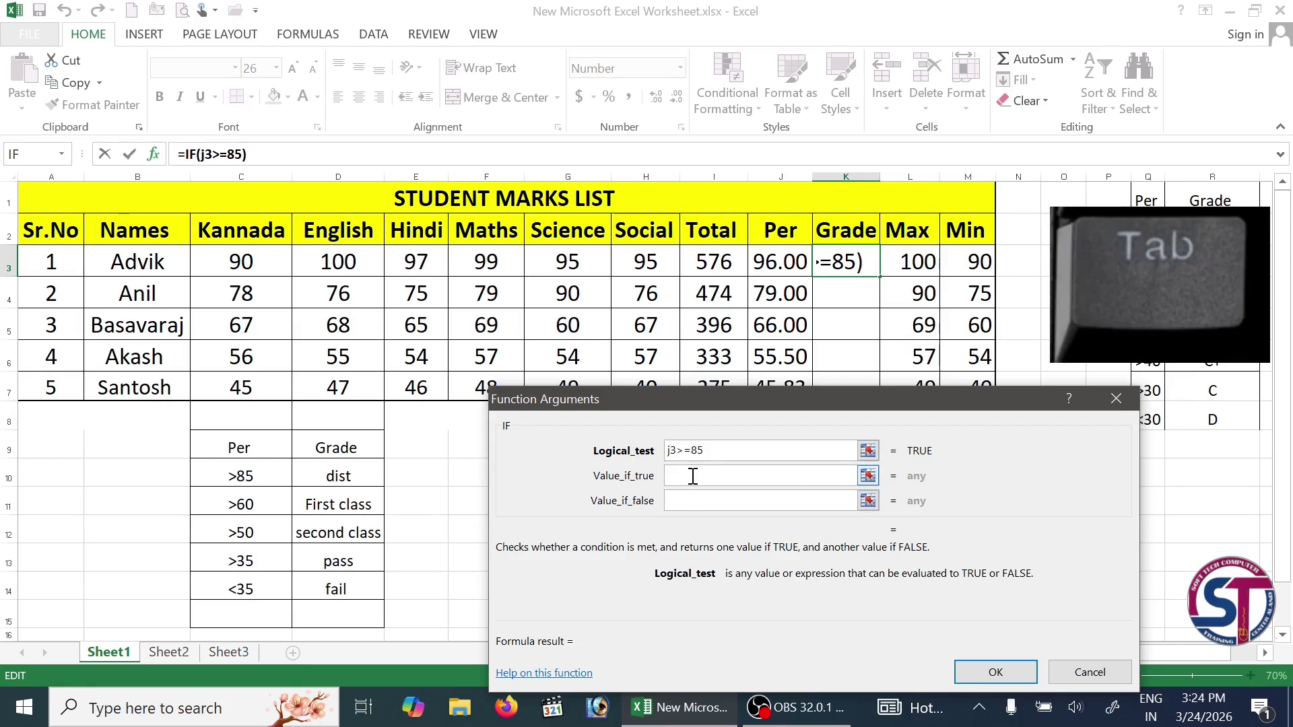
left_click(694, 480)
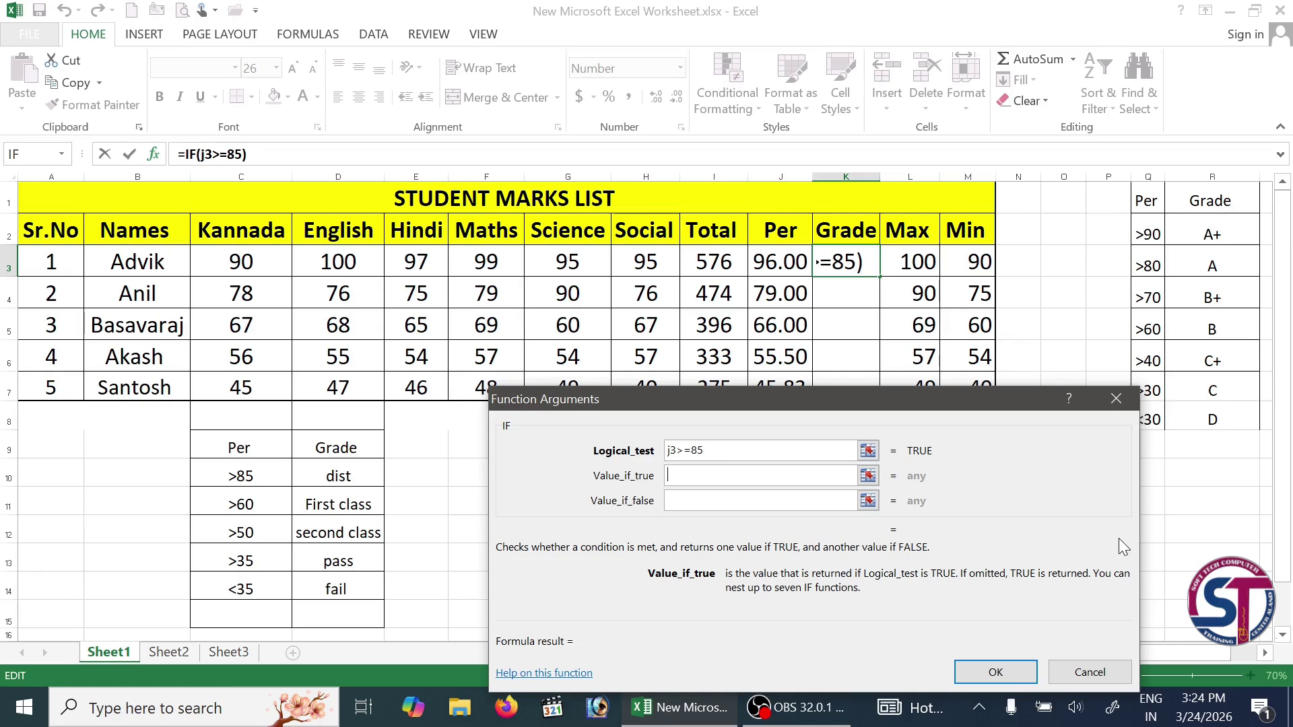
type("Dist")
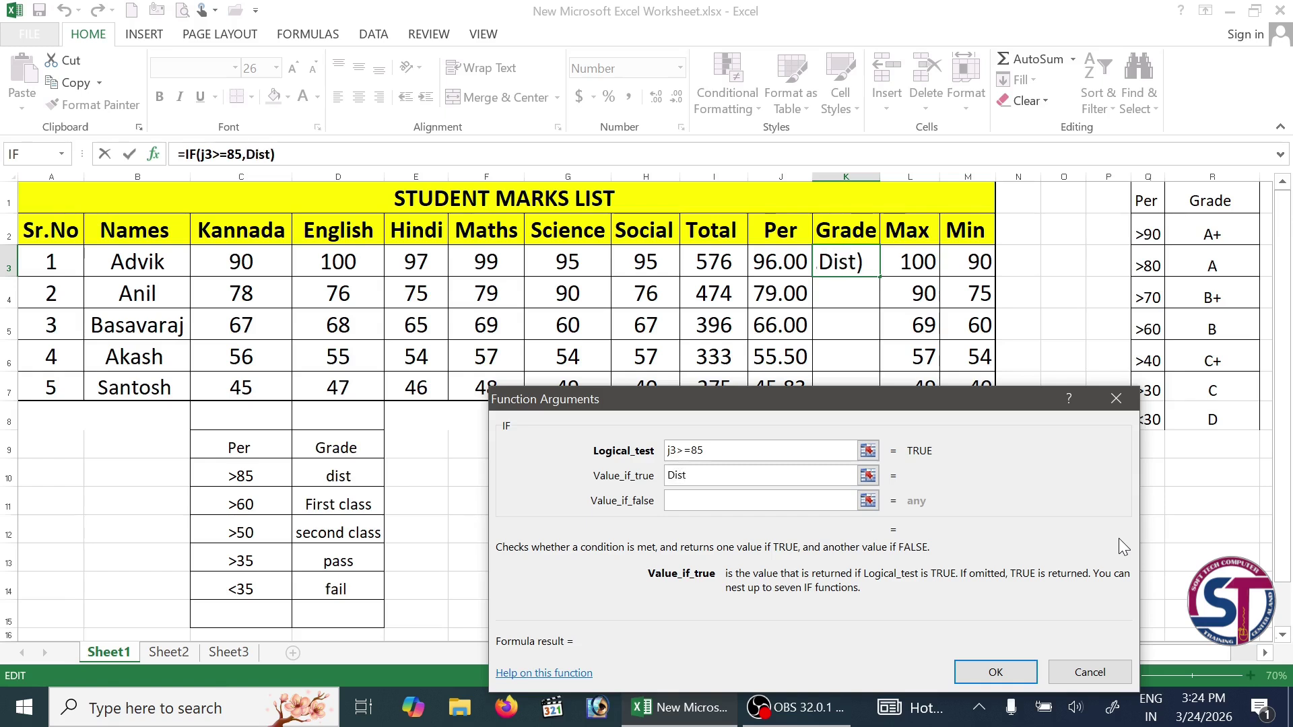
key("Tab")
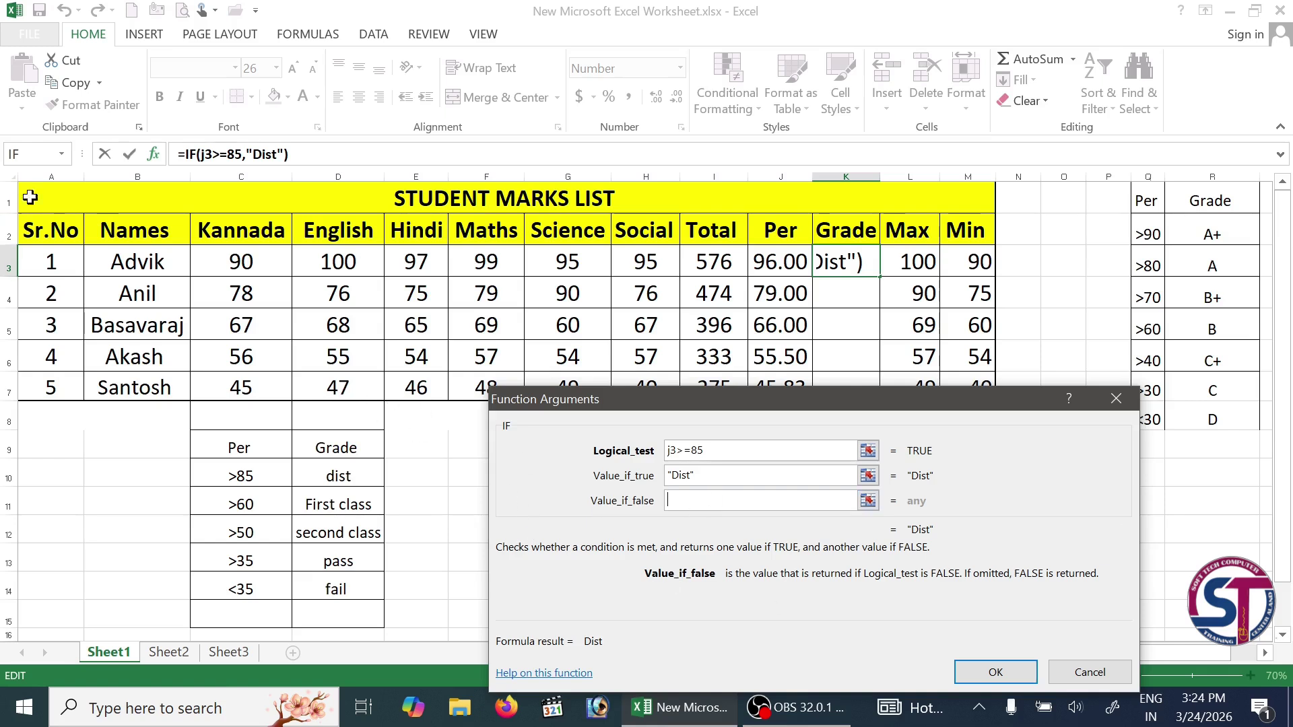
- Nest a second IF as the value if false, with logical test j3>=60 and value if true "First Class"
left_click(17, 153)
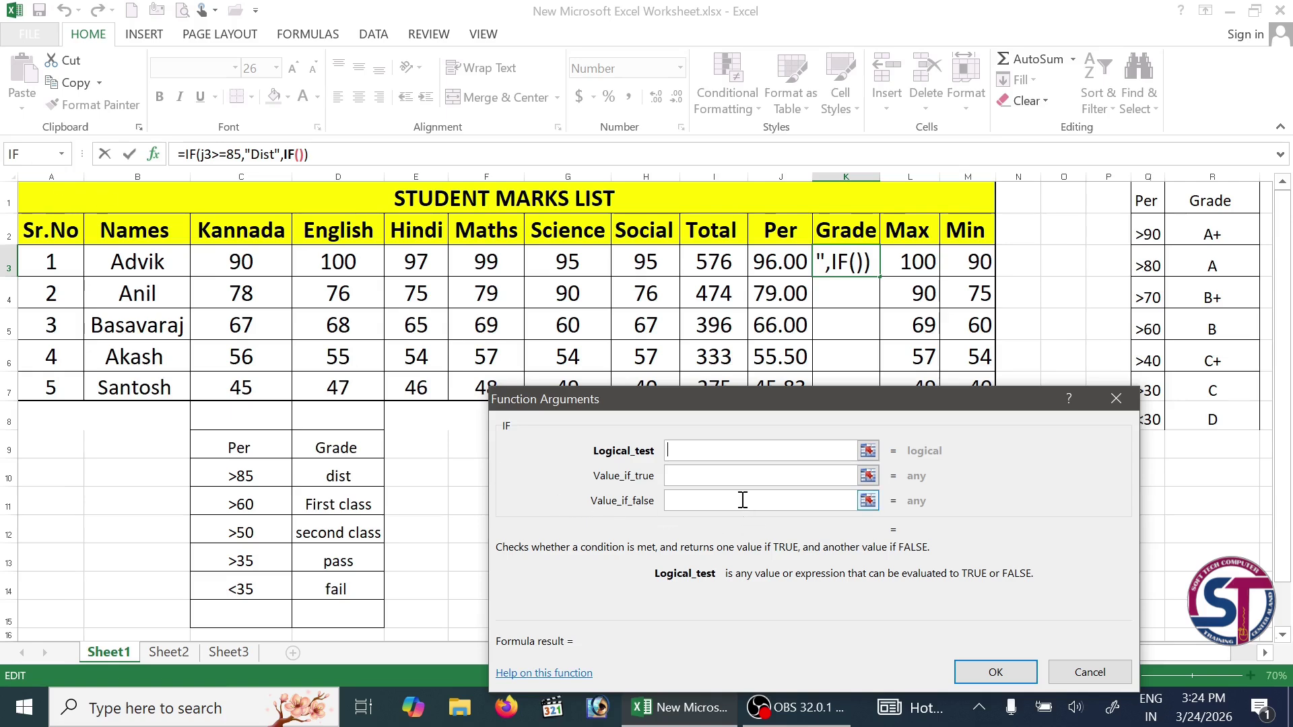
type("j3")
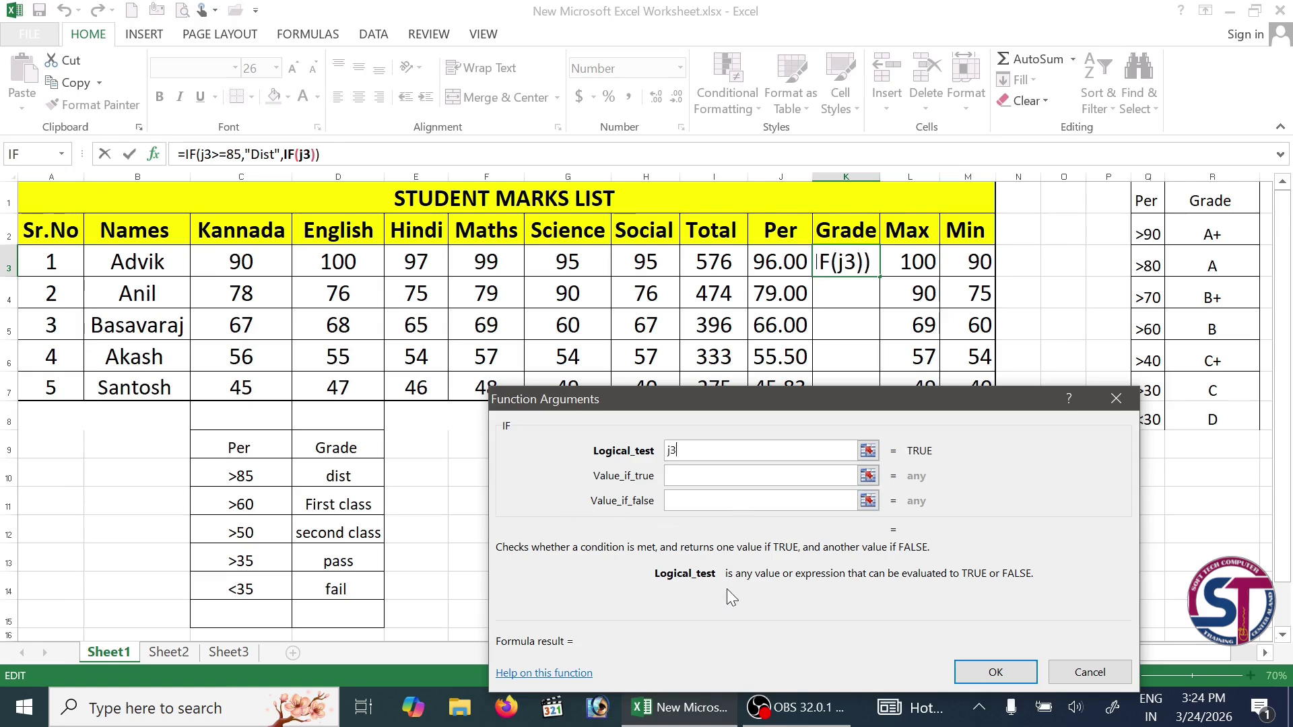
type(">=")
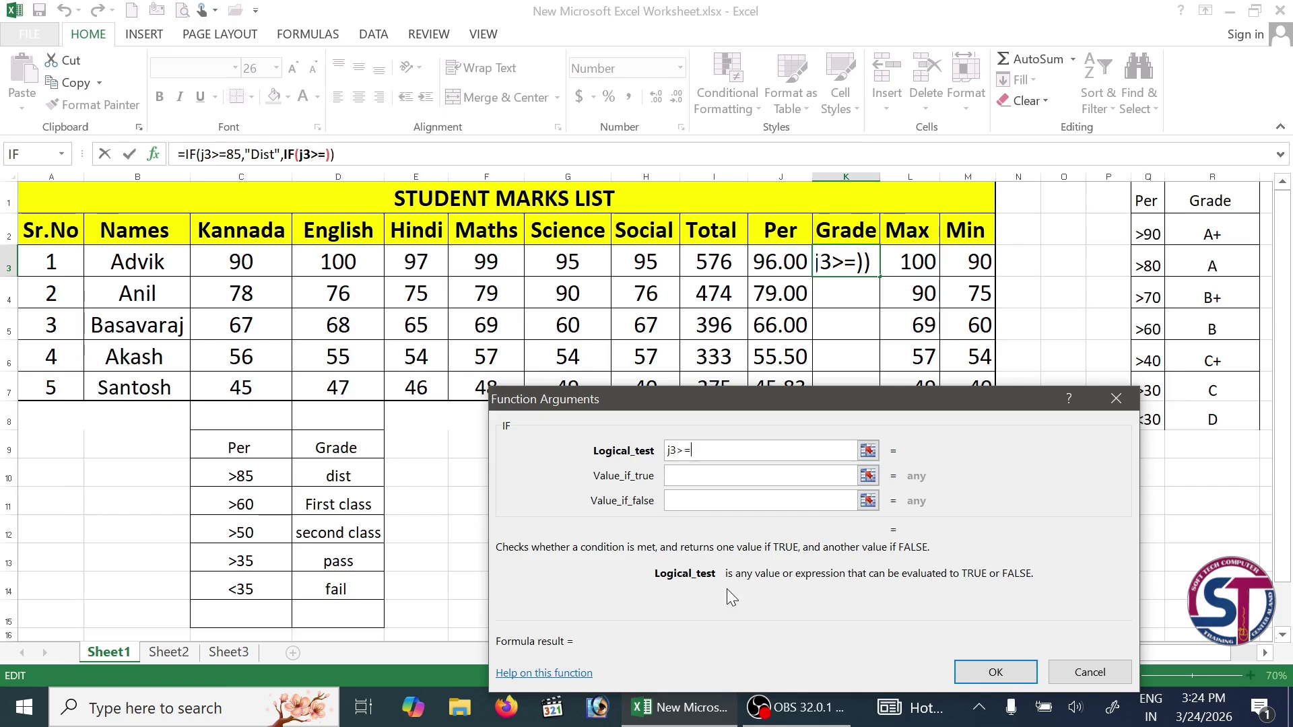
type("60")
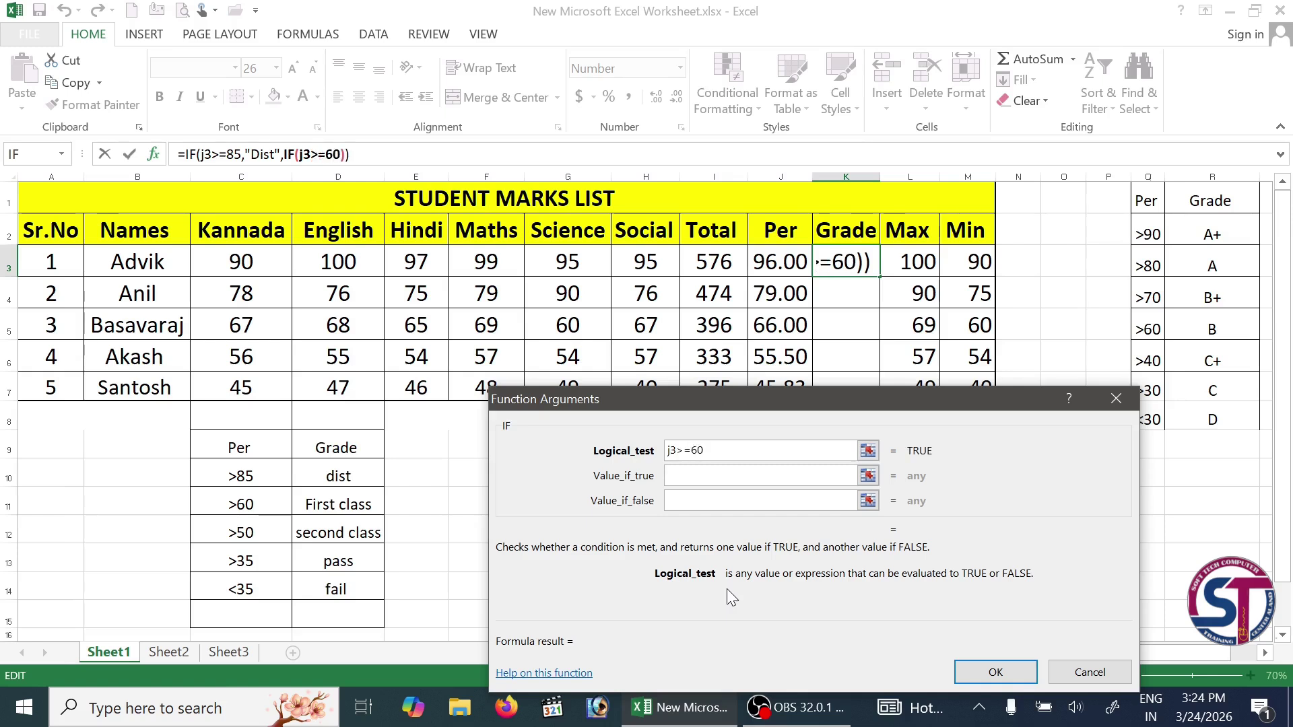
key("Tab")
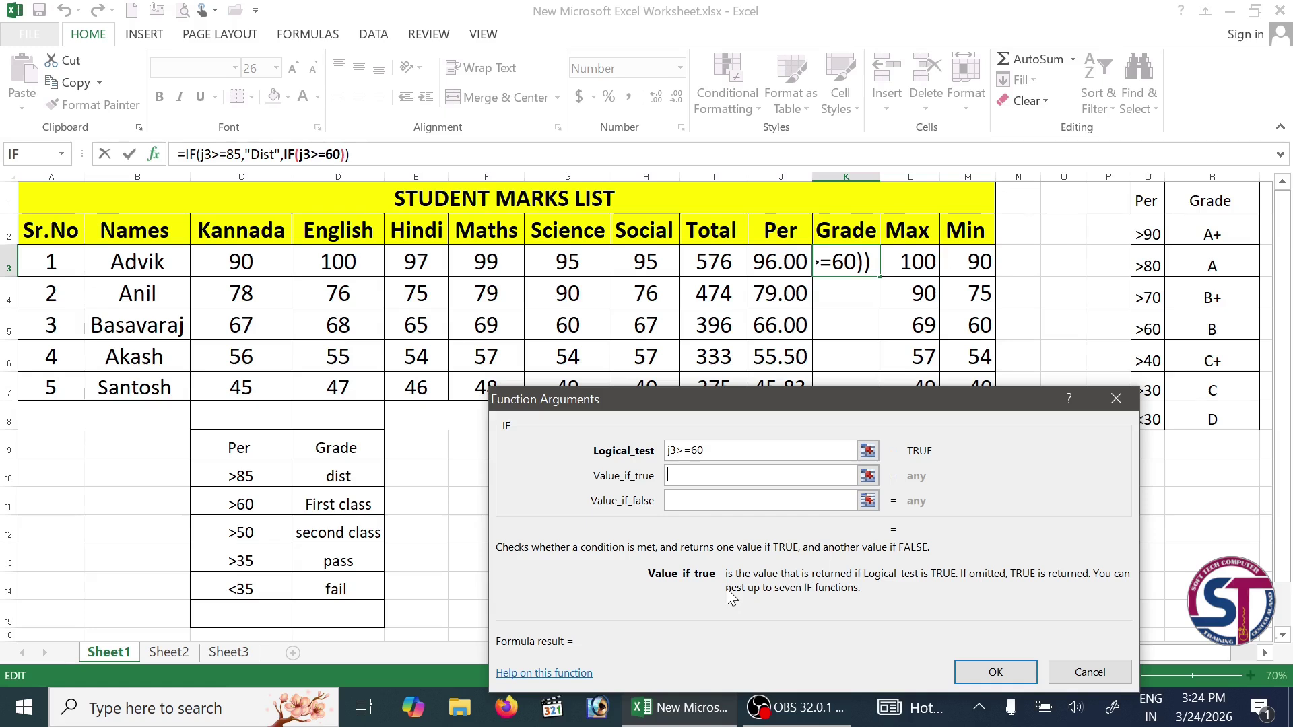
type("Fir")
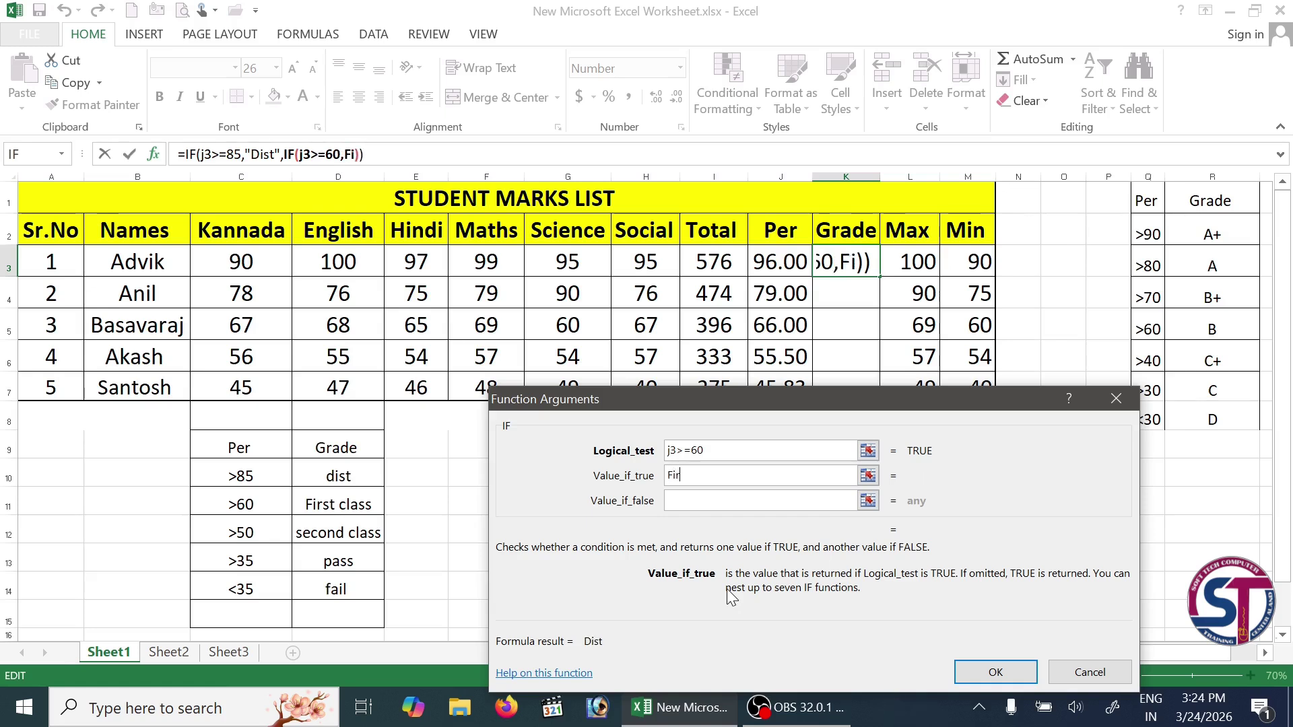
type("st Class")
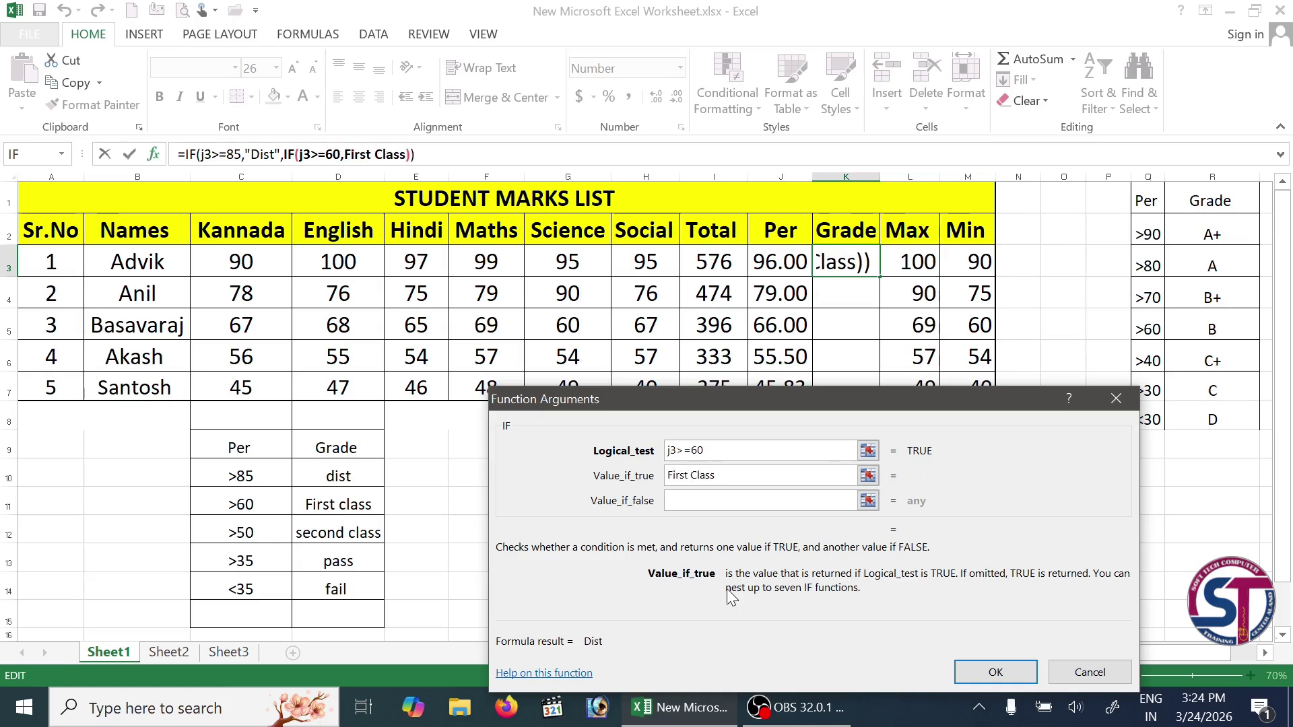
key("Tab")
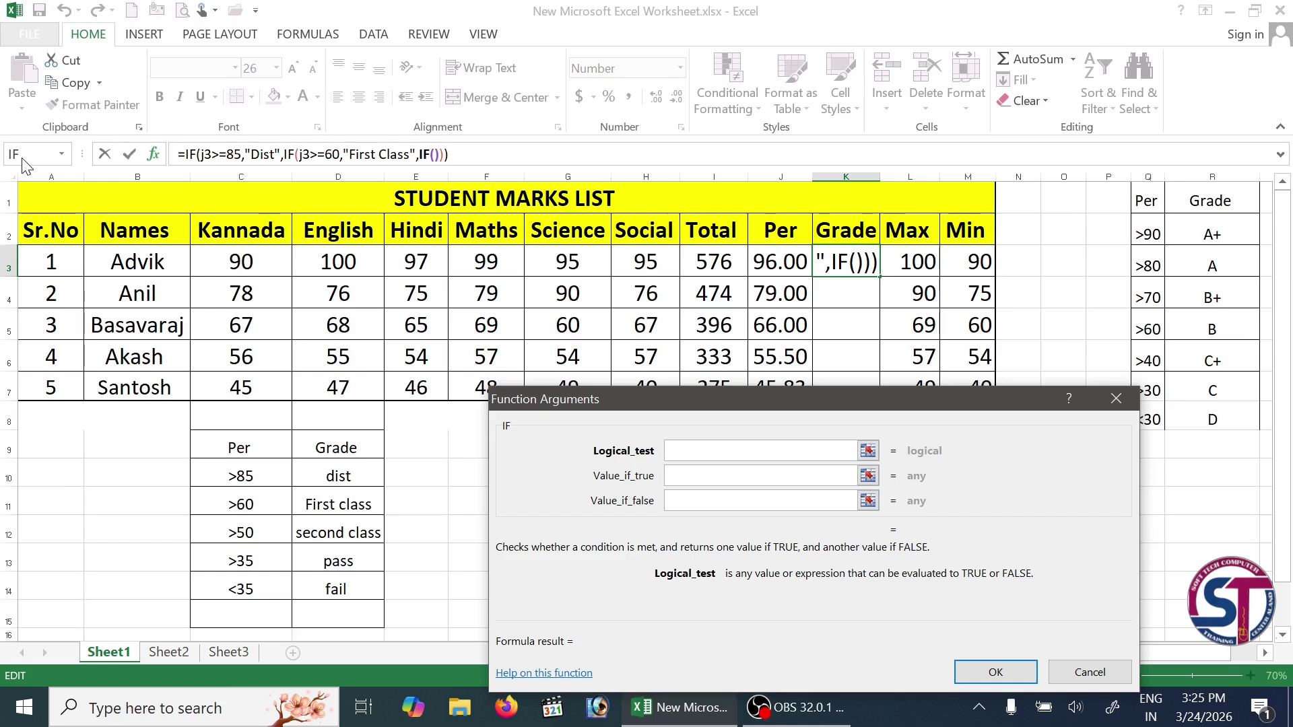
- Set the third nested IF's logical test to j3>=50 and its value if true to "Second class"
type("j3>")
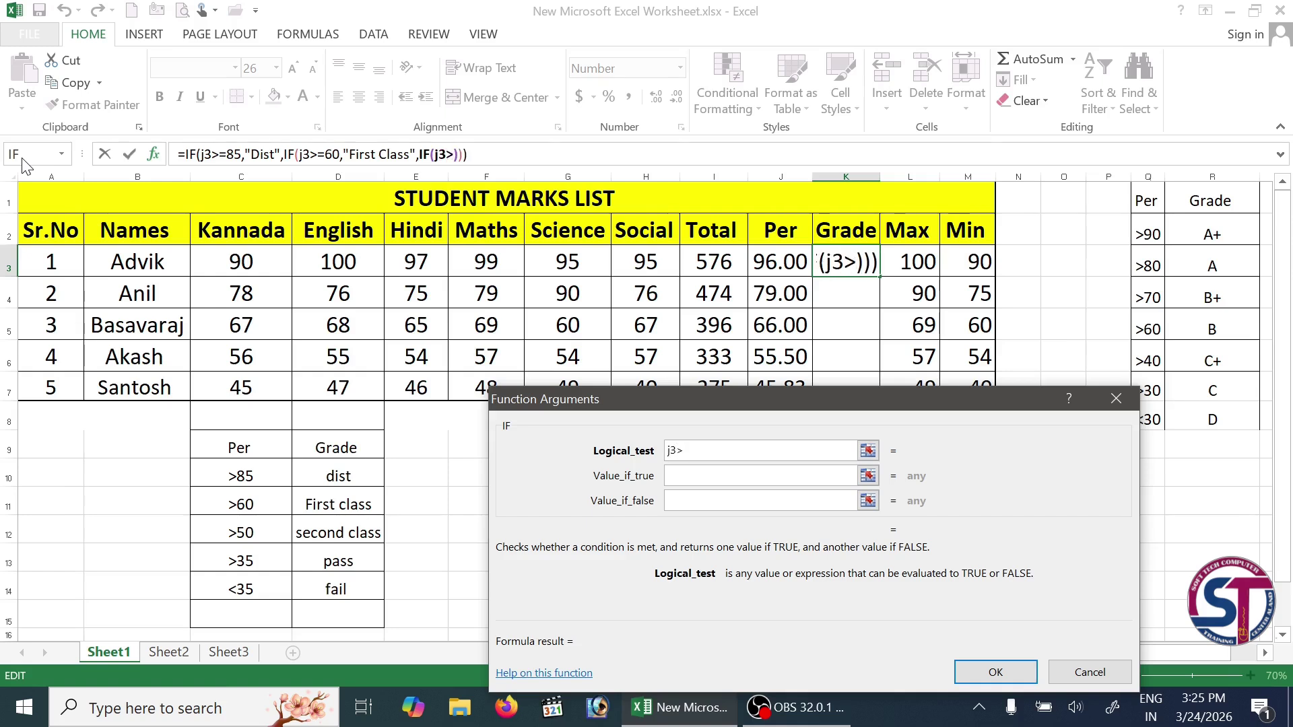
type("=50")
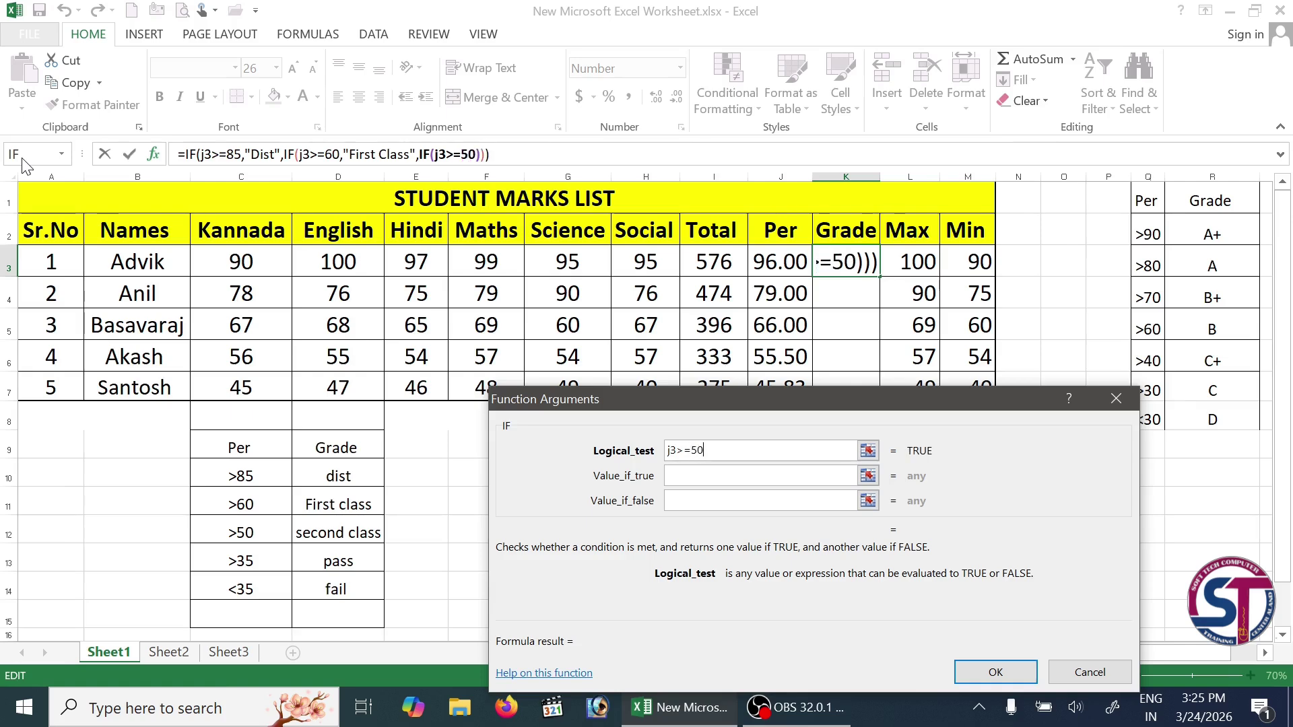
key("Tab")
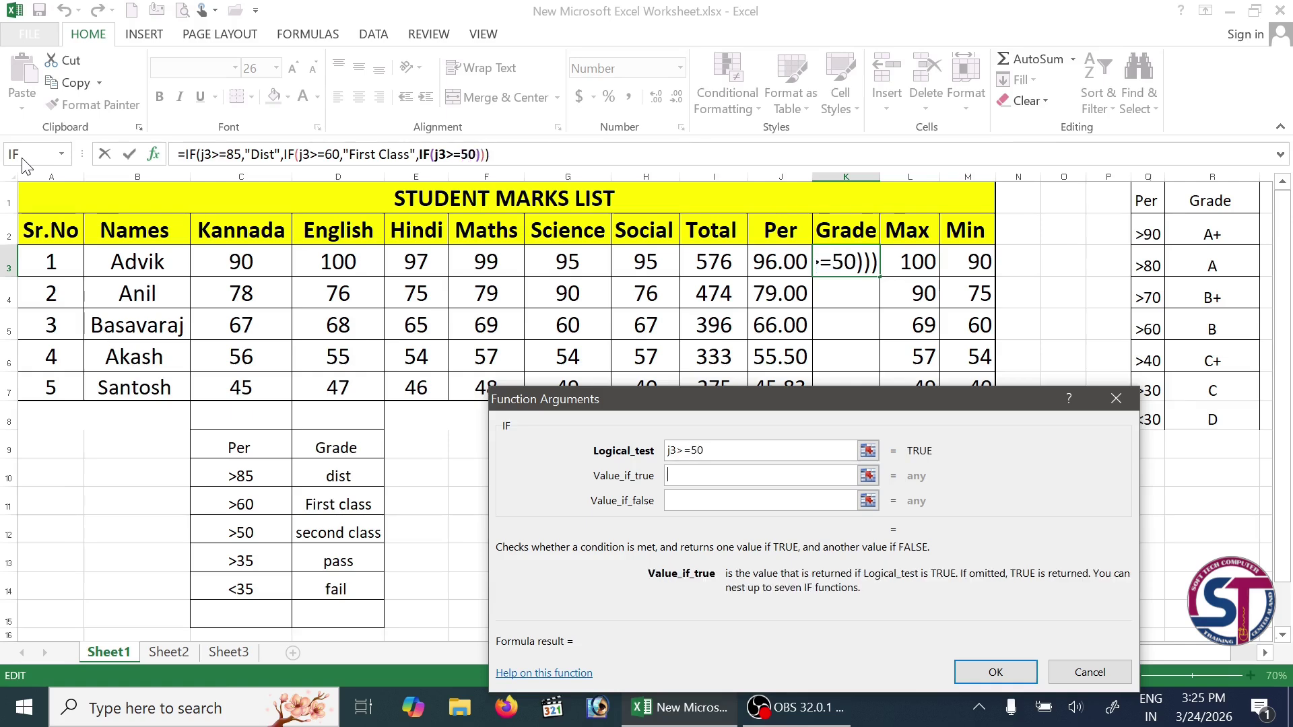
type("S")
key("BackSpace")
type("Se")
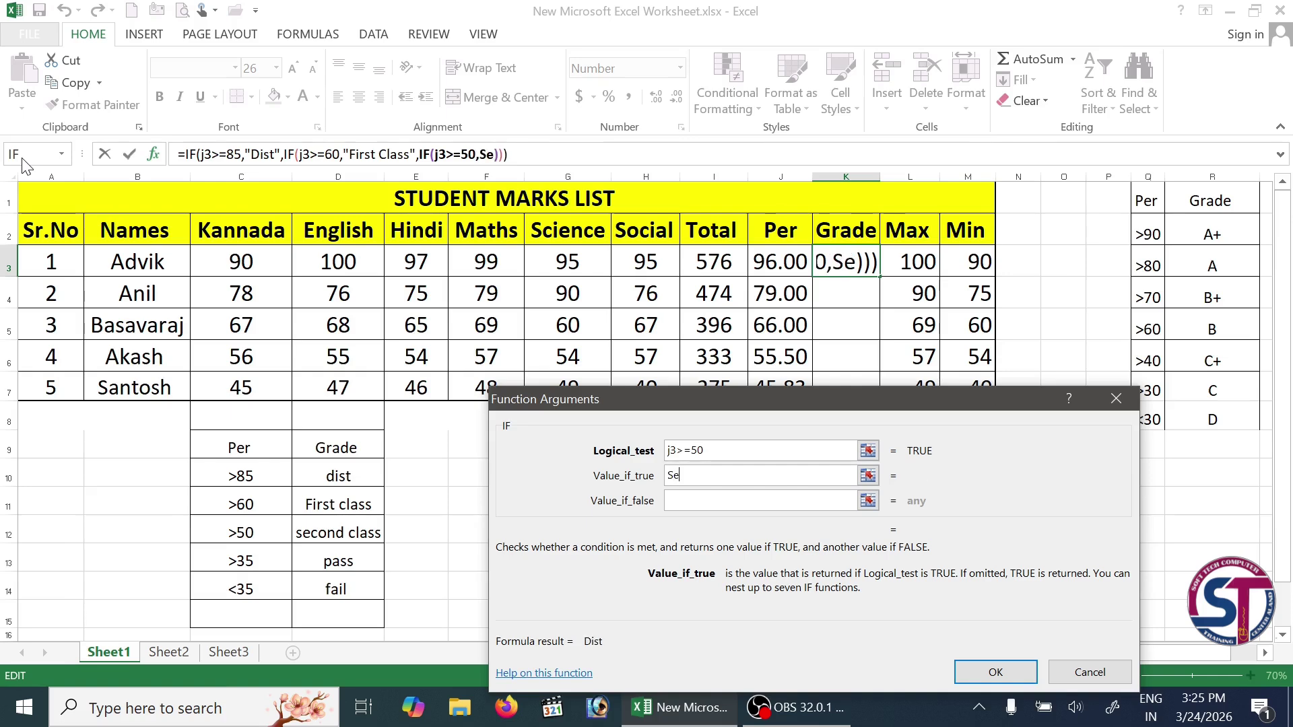
type("cond class")
key("Tab")
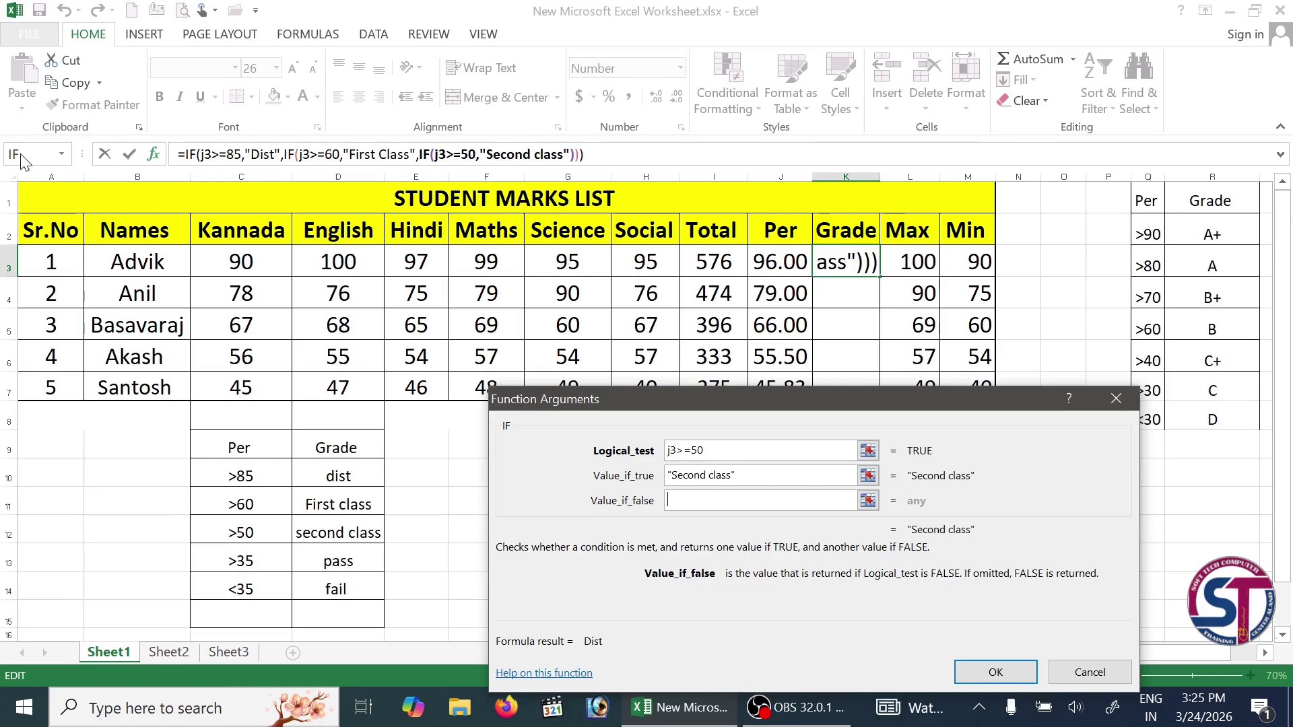
- Nest a fourth IF as the value if false, testing j3>=35 with results "pass" and "fail", and complete the K3 formula
left_click(21, 157)
type("j3d>=")
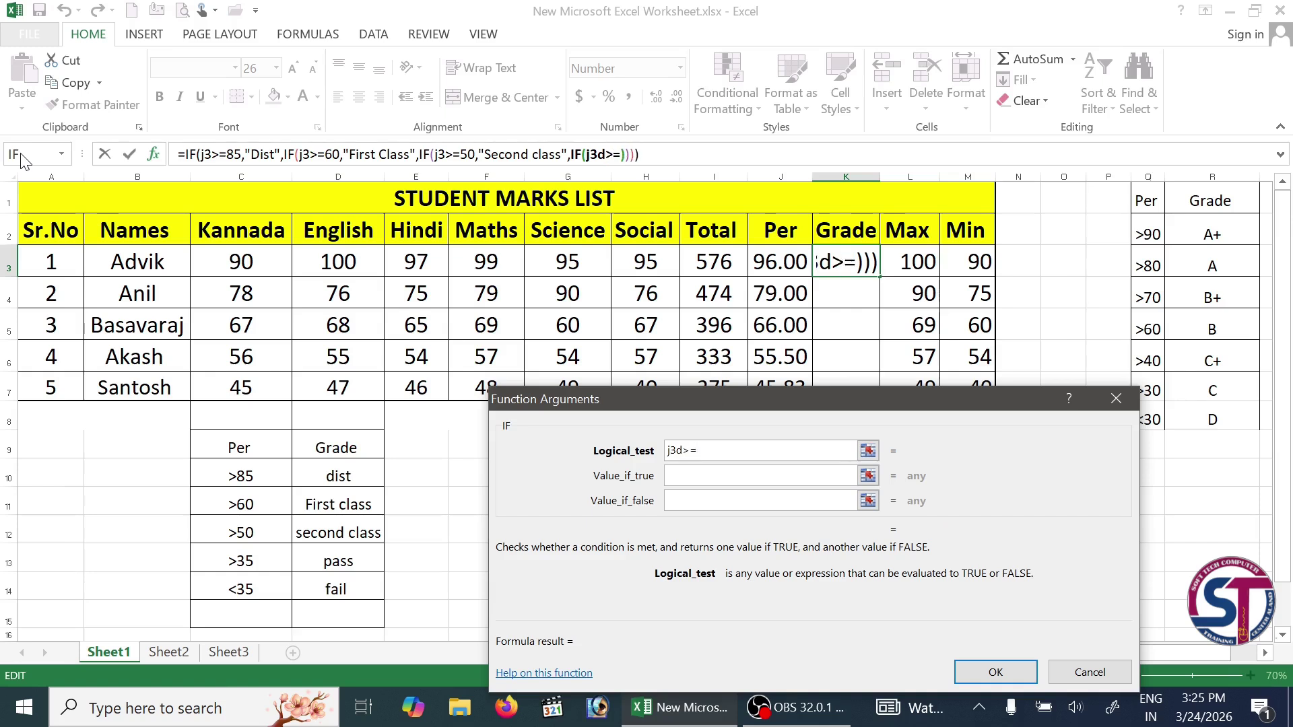
key("BackSpace")
key("BackSpace")
key("BackSpace")
type(">")
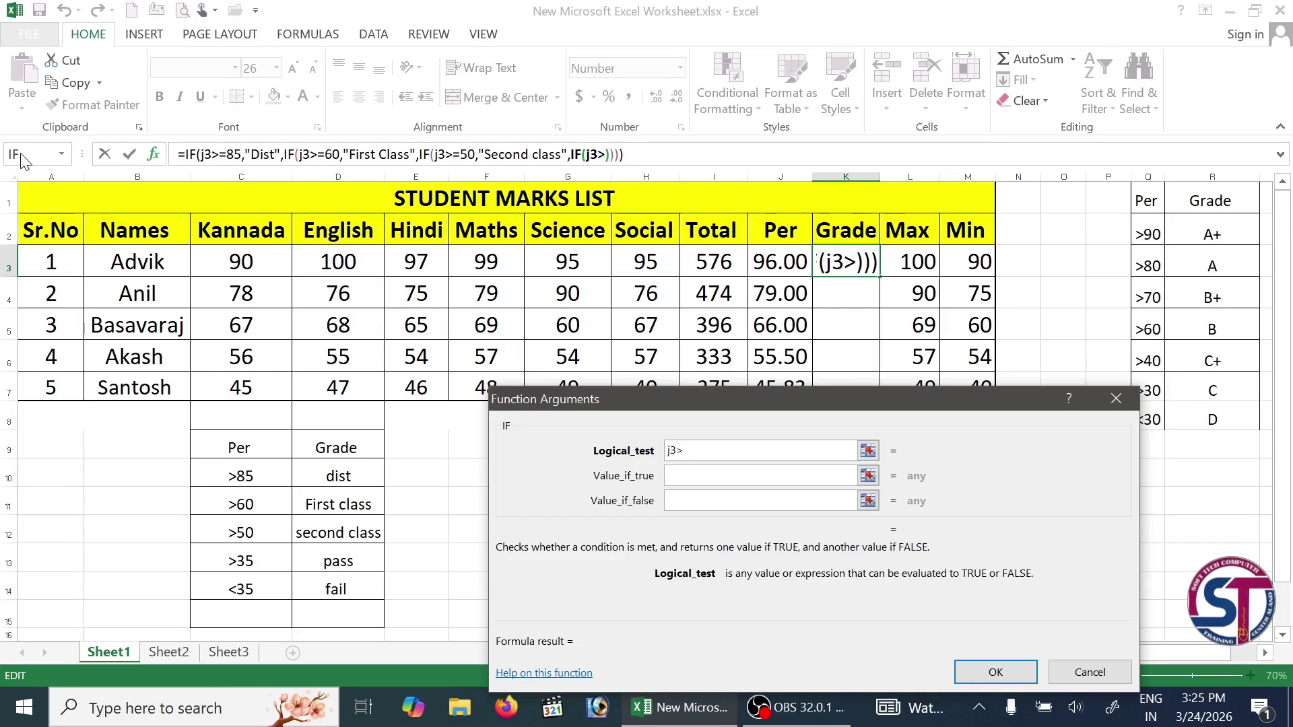
type("=35")
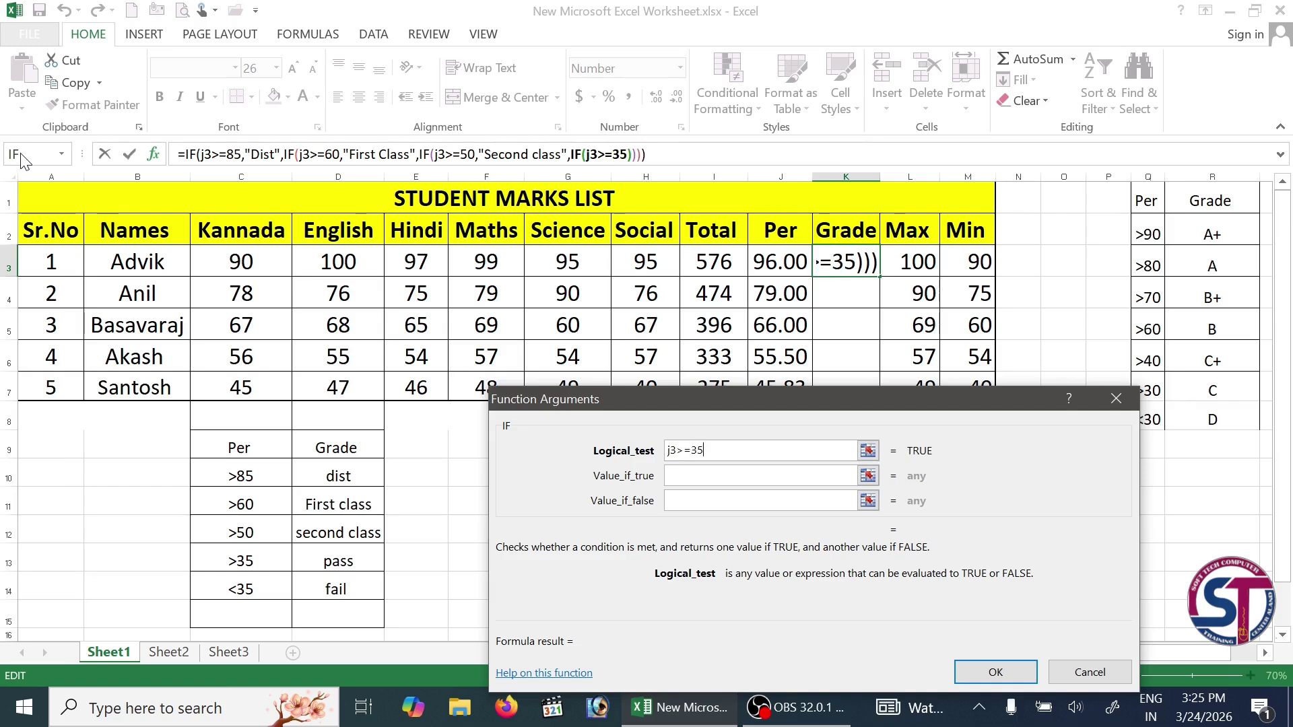
key("Tab")
type("pass")
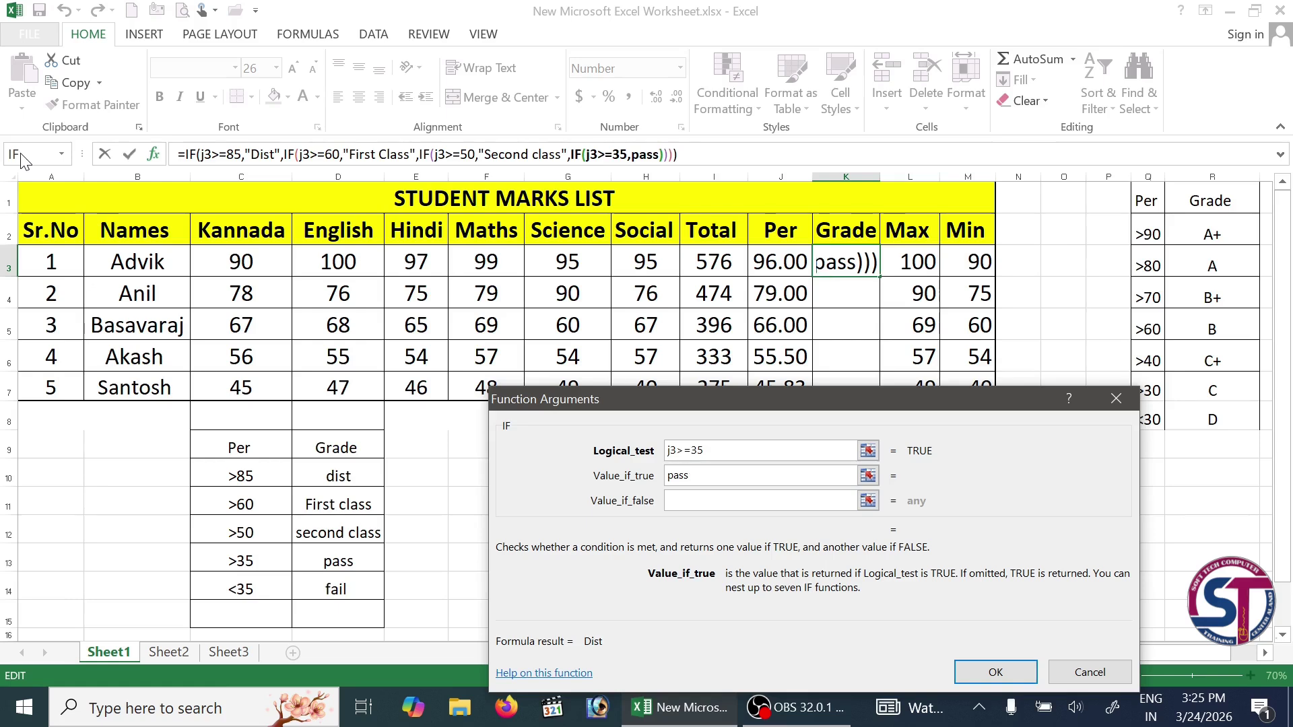
key("Tab")
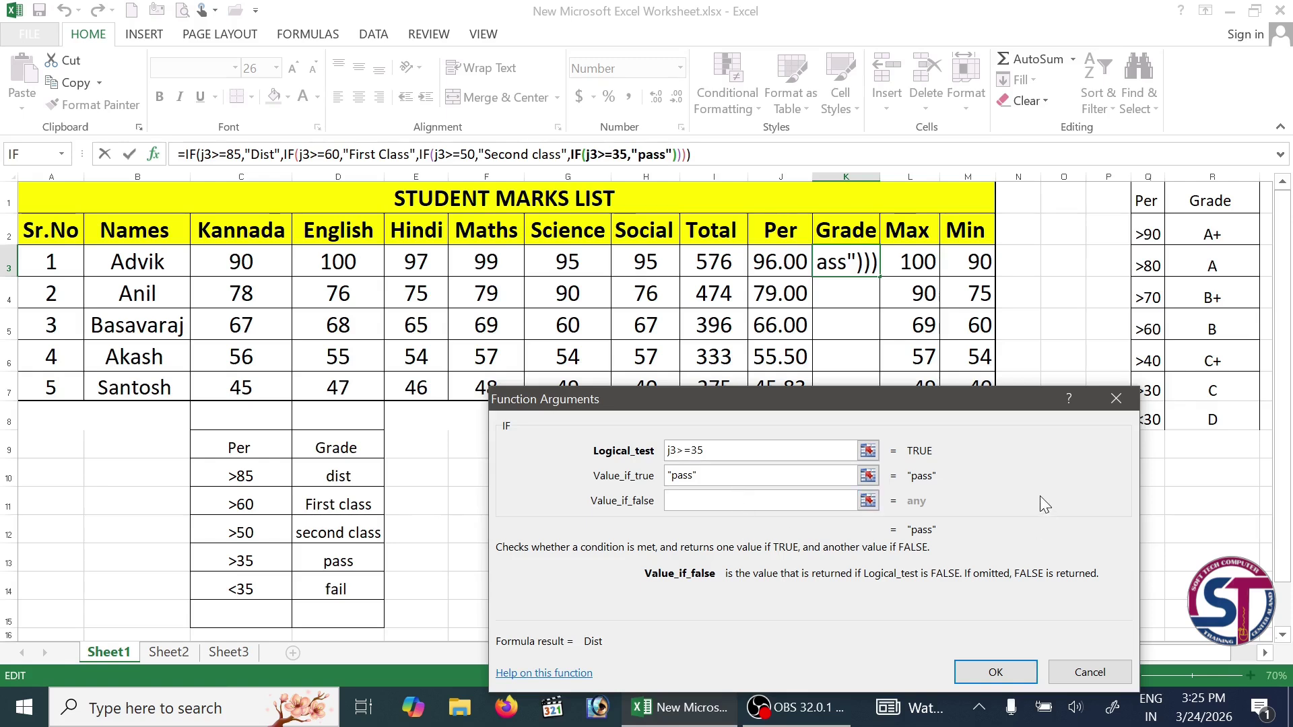
type("fail")
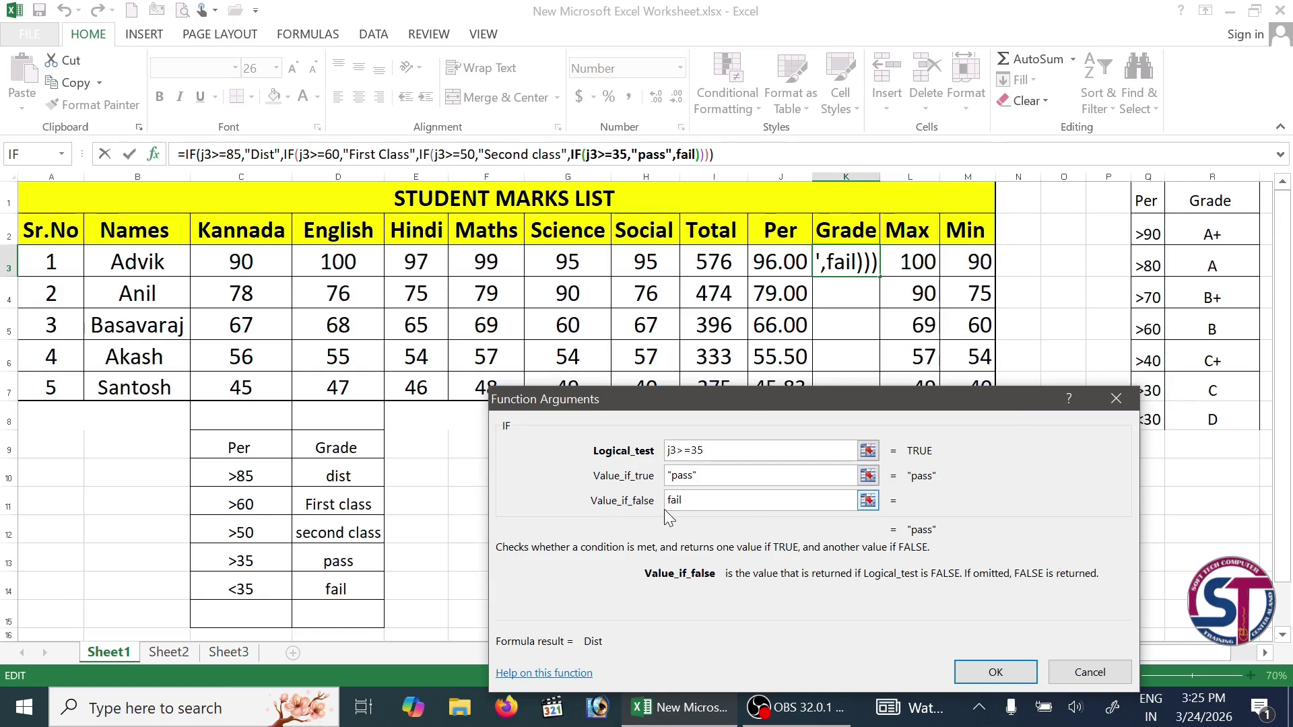
left_click(995, 674)
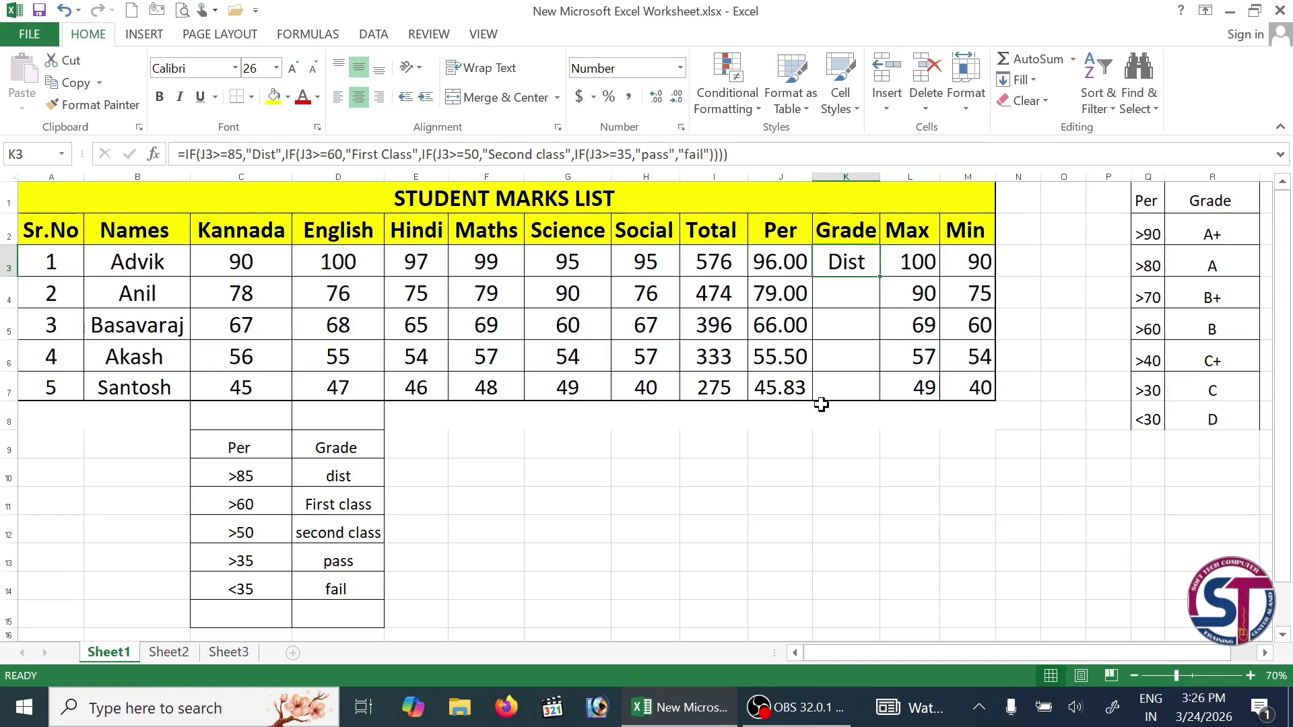
- Insert an IF function in Grade cell K4 and move its arguments window clear of the K4 row
left_click(845, 301)
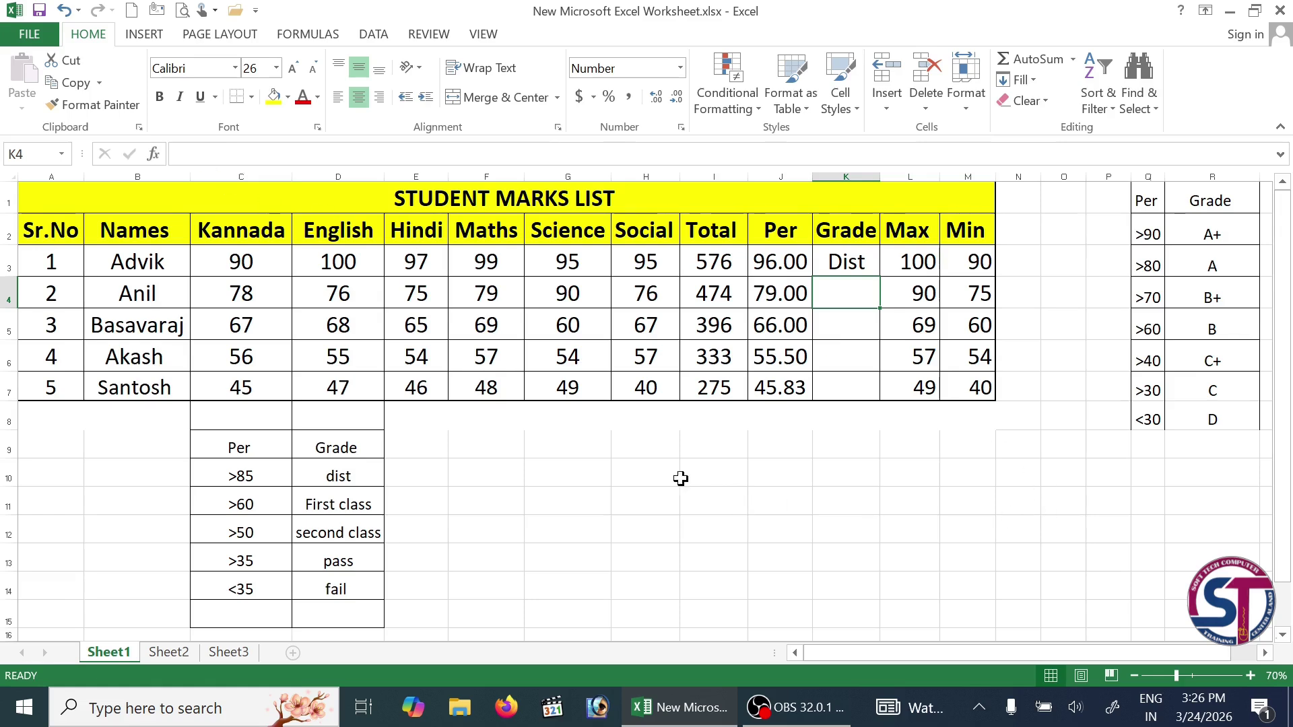
left_click(154, 158)
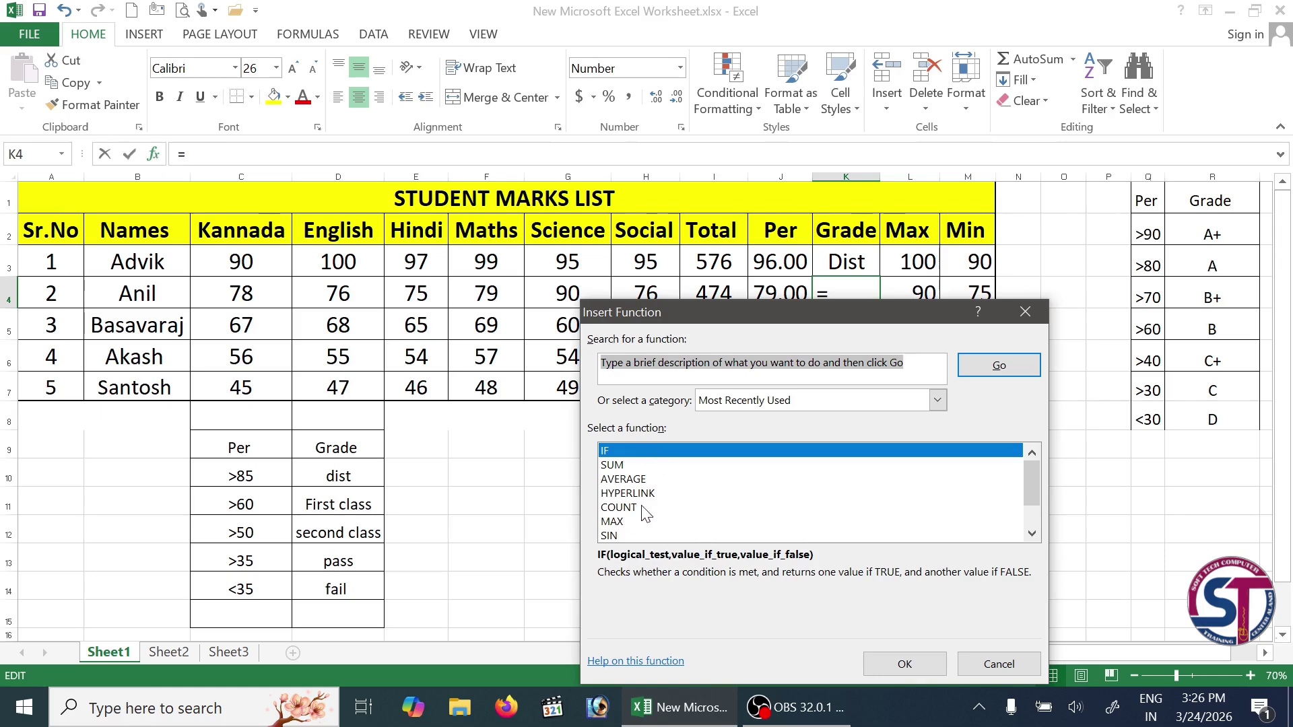
left_click(904, 664)
mouse_move(813, 349)
left_mouse_down()
mouse_move(787, 373)
mouse_move(790, 349)
mouse_move(762, 341)
mouse_move(882, 341)
mouse_move(833, 338)
left_mouse_up()
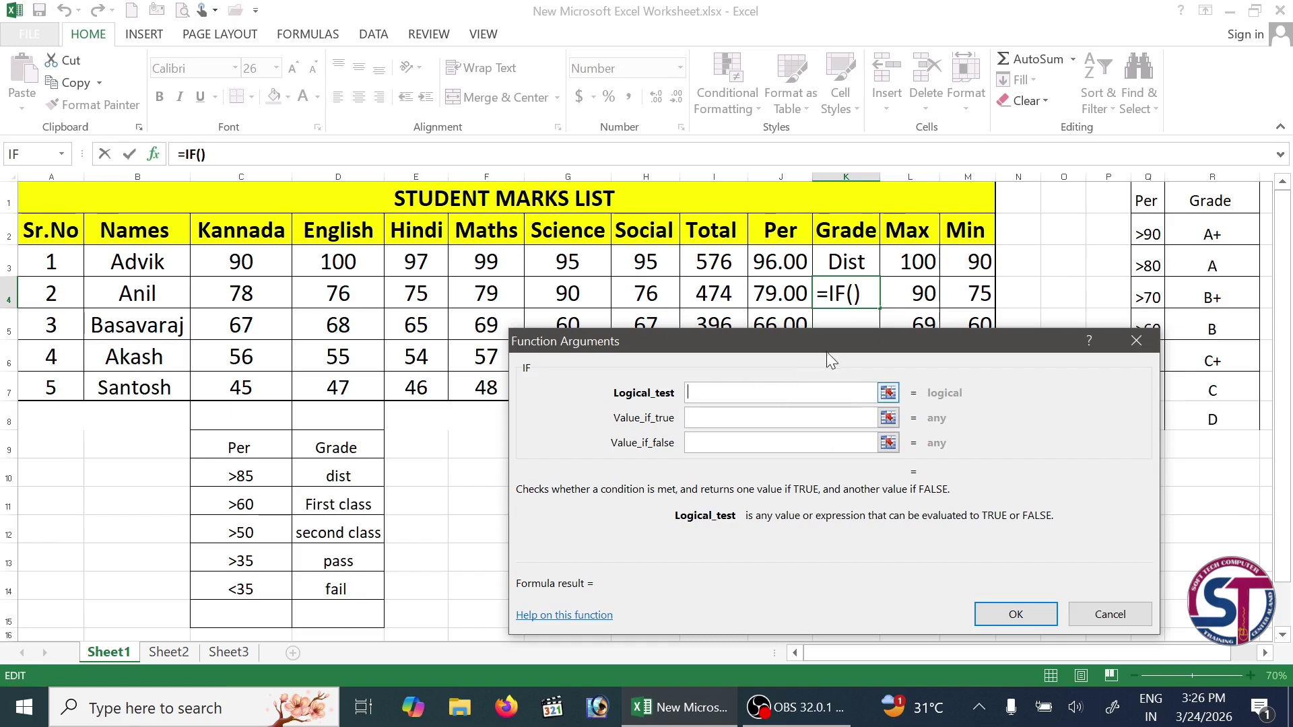
left_click_drag(853, 338, 805, 352)
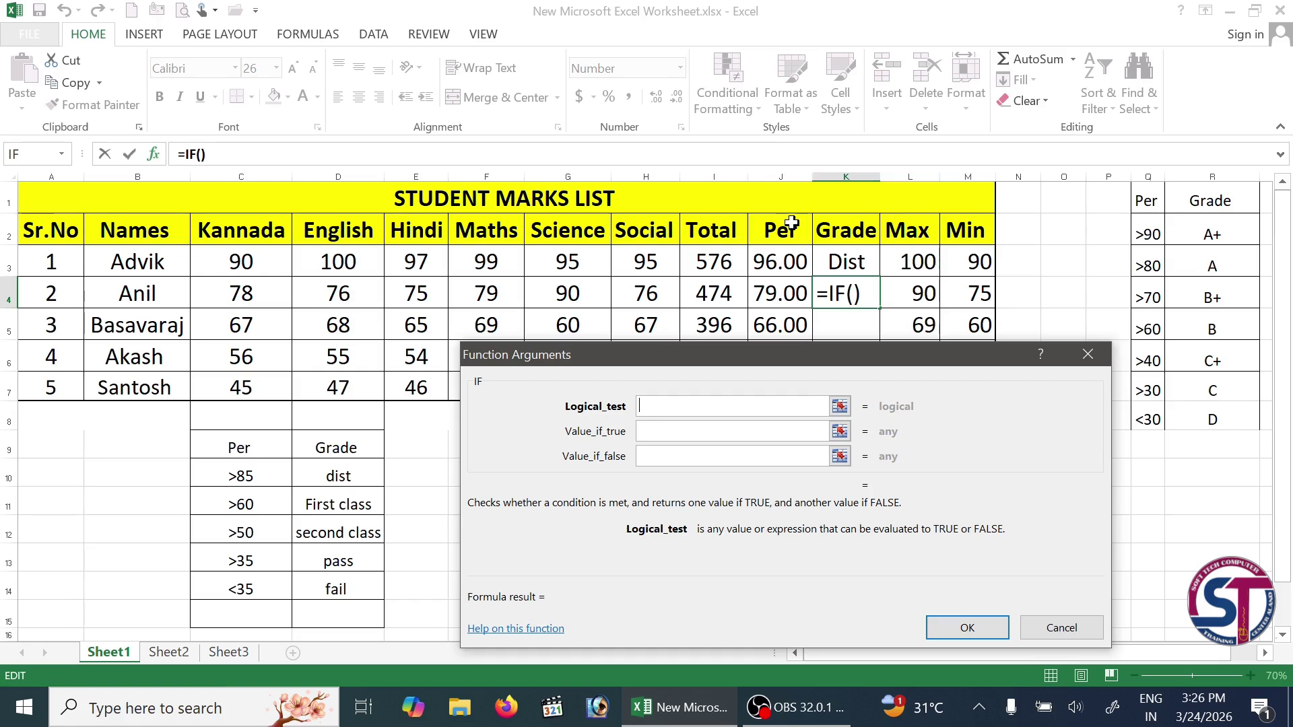
- Set the K4 IF function's logical test to j4>=85 and its value if true to "dist"
type("j4")
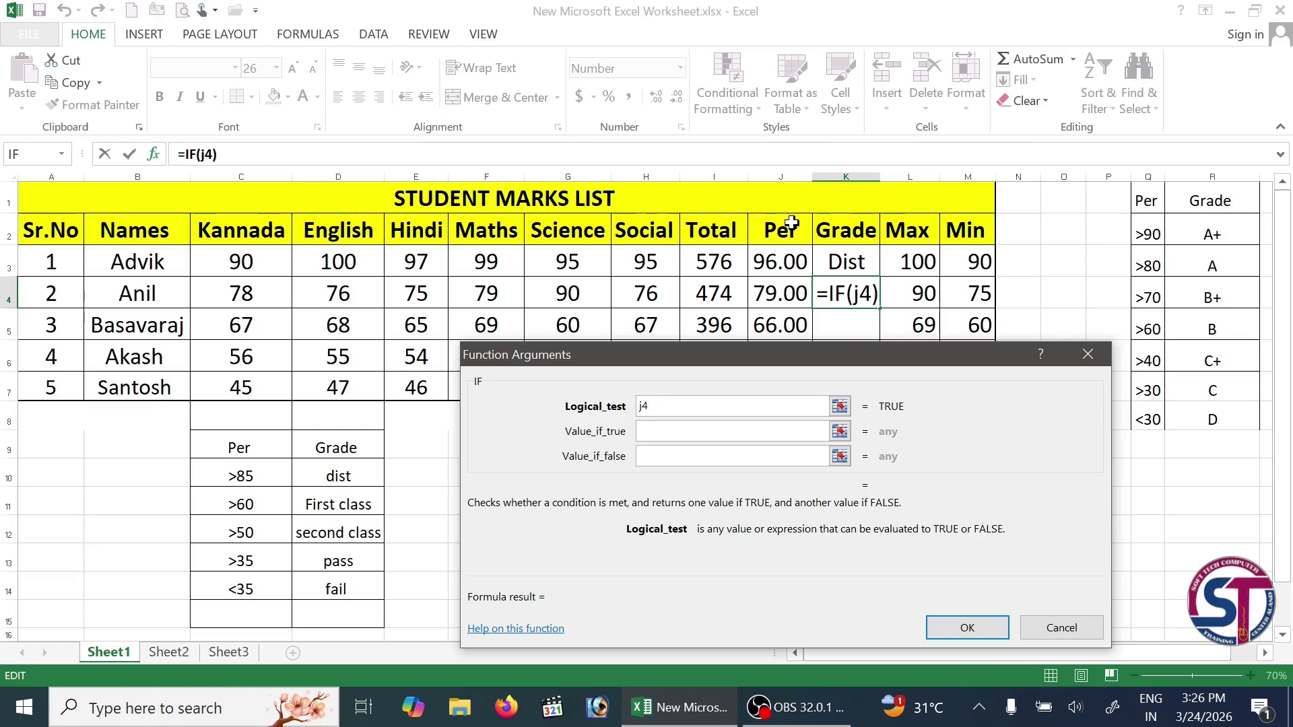
type(">=")
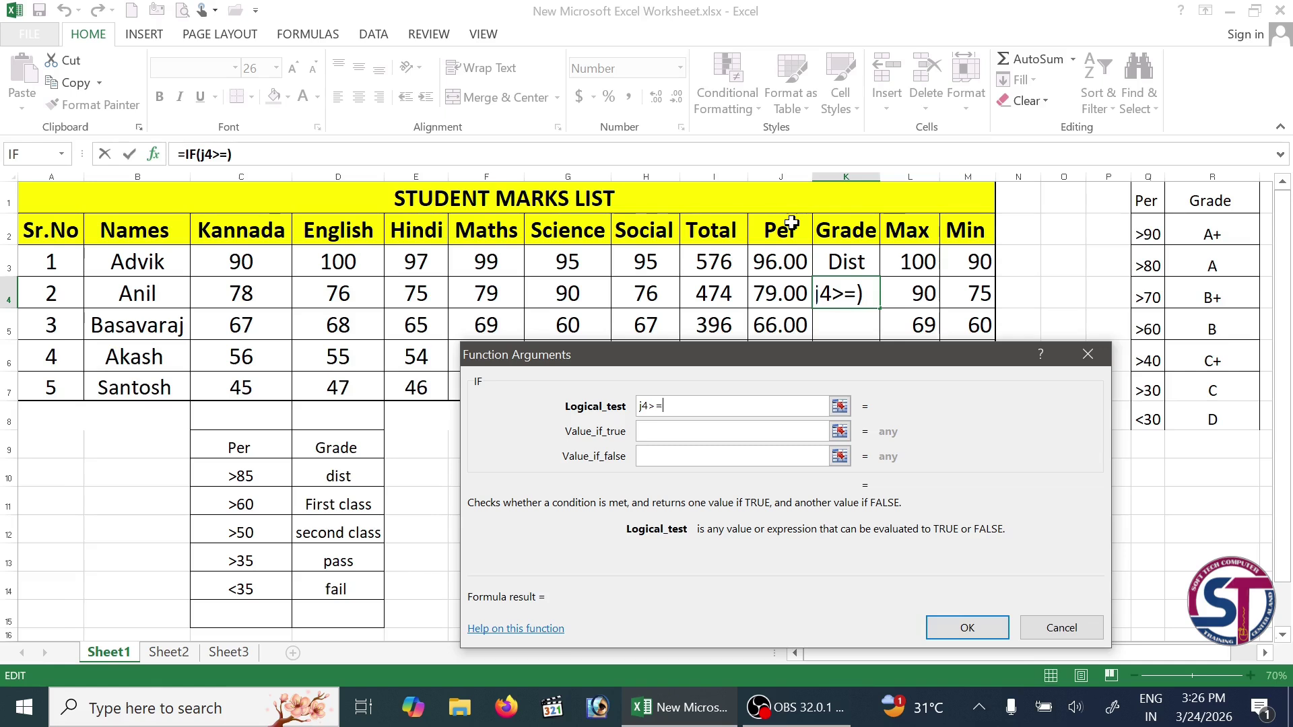
type("85")
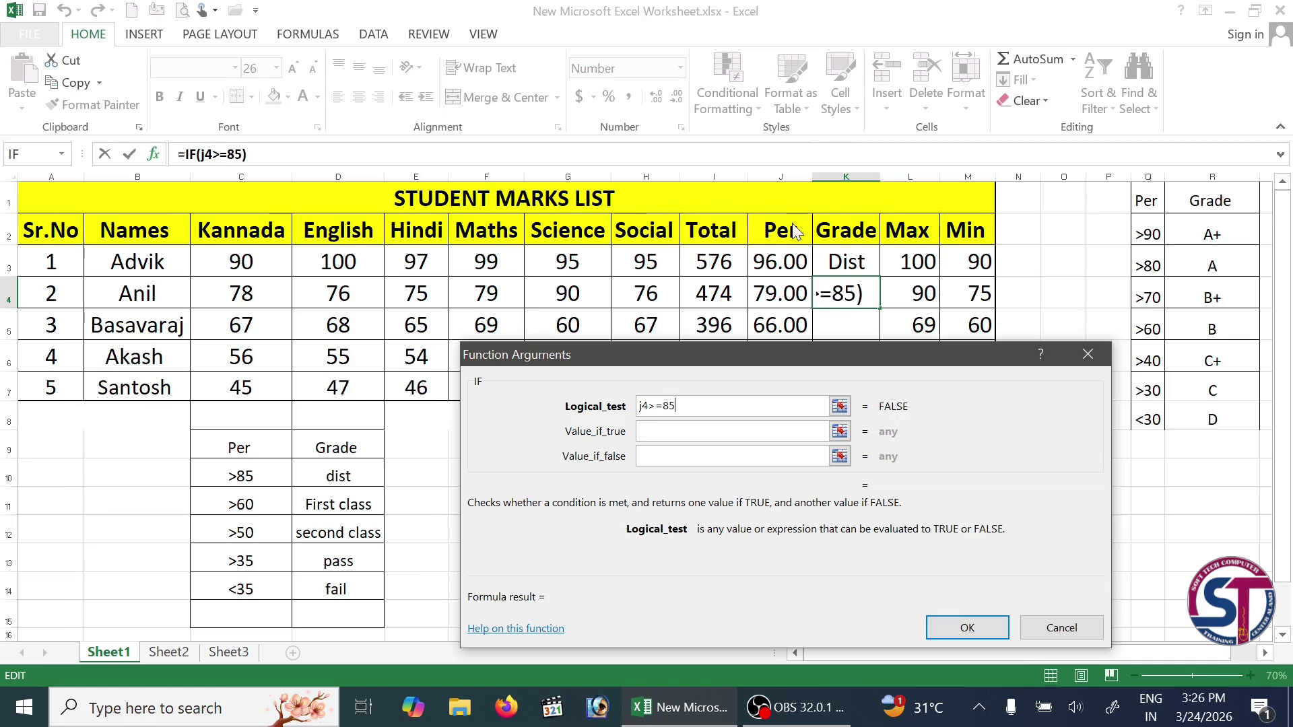
key("Tab")
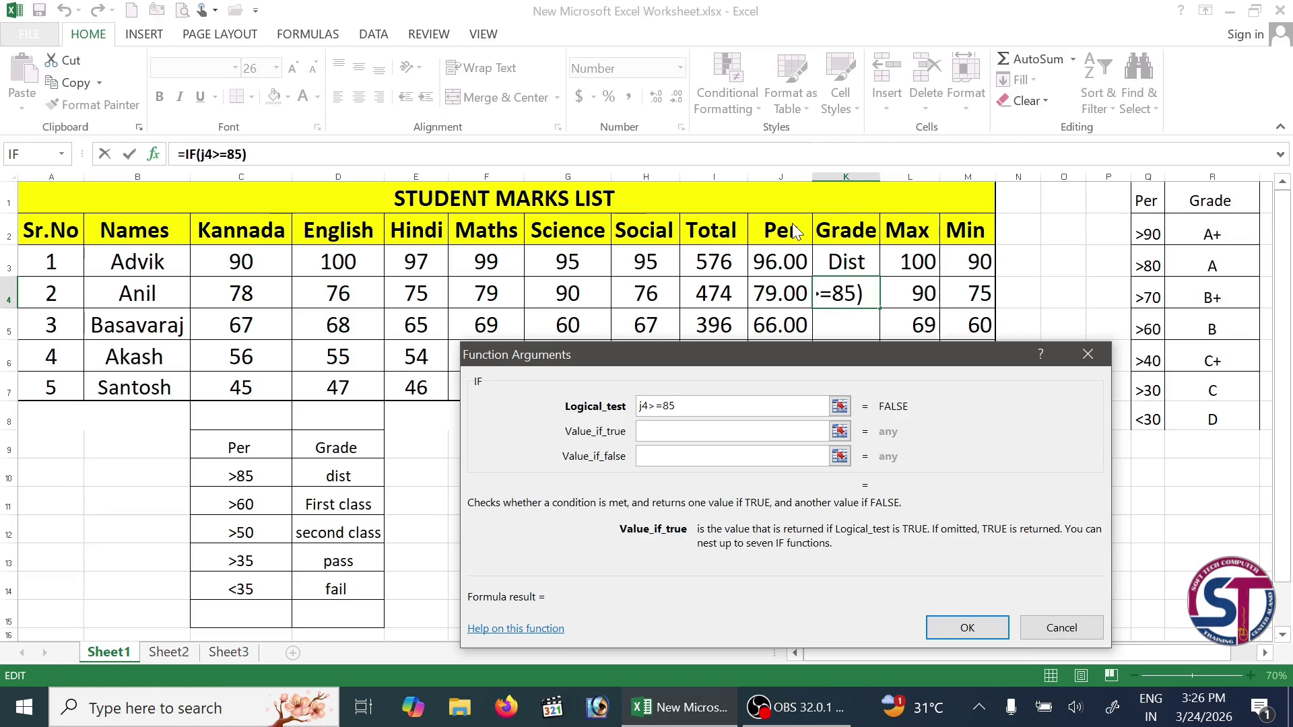
type("dist")
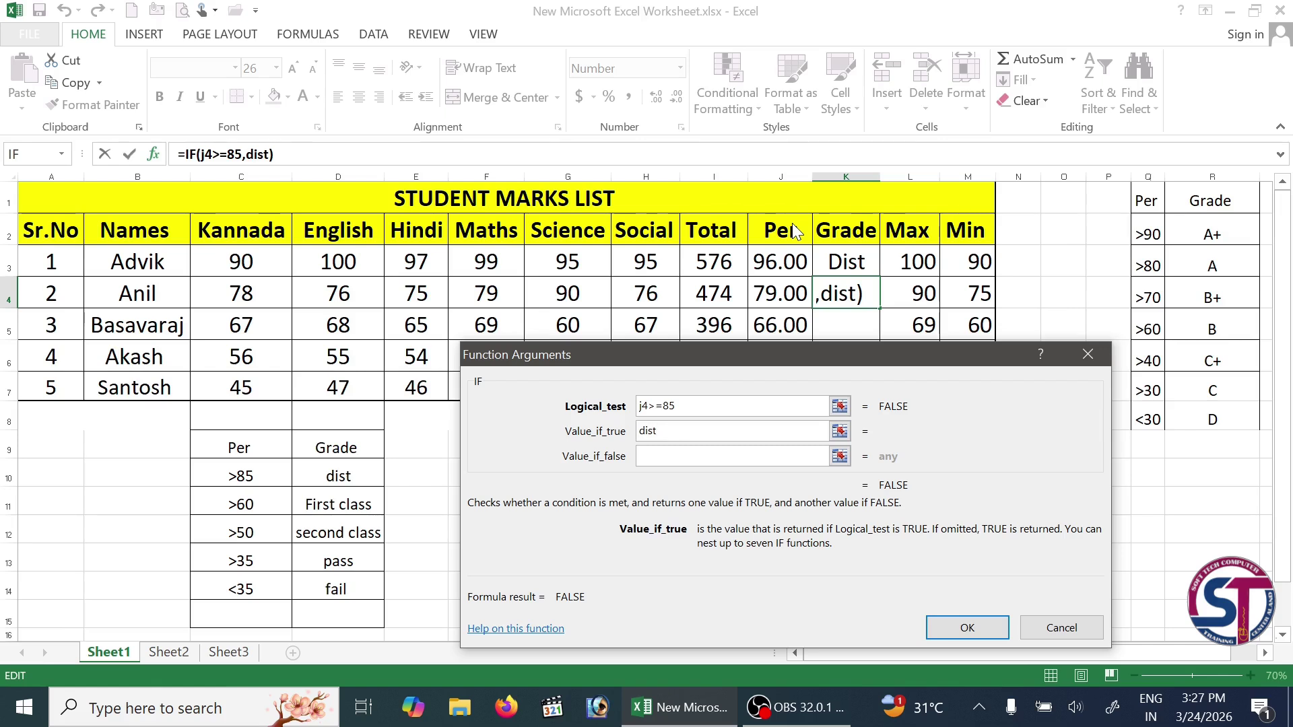
key("Tab")
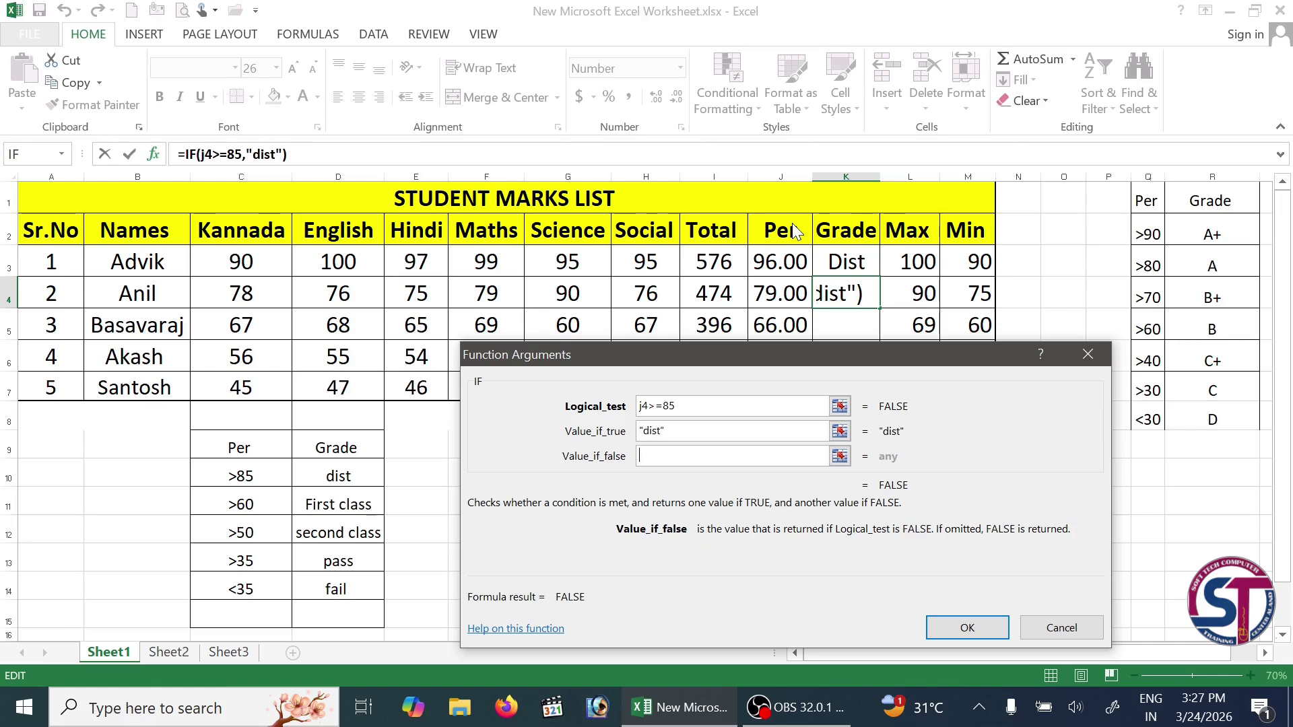
- Complete the K4 formula with nested IFs for j4>=60 "first class", j4>=50 "second class" and j4>=35 "pass", otherwise "fail"
left_click(16, 156)
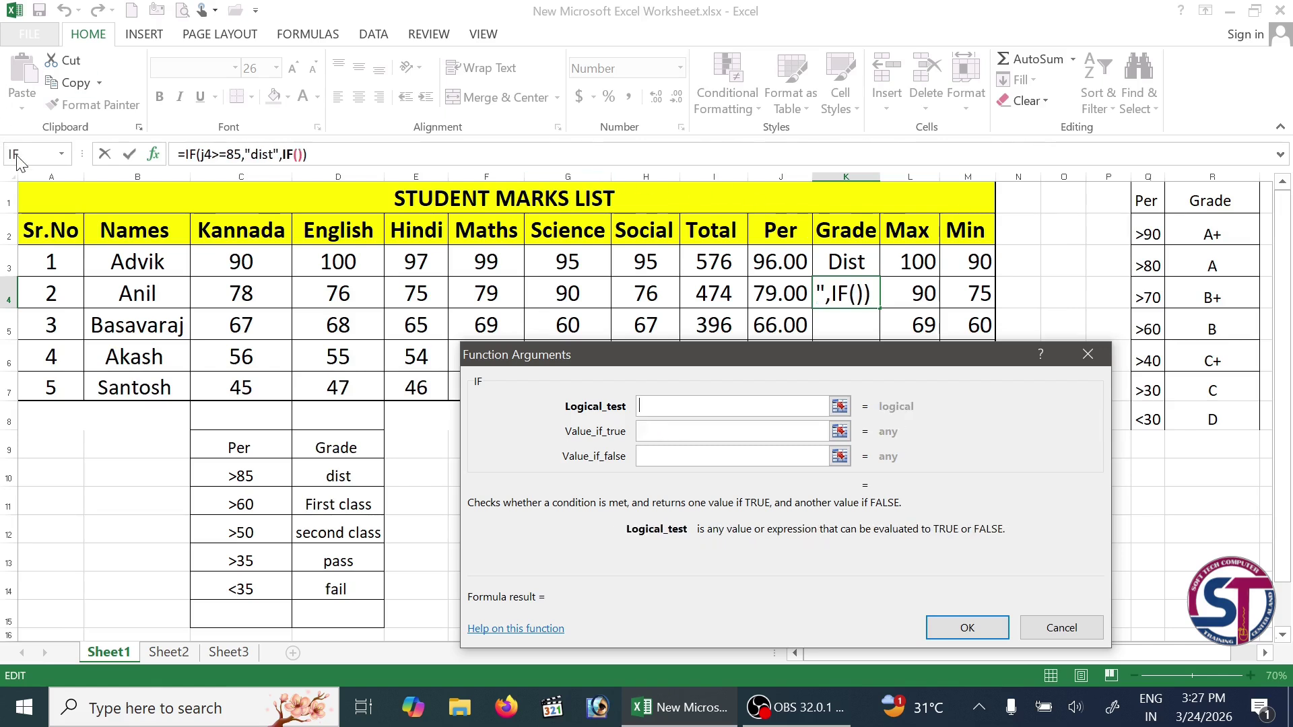
type("j4>=")
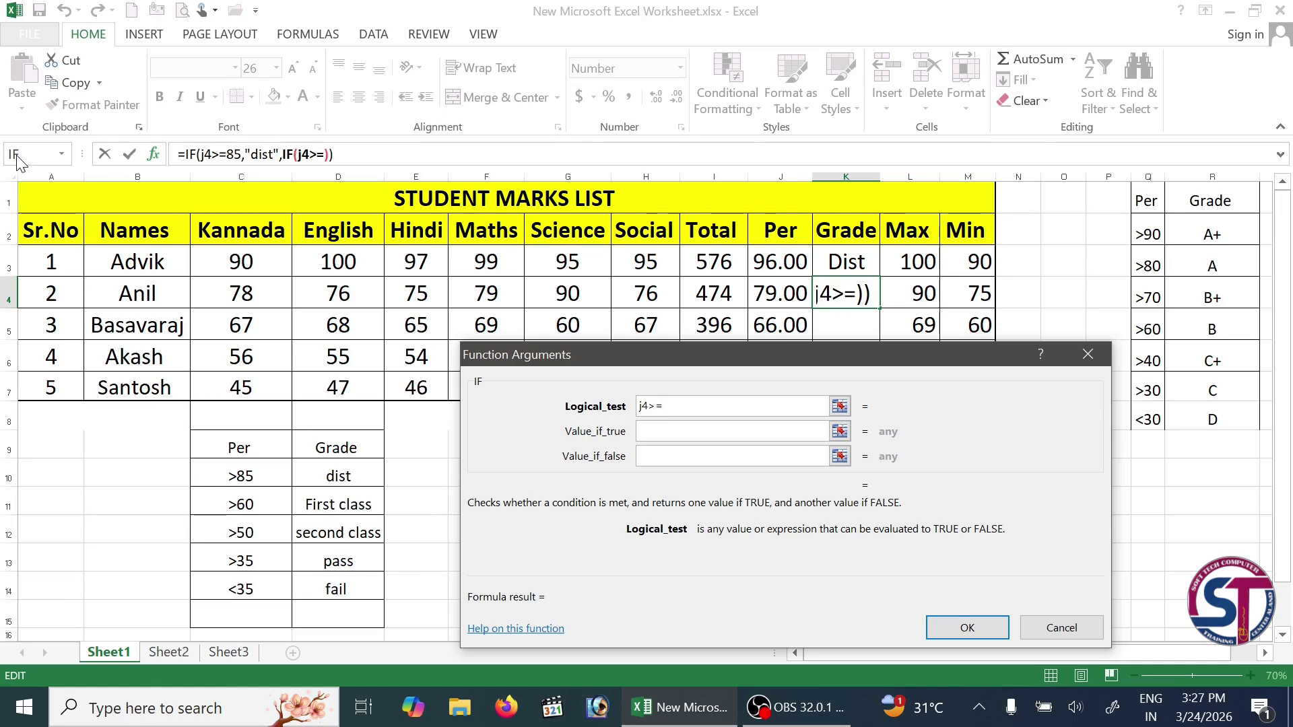
type("60")
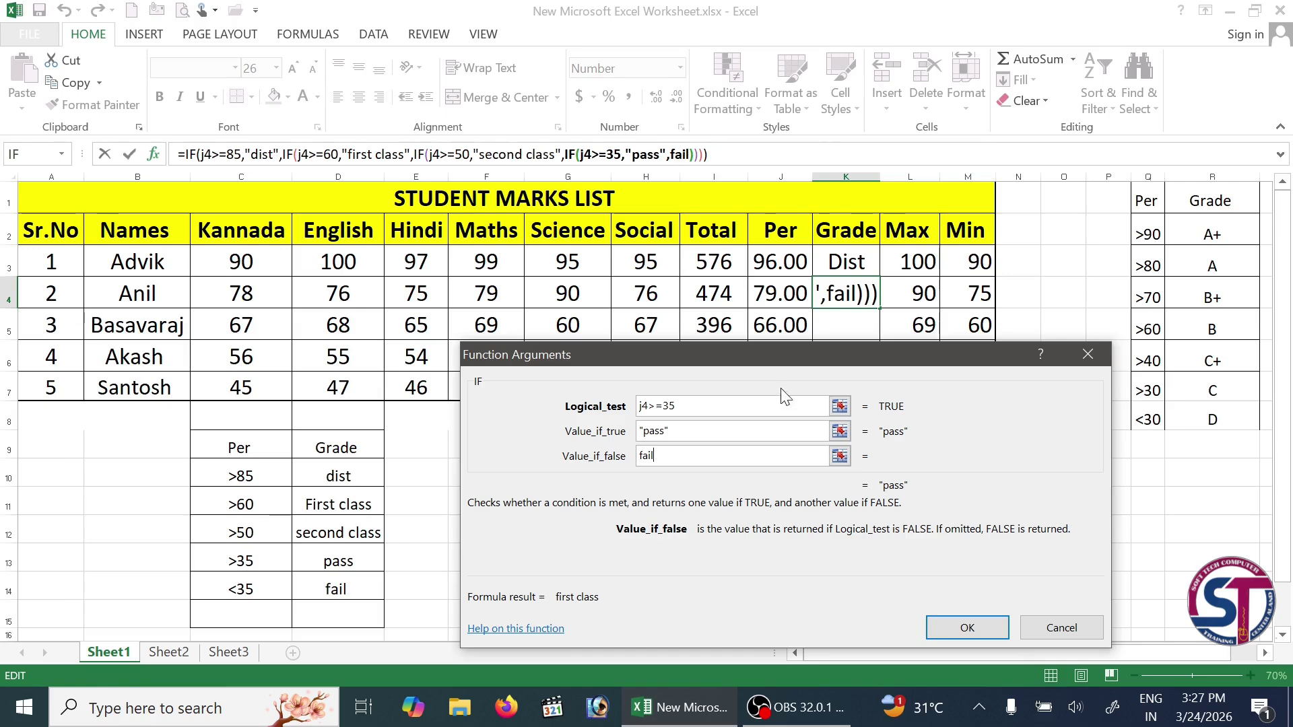
left_click(965, 628)
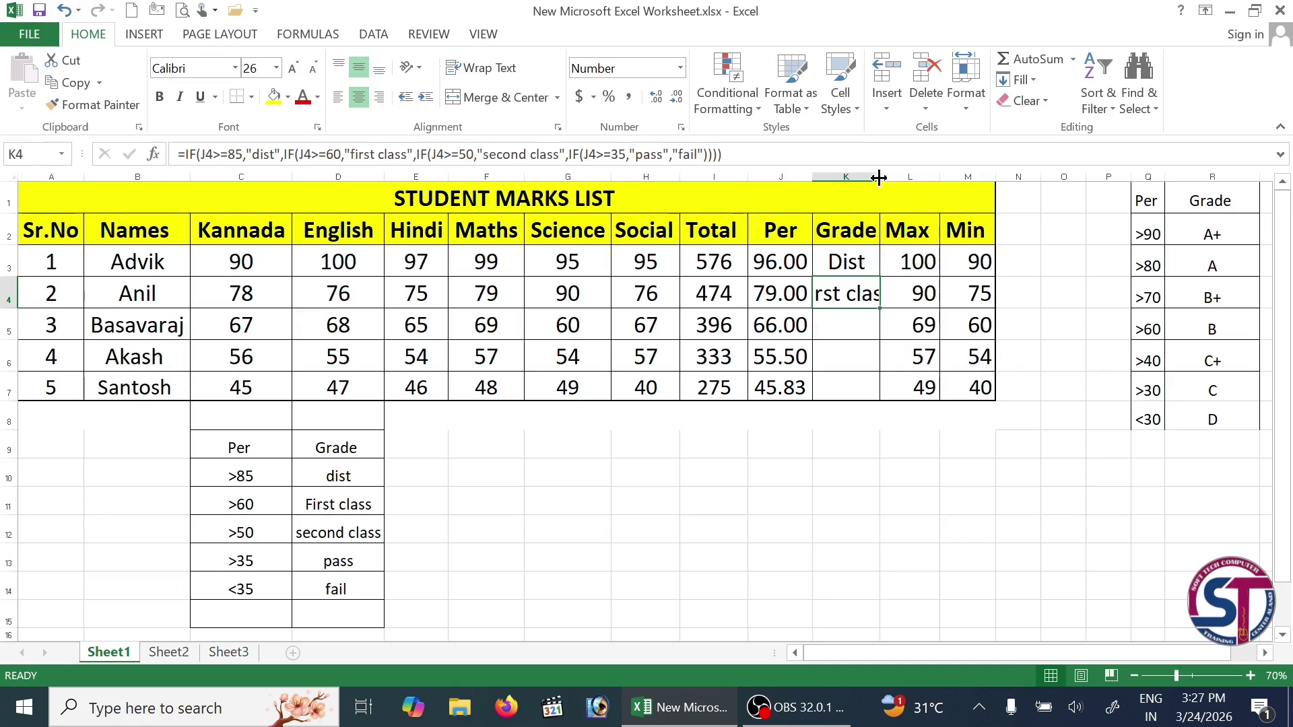
- Autofit the Grade column and all other columns of the sheet to their contents
double_click(880, 173)
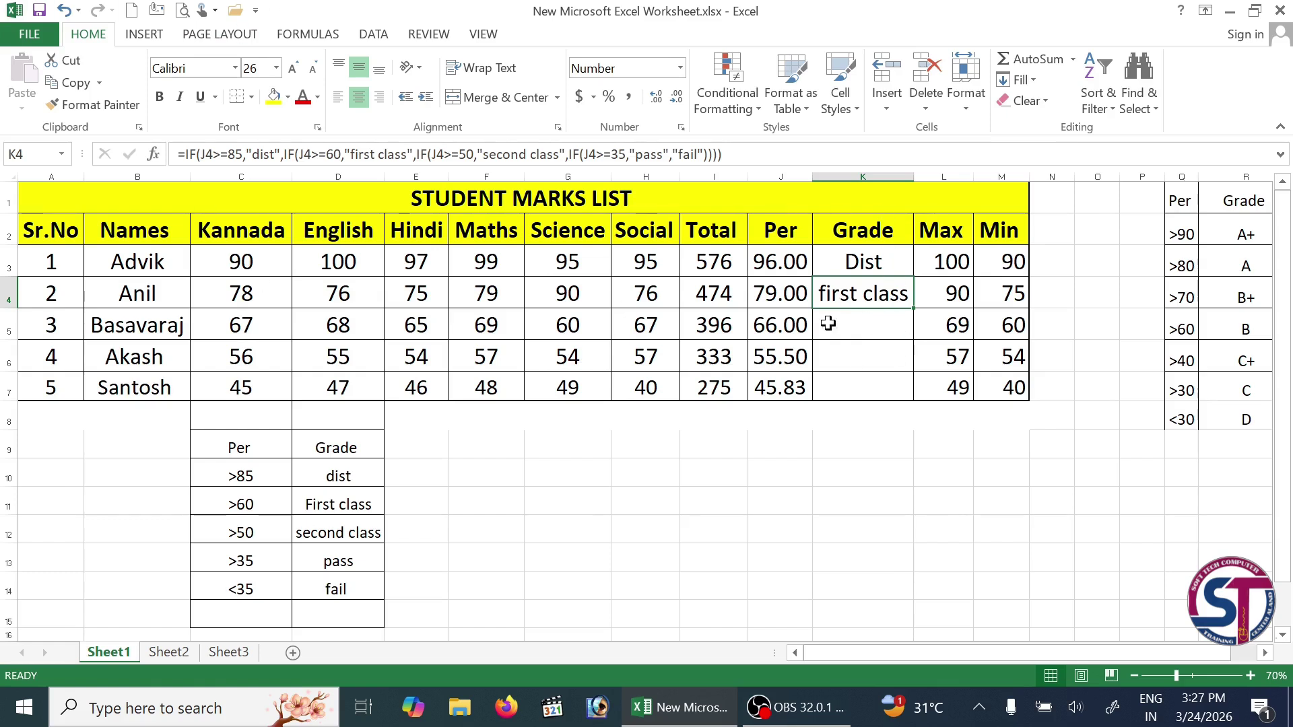
left_click(7, 175)
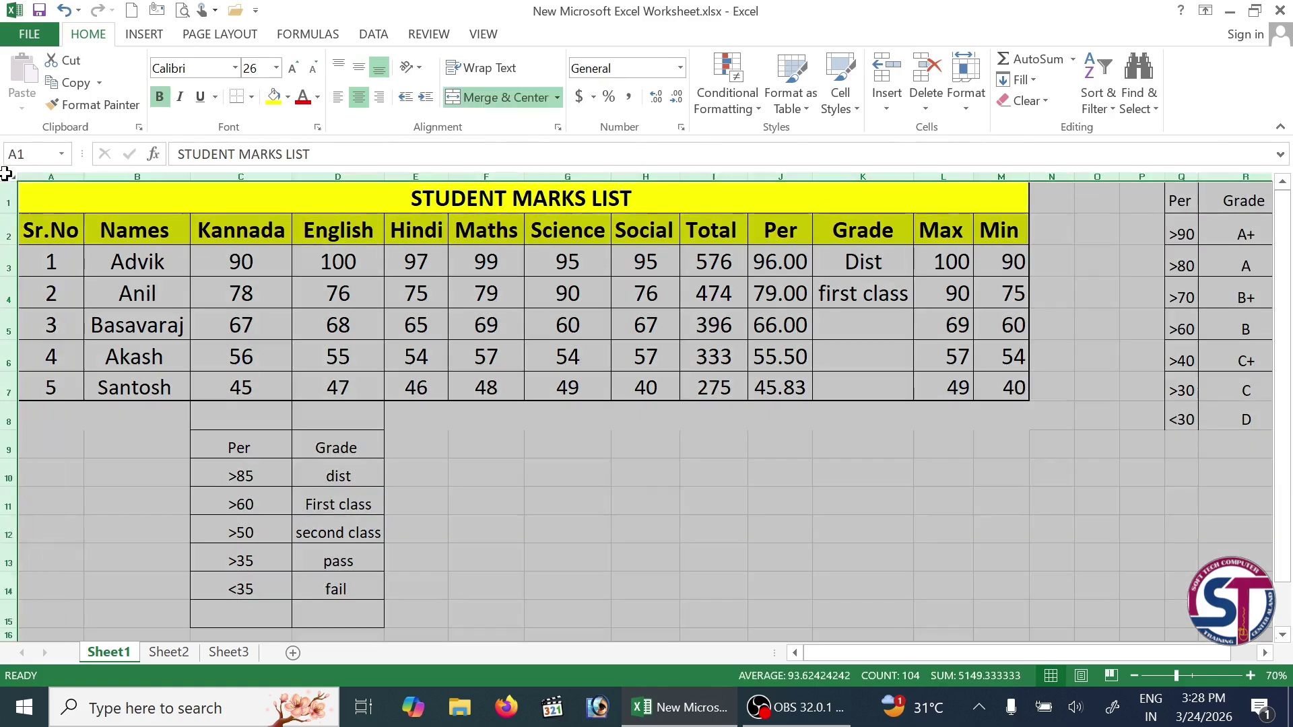
double_click(85, 176)
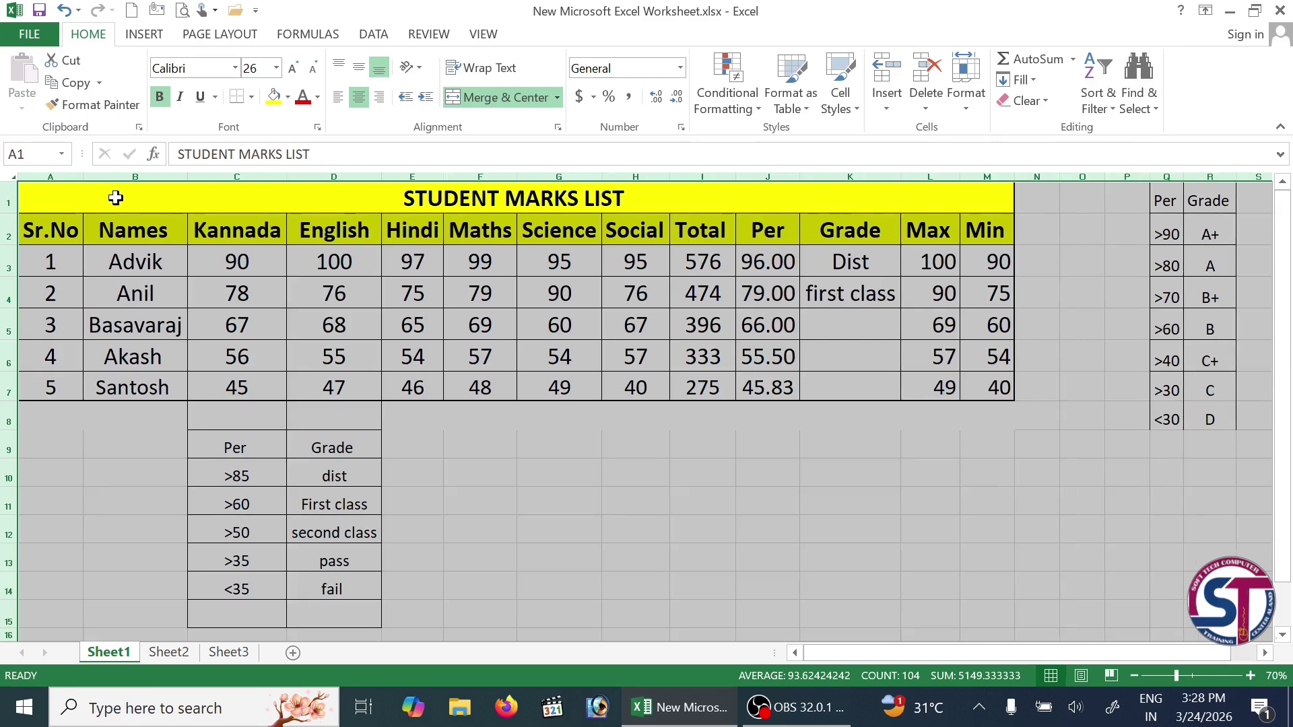
left_click(890, 436)
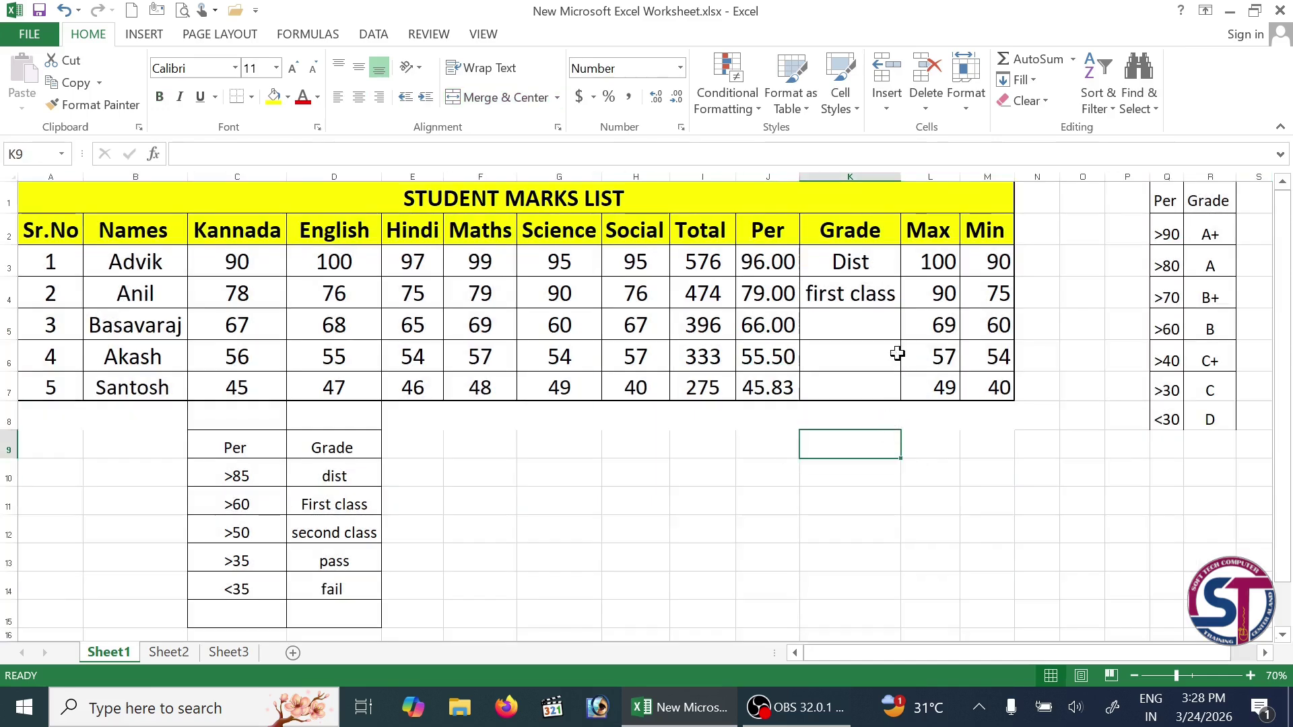
- Fill the K4 formula down to K7 and clear the Grade cells K4 through K7
left_click(848, 294)
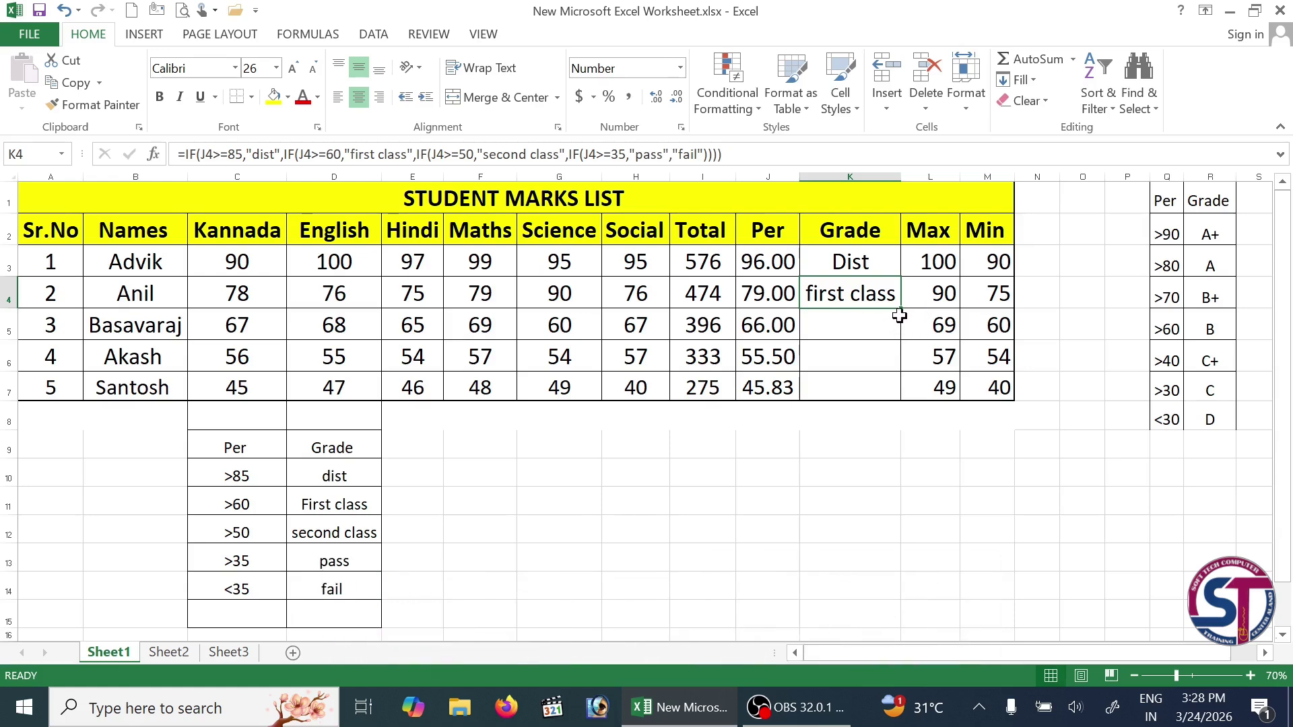
left_click_drag(901, 311, 898, 392)
left_click_drag(880, 290, 862, 404)
key("Delete")
- Fill the K3 grade formula down to K7 and autofit the Grade column to the grade texts
left_click(858, 259)
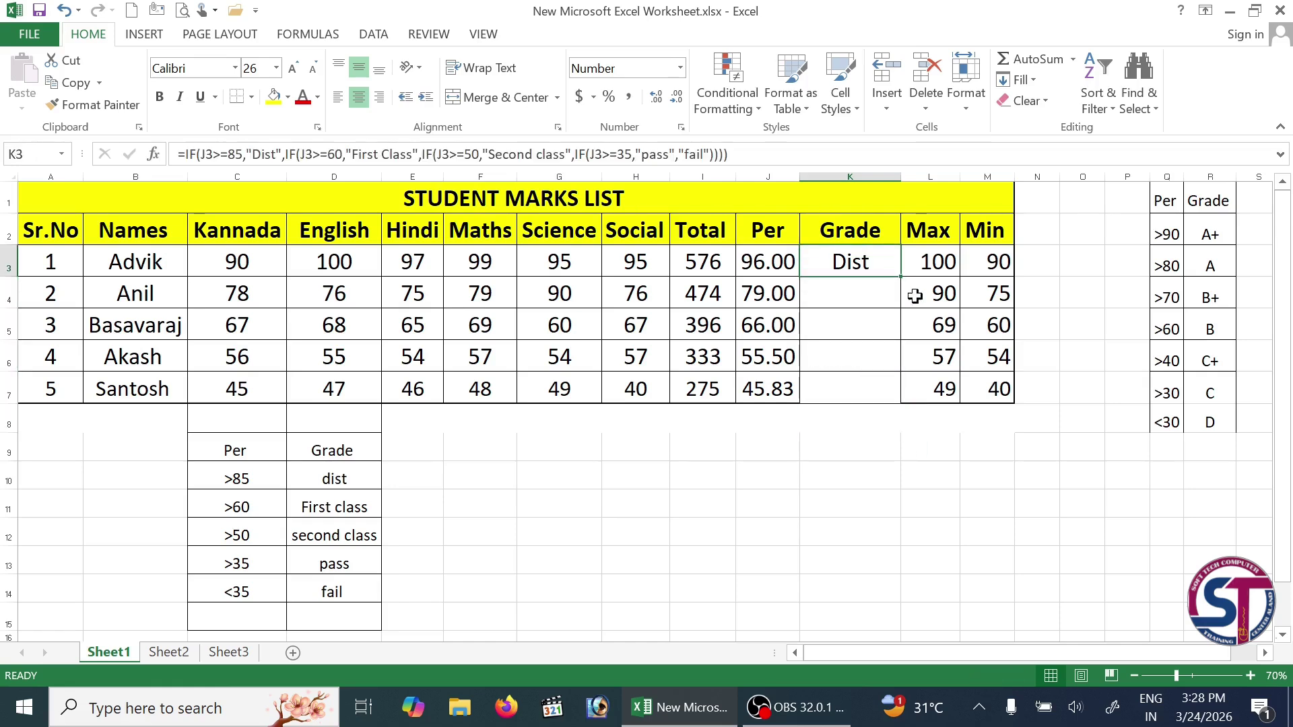
left_click_drag(898, 277, 898, 396)
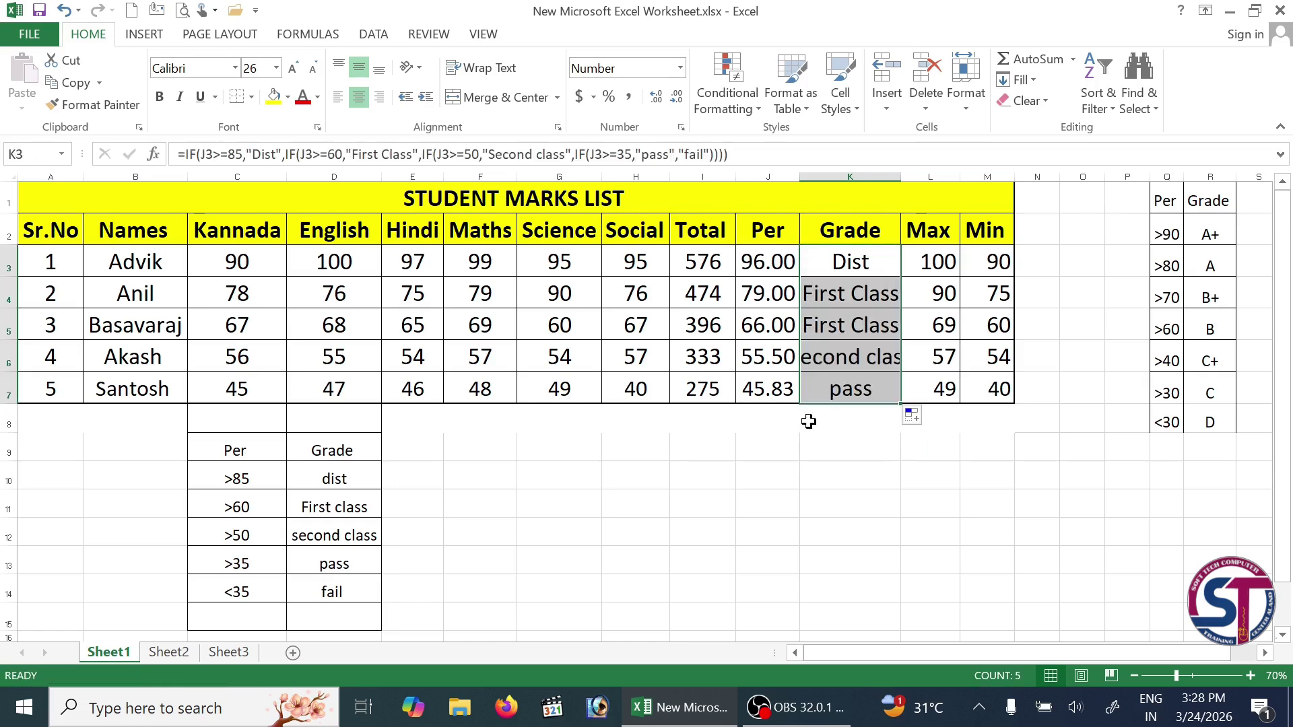
double_click(902, 177)
left_click(902, 177)
left_click(958, 410)
- Compare the Grade column results with the class criteria in C9:D14 and look over the separate letter-grade criteria table
left_click(879, 273)
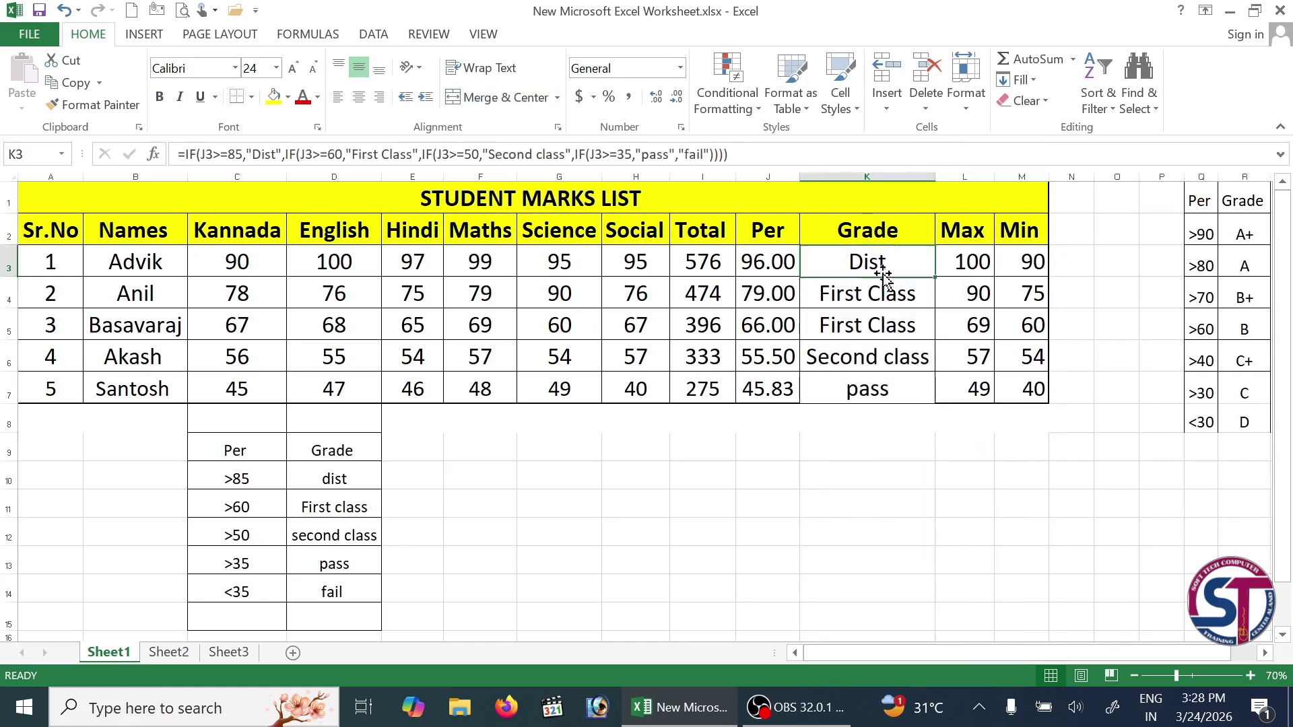
left_click(351, 487)
left_click(342, 511)
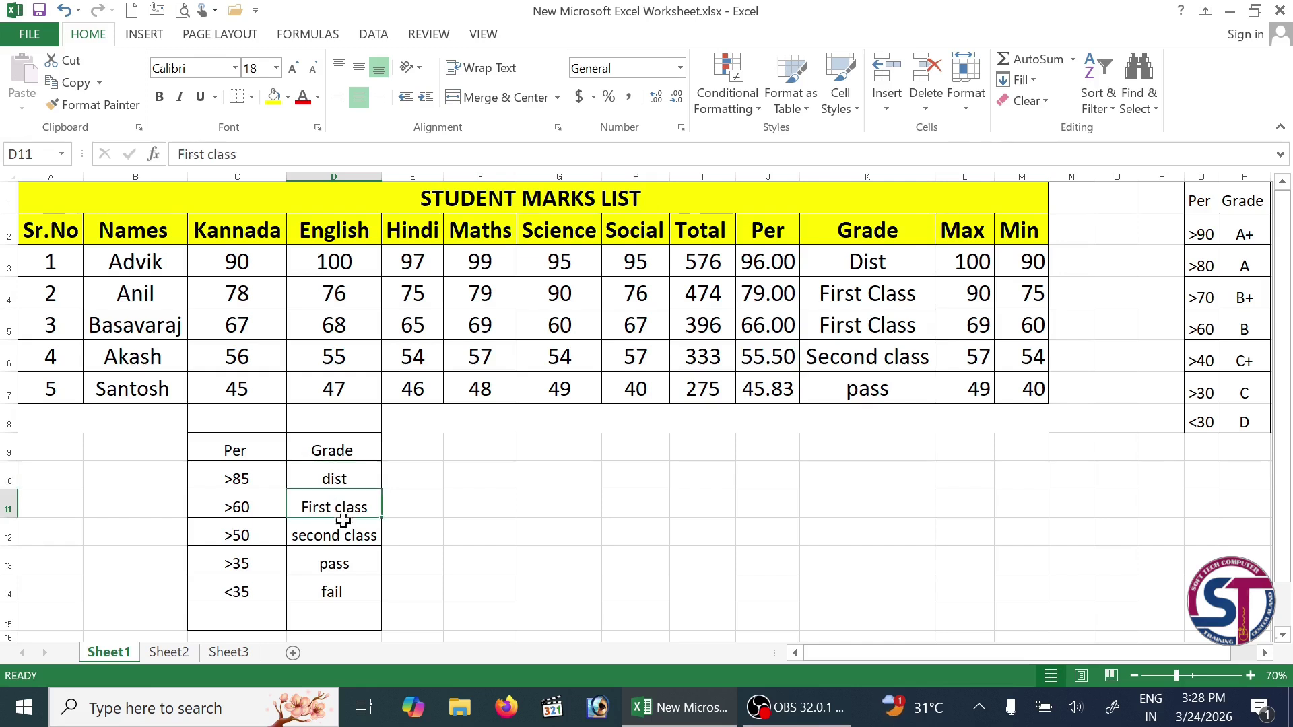
left_click(347, 555)
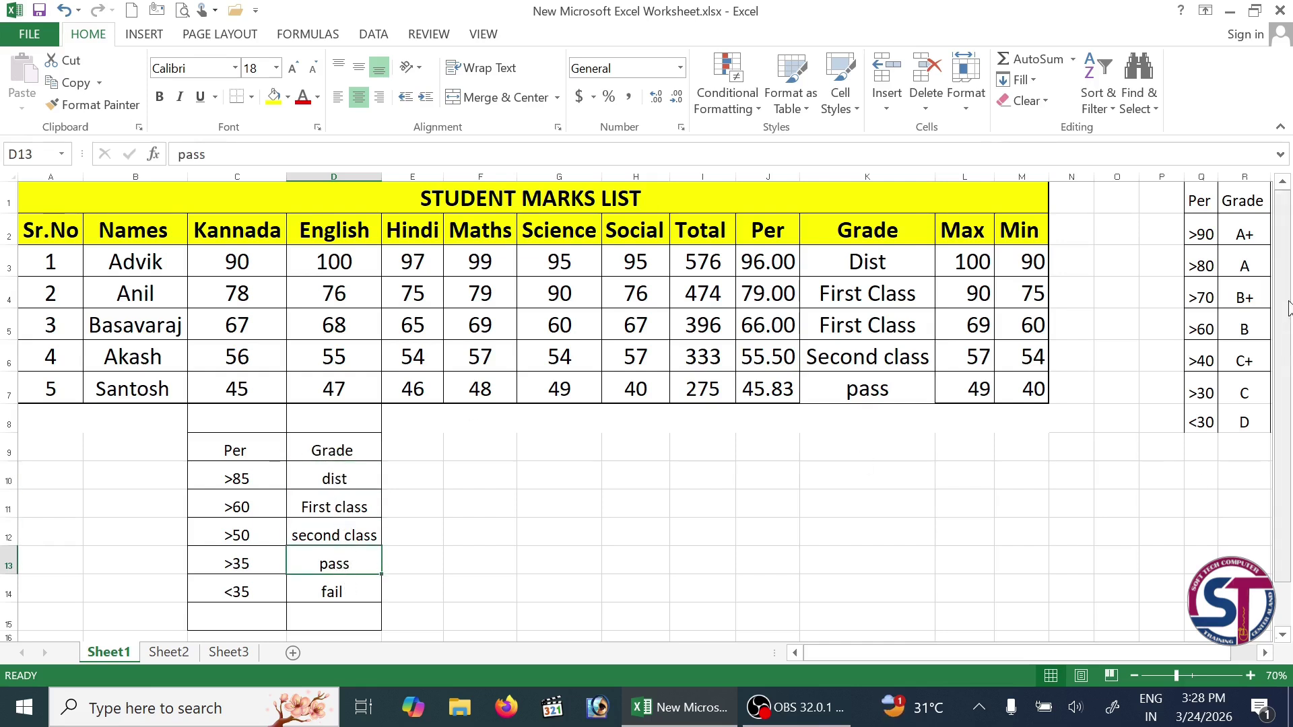
left_click(1240, 237)
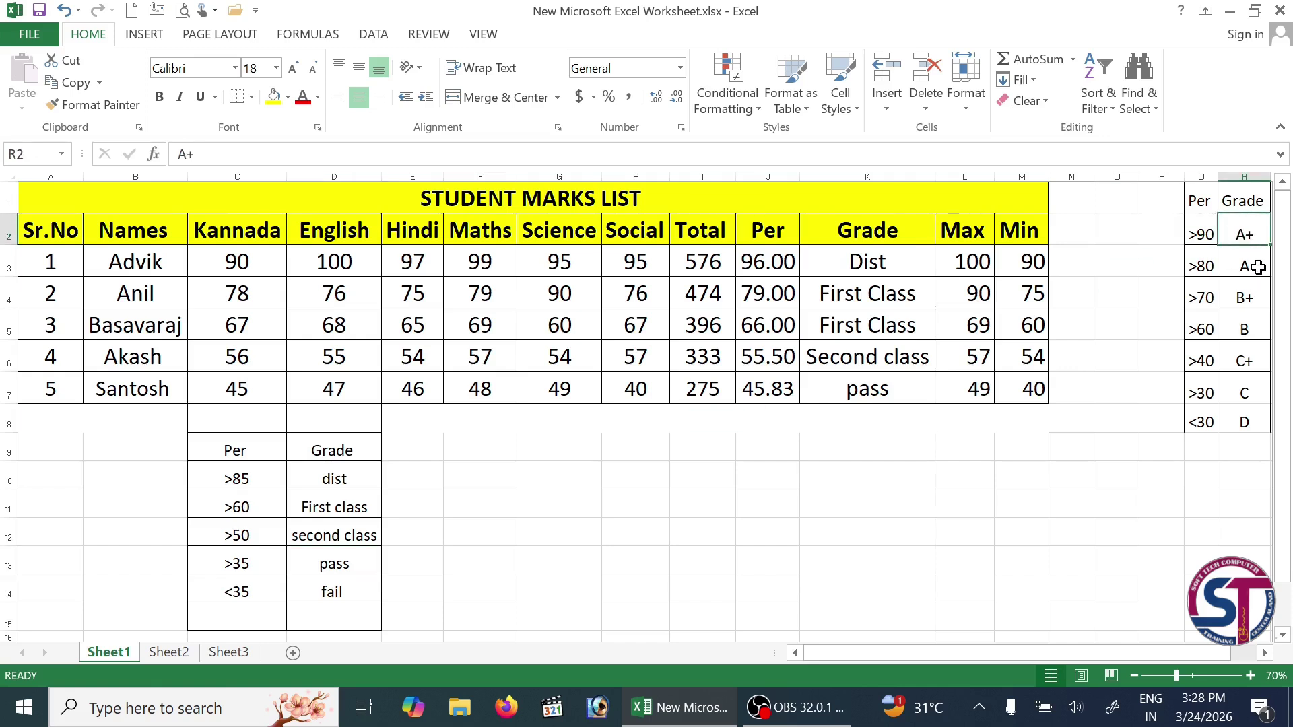
left_click(1257, 268)
left_click(1250, 328)
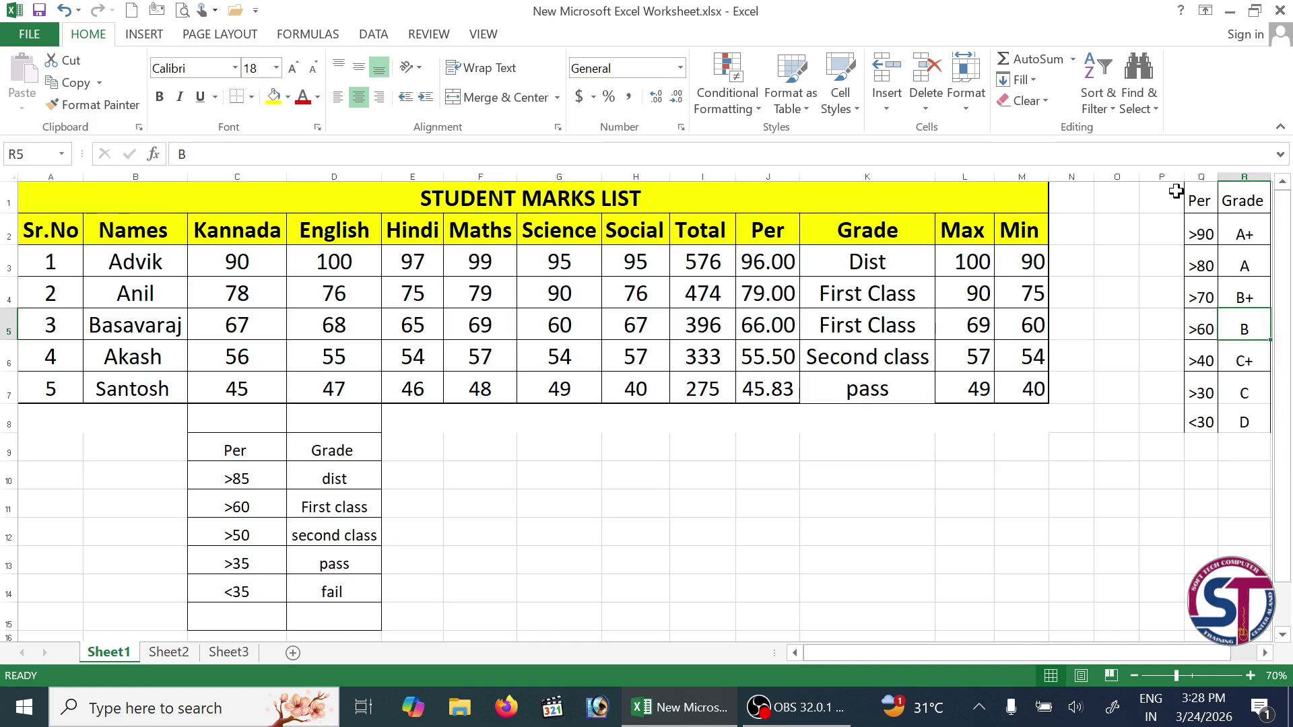
- Delete the empty columns O and P, and clear the Grade cells K3 through K7
left_click_drag(1115, 169, 1153, 173)
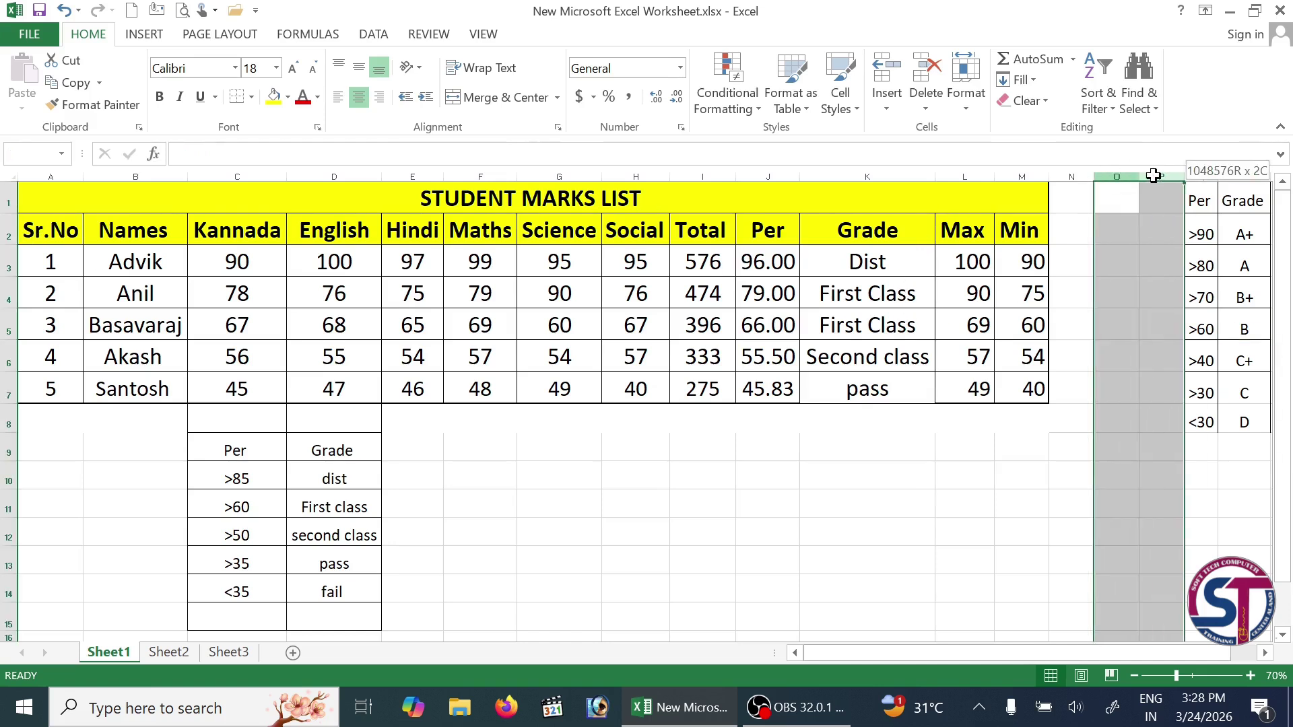
right_click(1122, 177)
left_click(1167, 341)
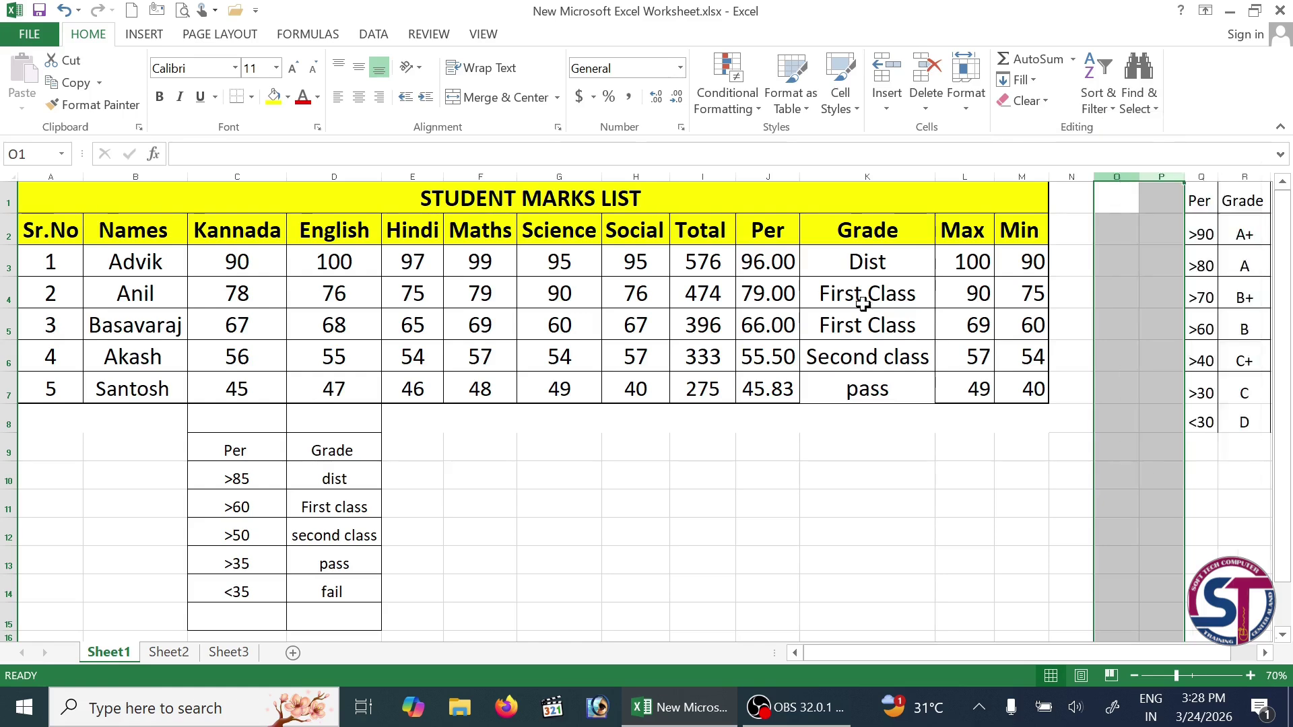
left_click_drag(868, 264, 870, 394)
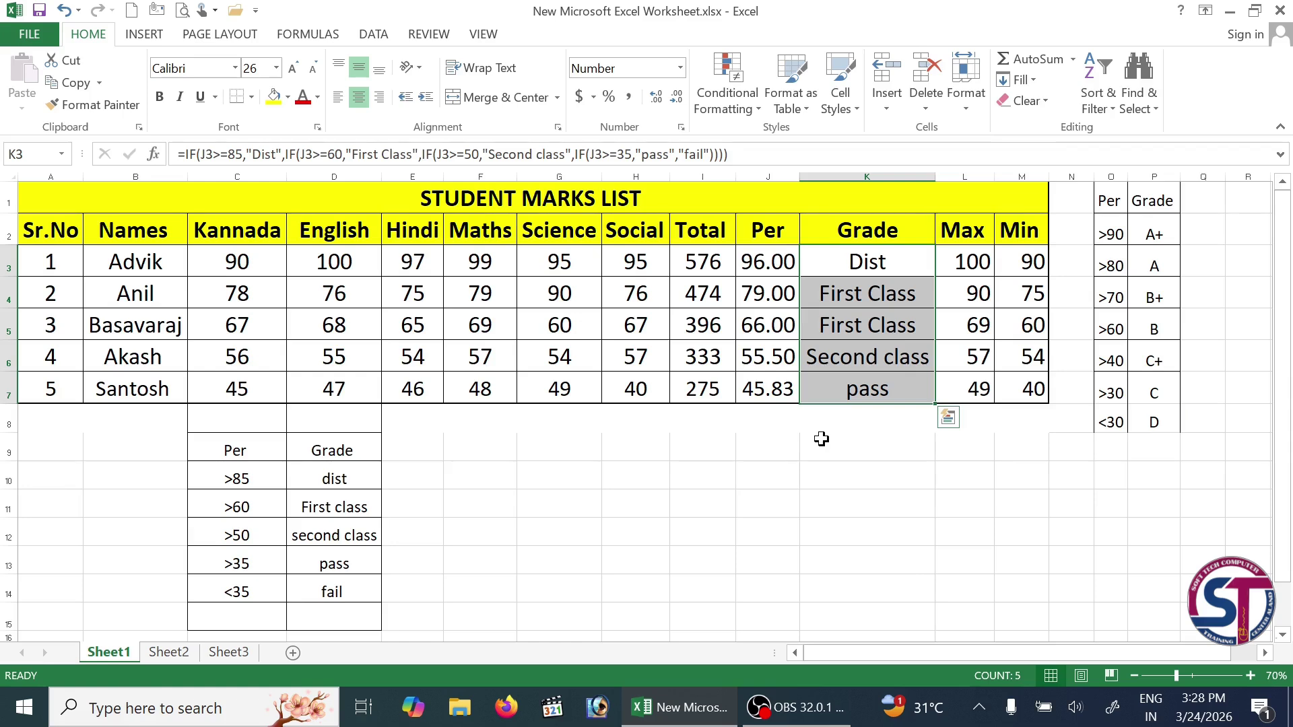
key("Delete")
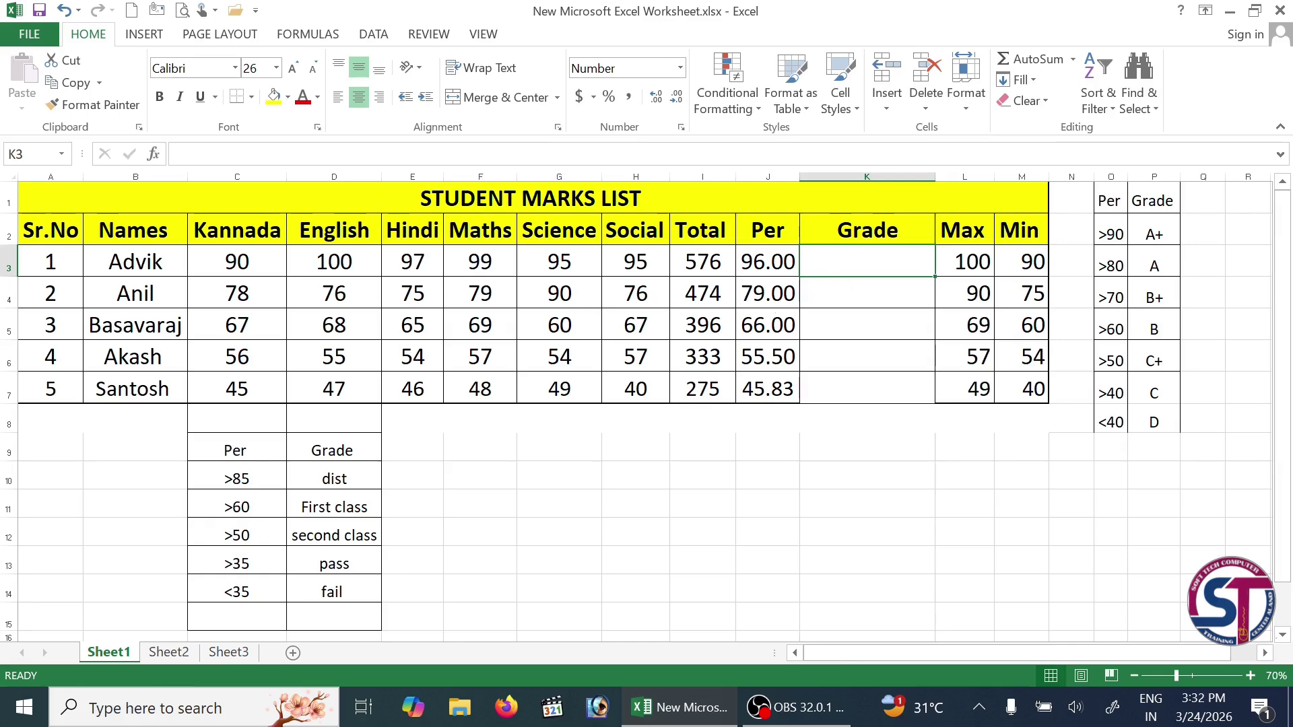
- Start an IF function in K3 with the test j3>=90 and "A+" as the value if true
left_click(153, 154)
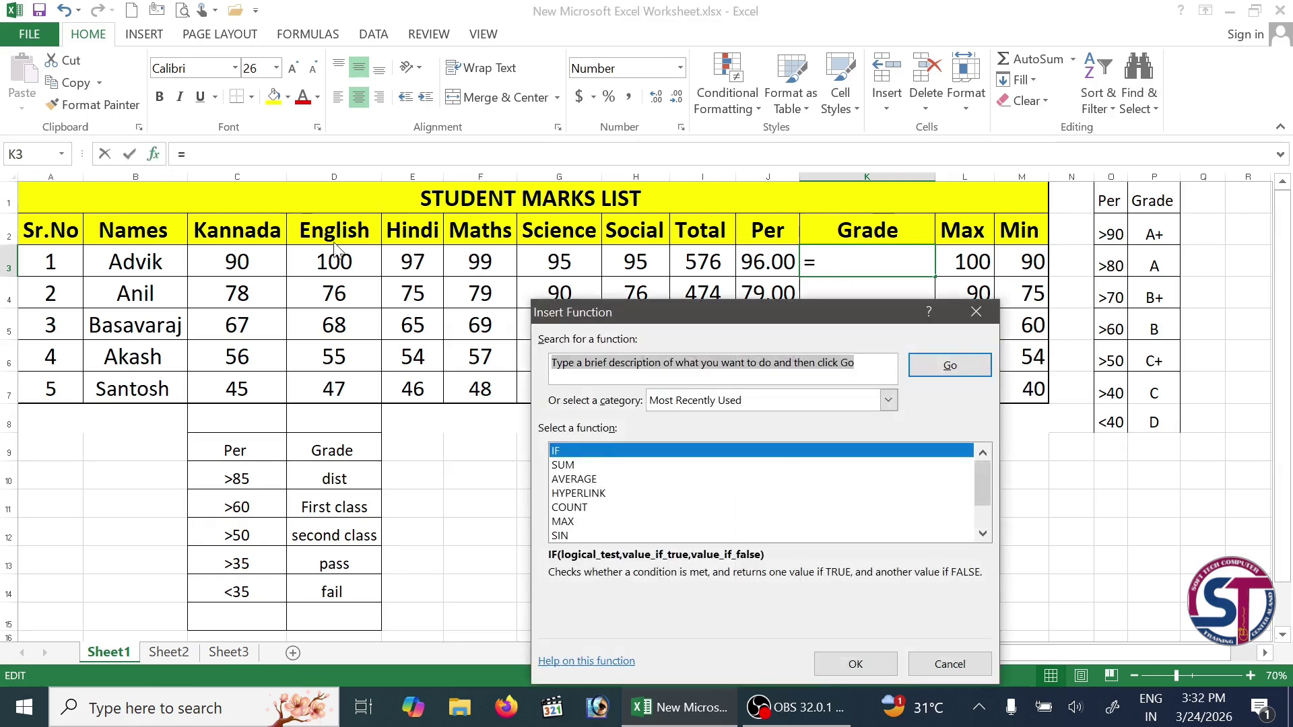
left_click(854, 663)
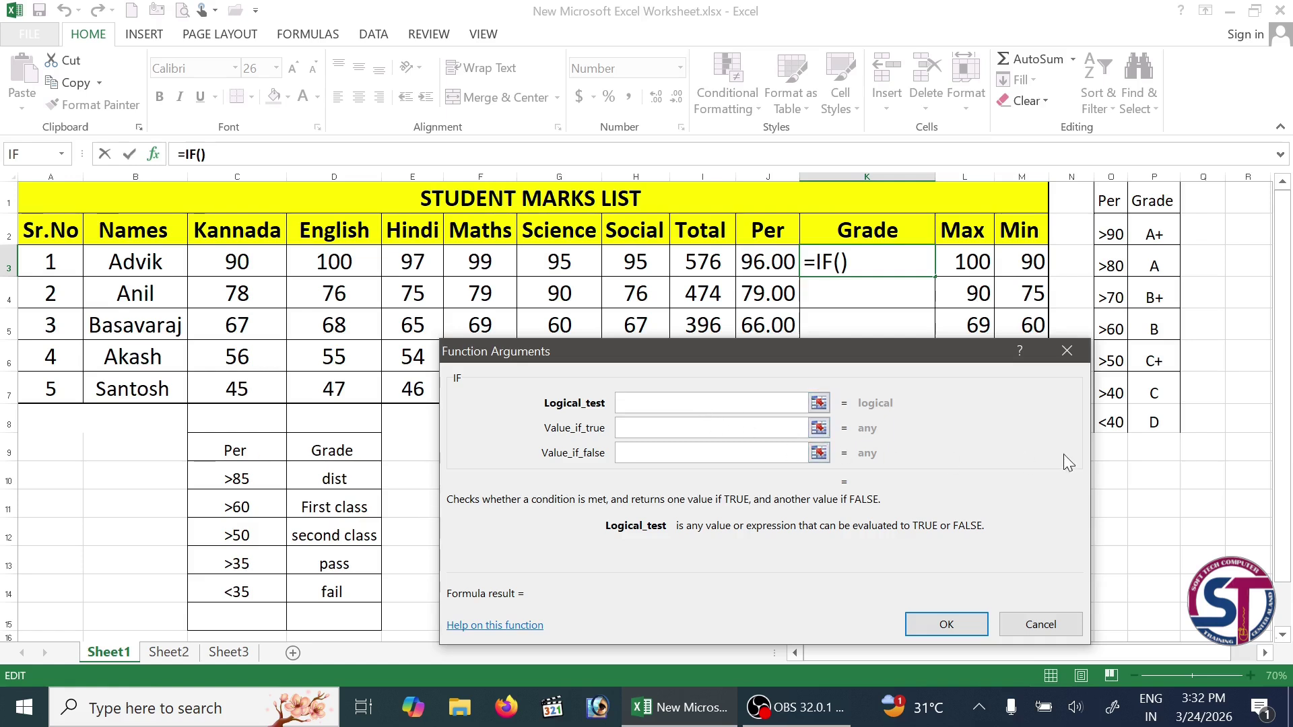
type("j3")
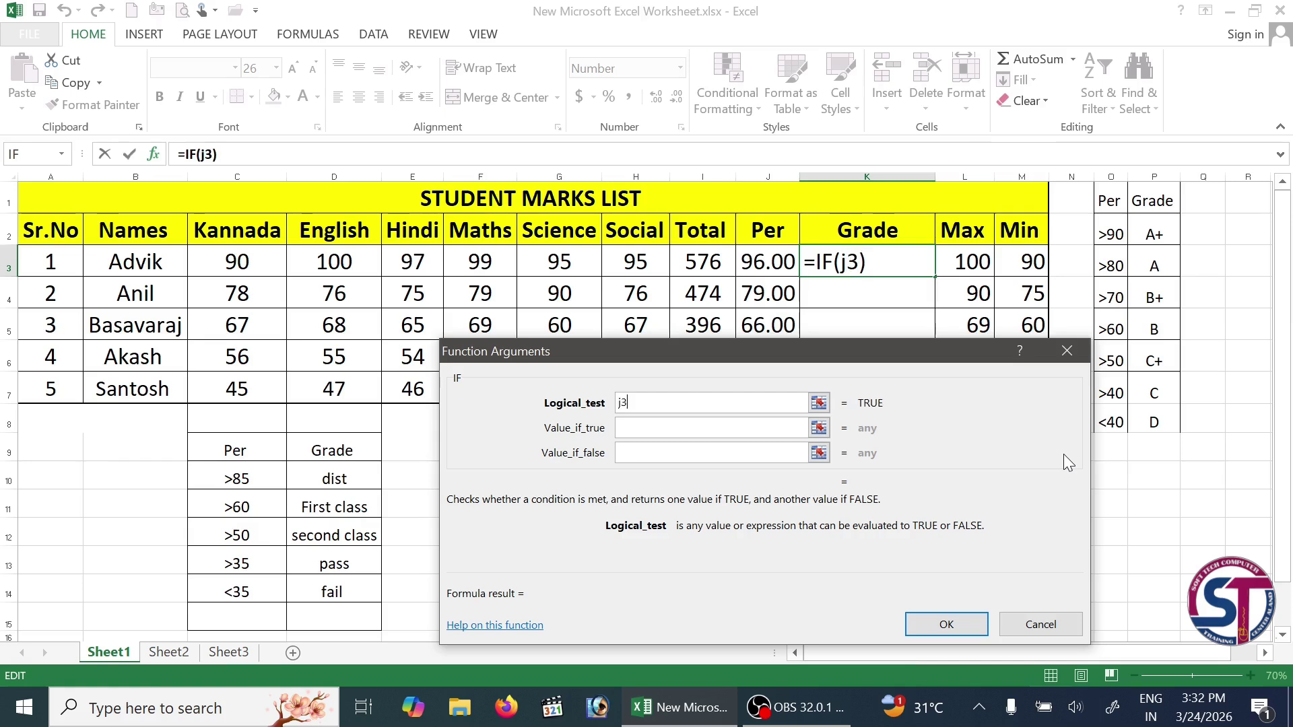
type(">=90")
key("Tab")
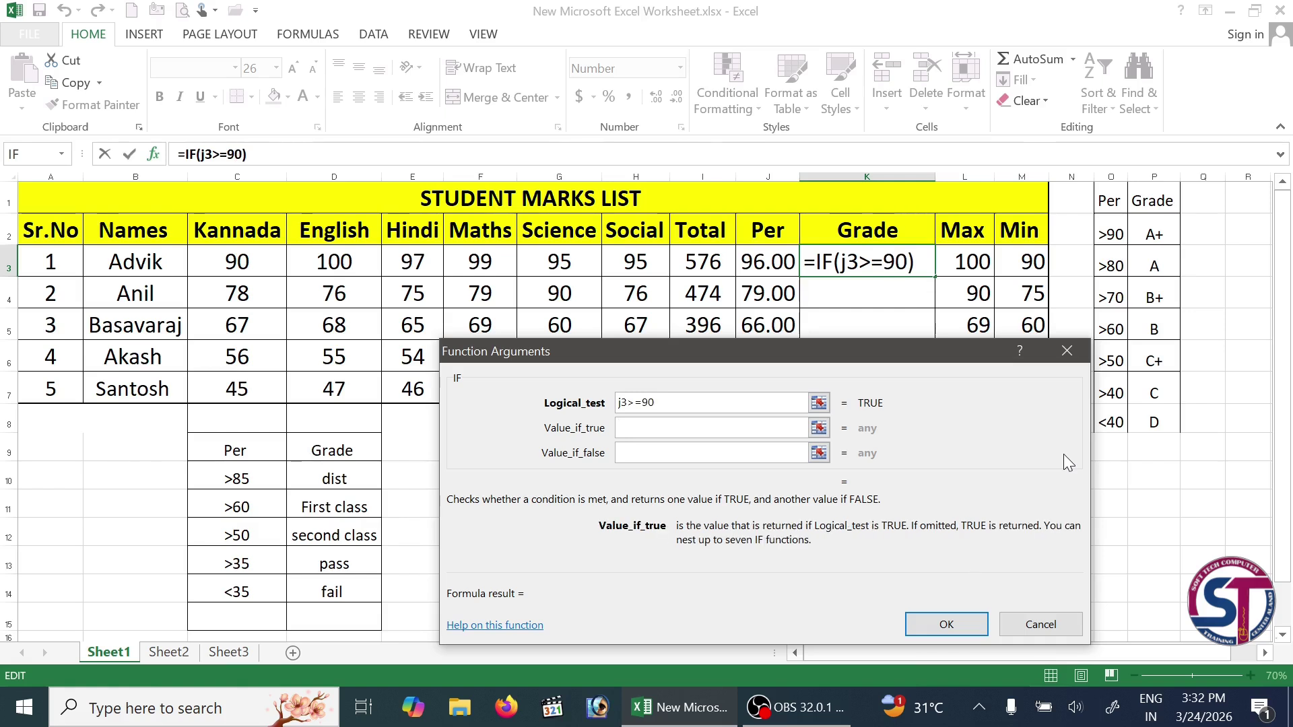
type("A+")
key("Tab")
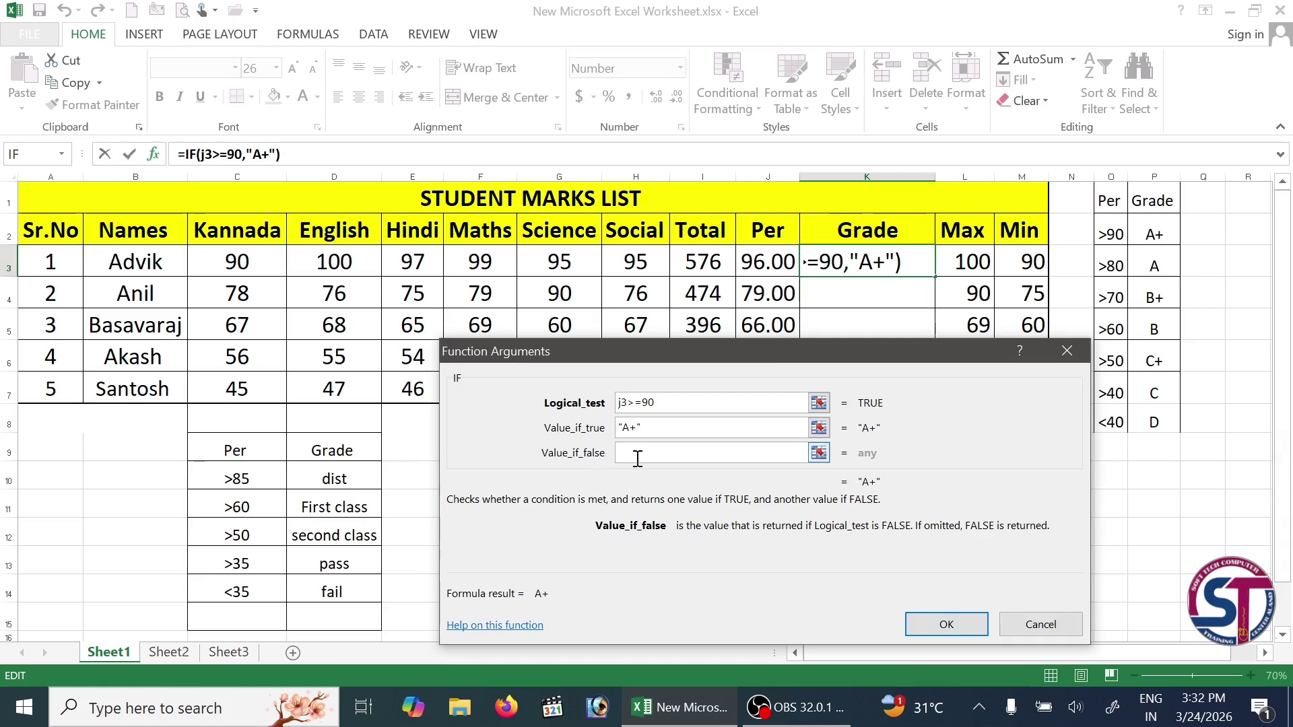
- Nest a second IF as the value if false, testing j3>=80 and returning "A" when true
left_click(34, 155)
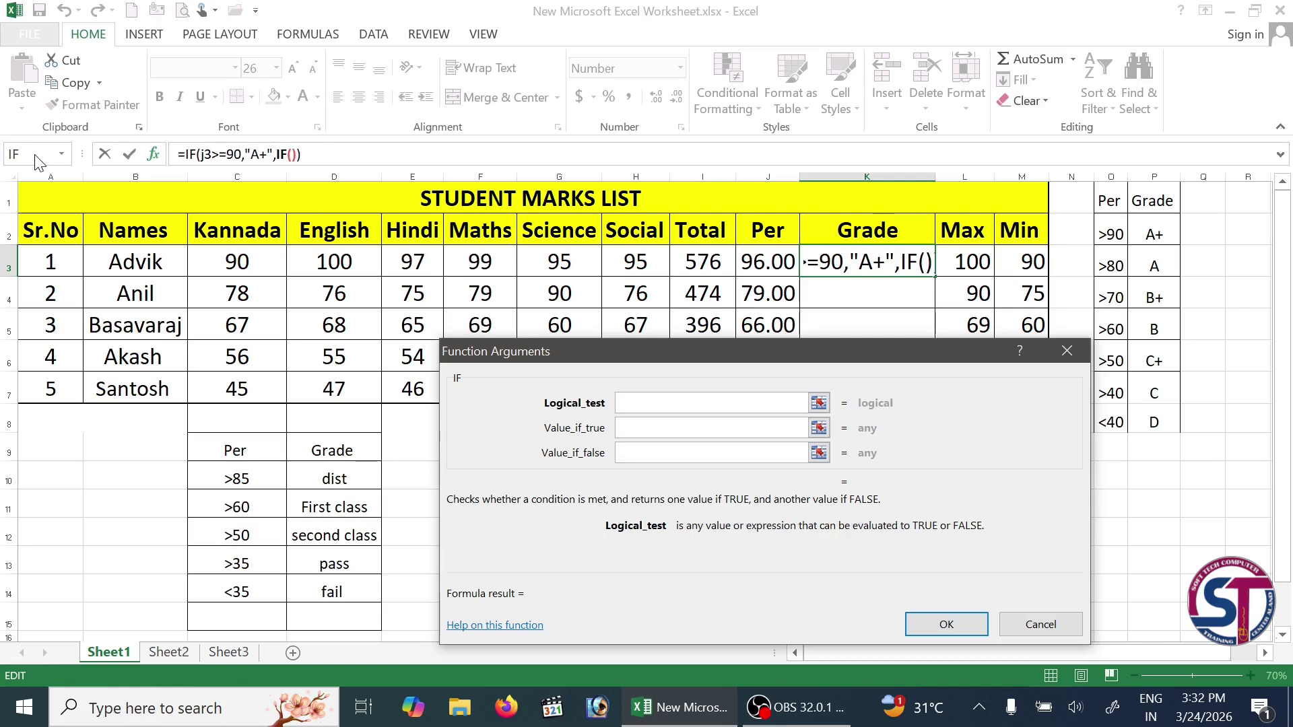
type("j3>=")
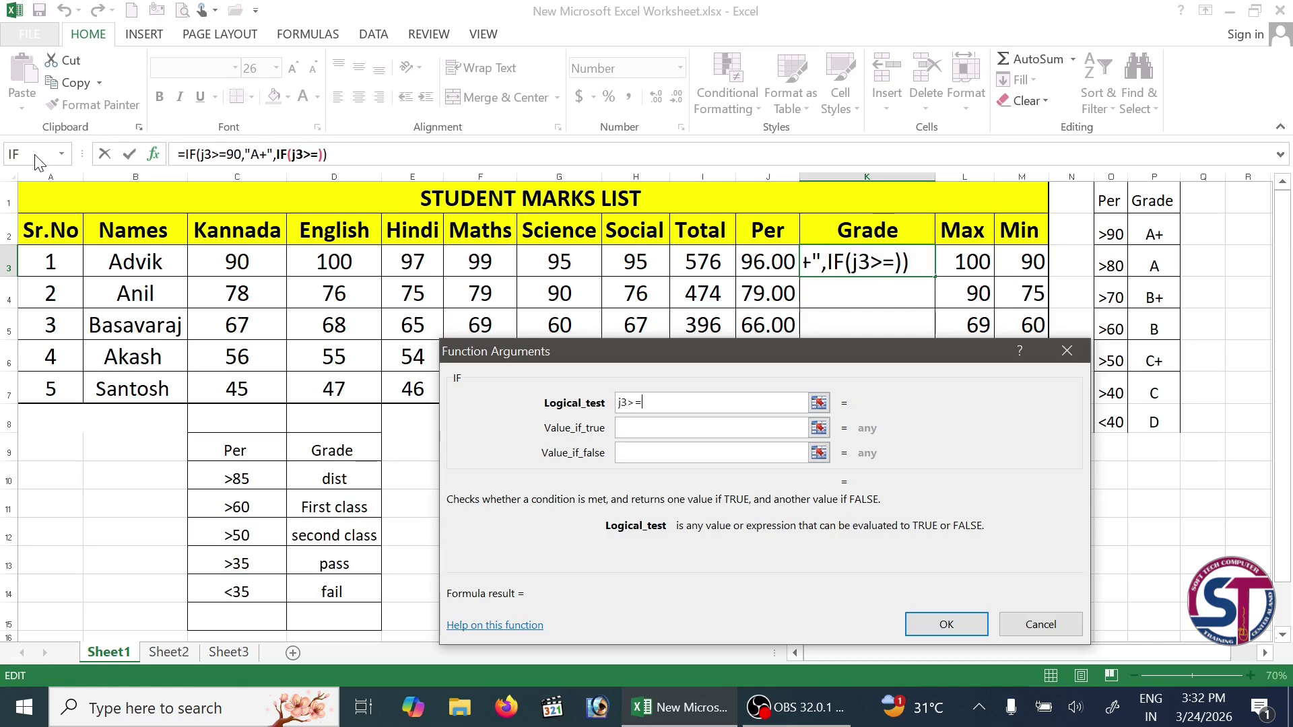
type("80")
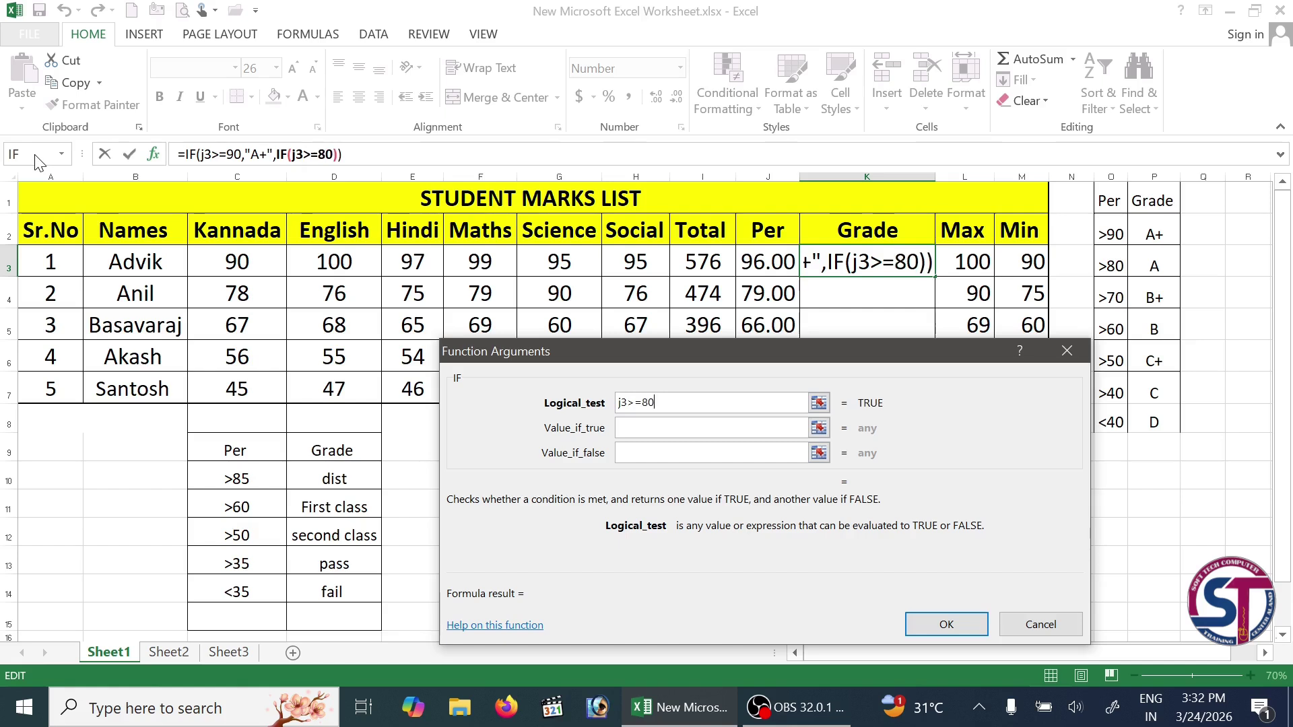
key("Tab")
type("A")
key("Tab")
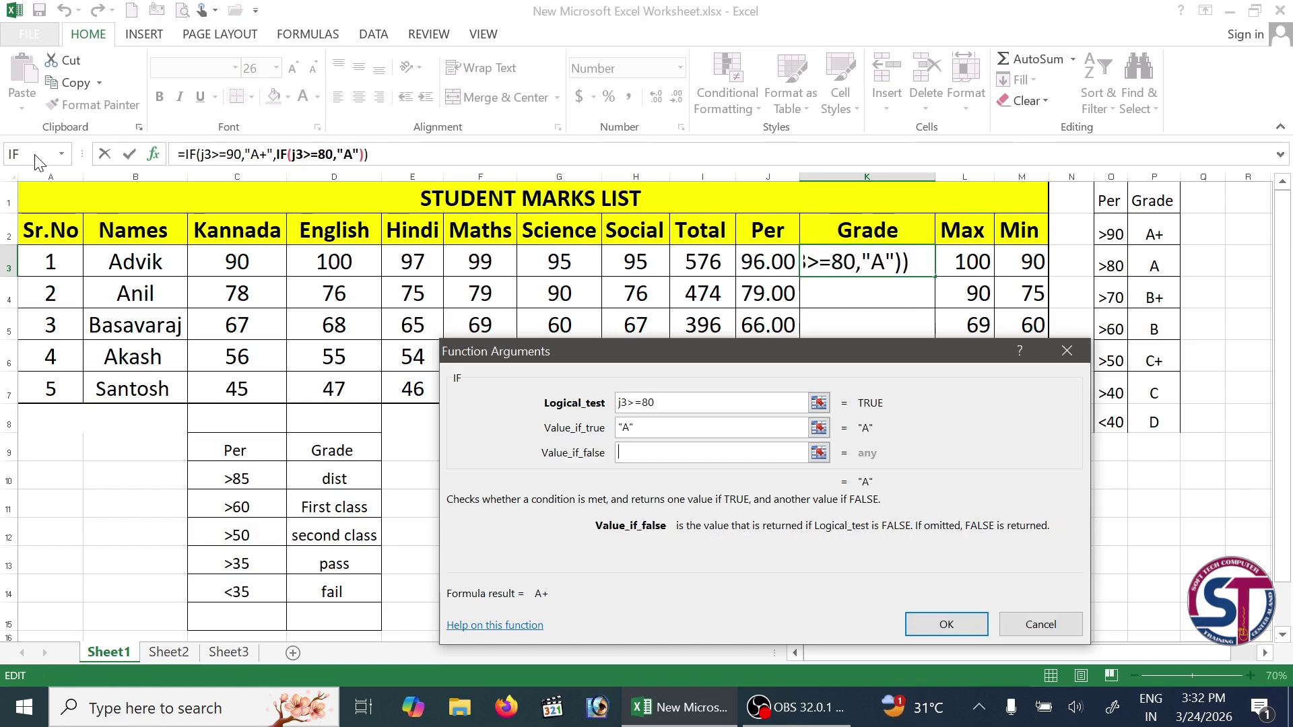
- Nest a third IF in the K3 formula that returns "B+" for j3>=70
left_click(20, 156)
type("j3>=70")
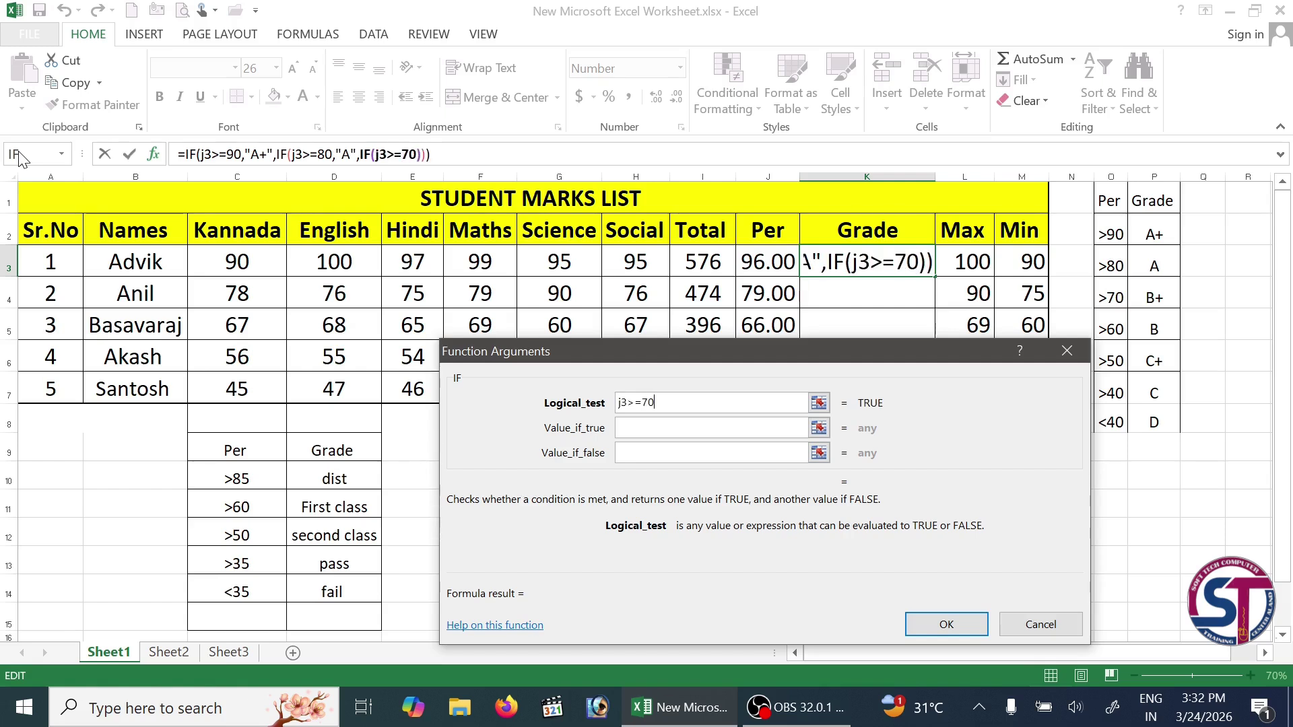
key("Tab")
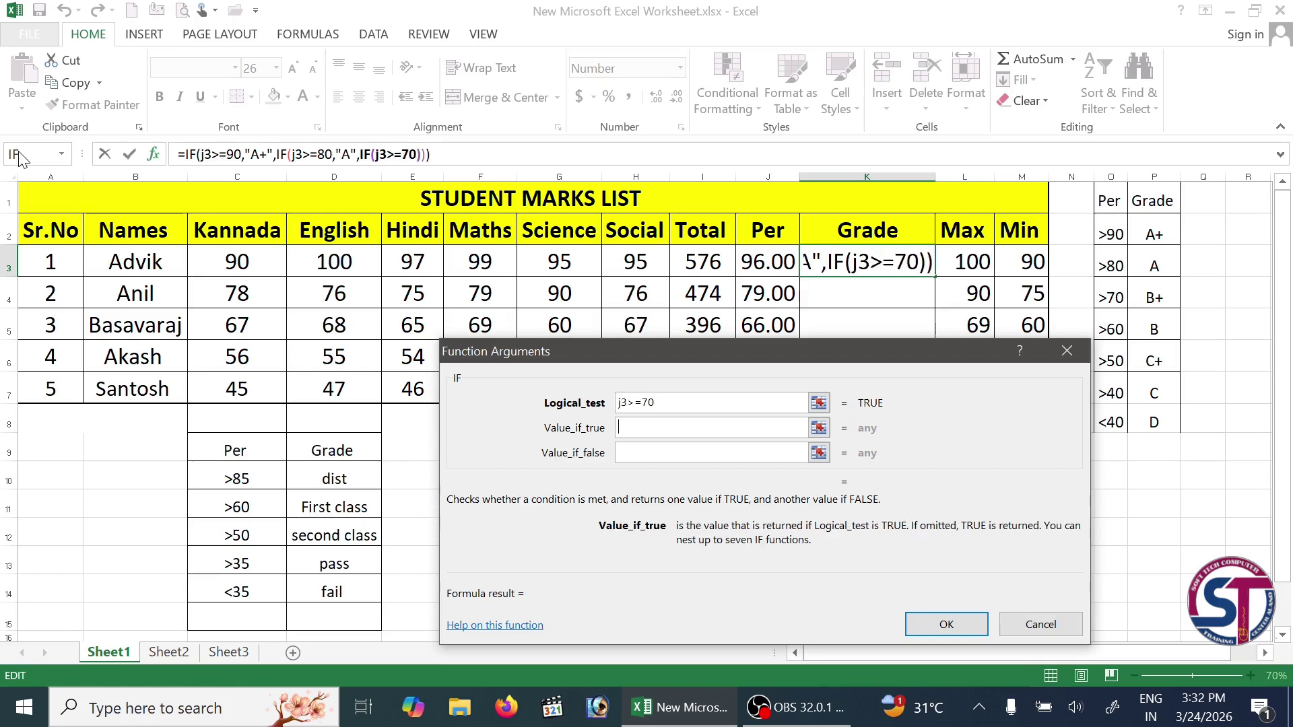
type("B+")
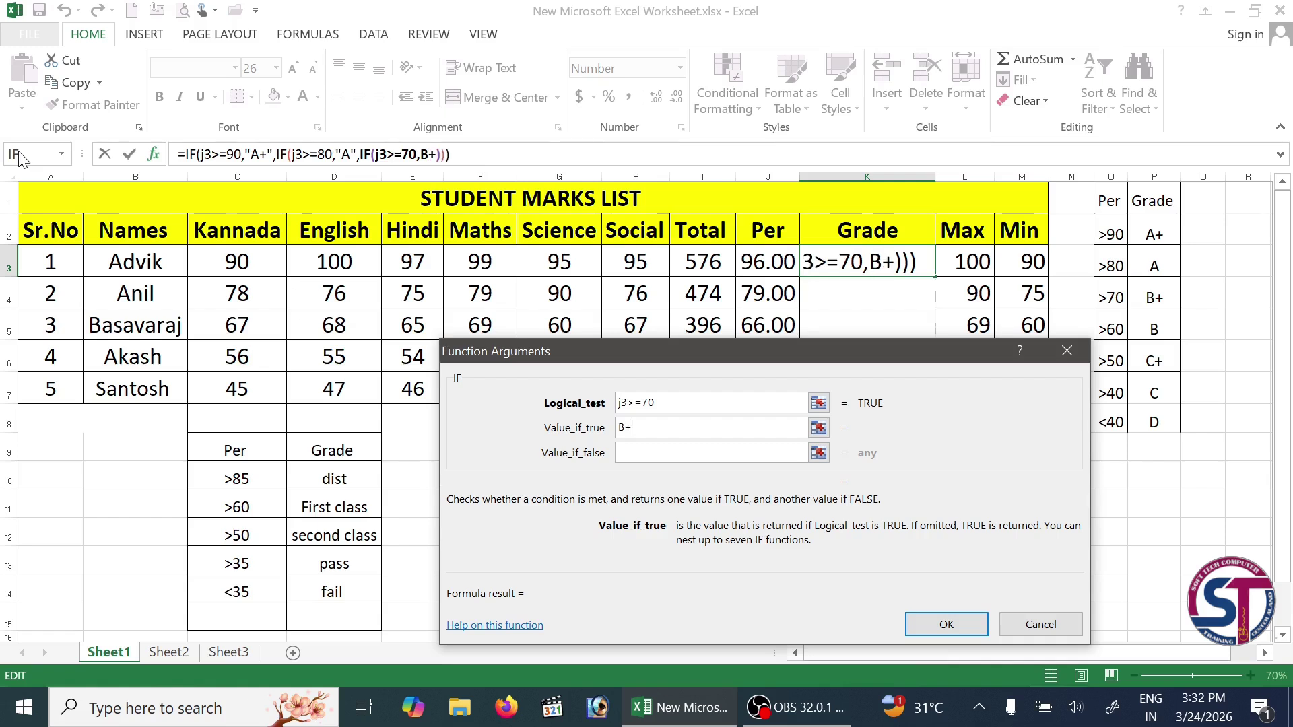
- Nest a fourth IF in the K3 formula that returns "B" for j3>=60
left_click(20, 156)
type("j3>=60")
key("Tab")
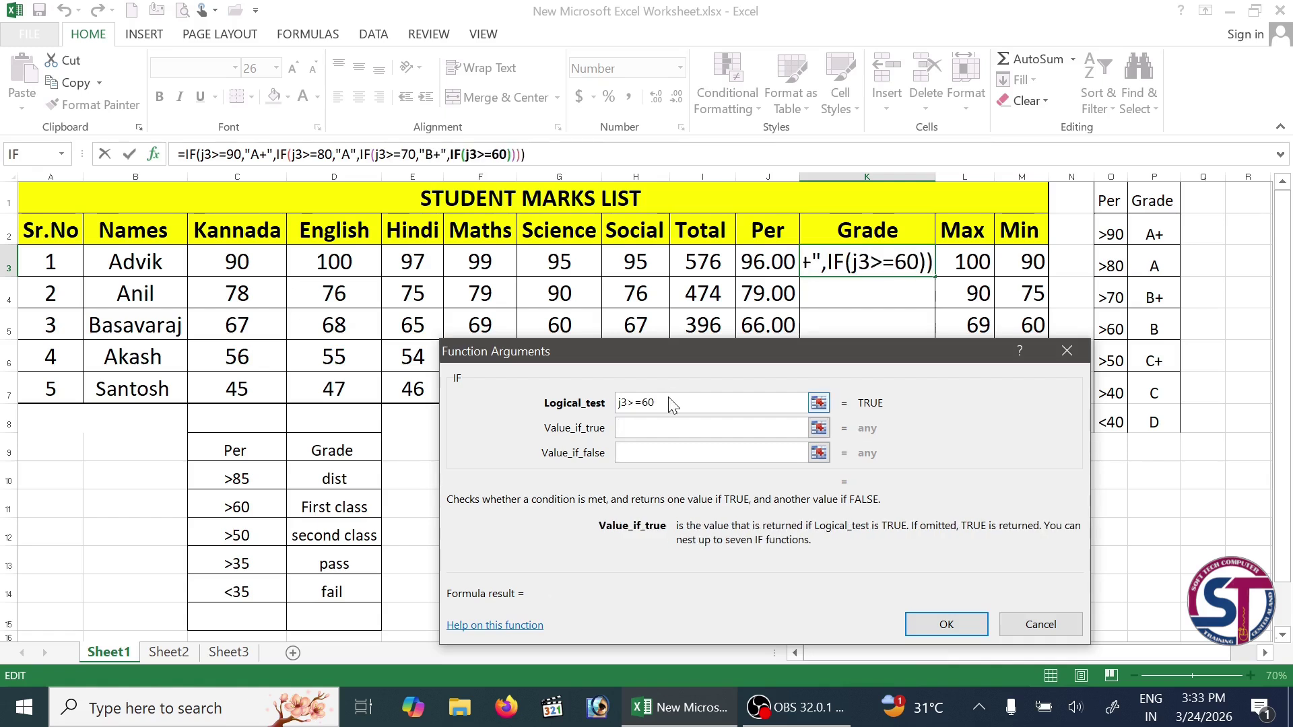
type("B")
key("Tab")
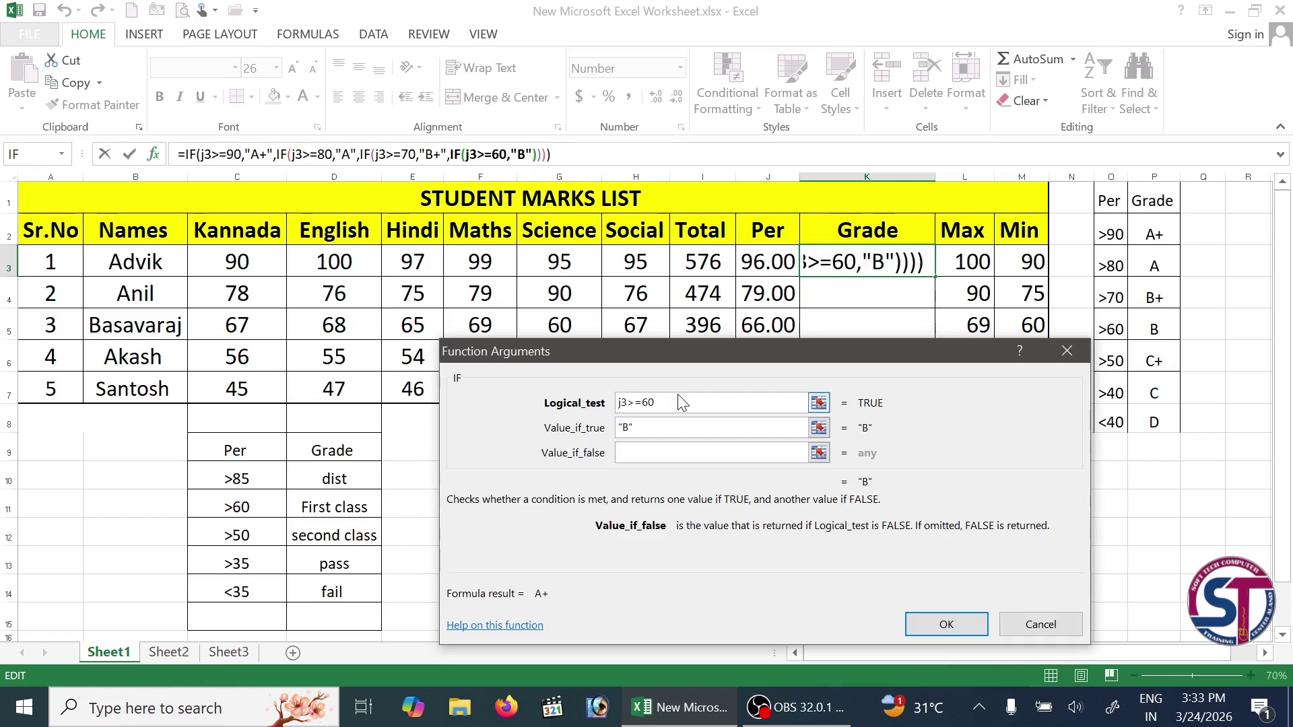
- Nest a fifth IF in the K3 formula that returns "C+" for j3>=50
left_click(13, 154)
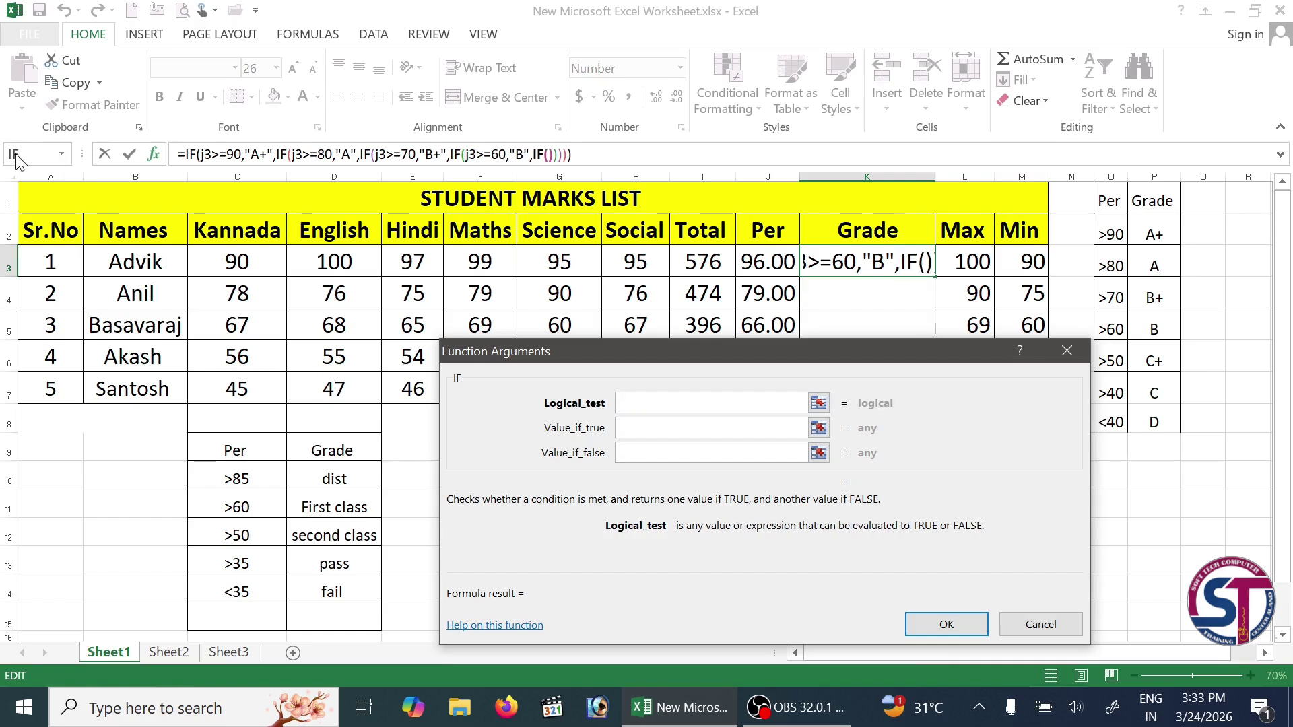
type("j3>")
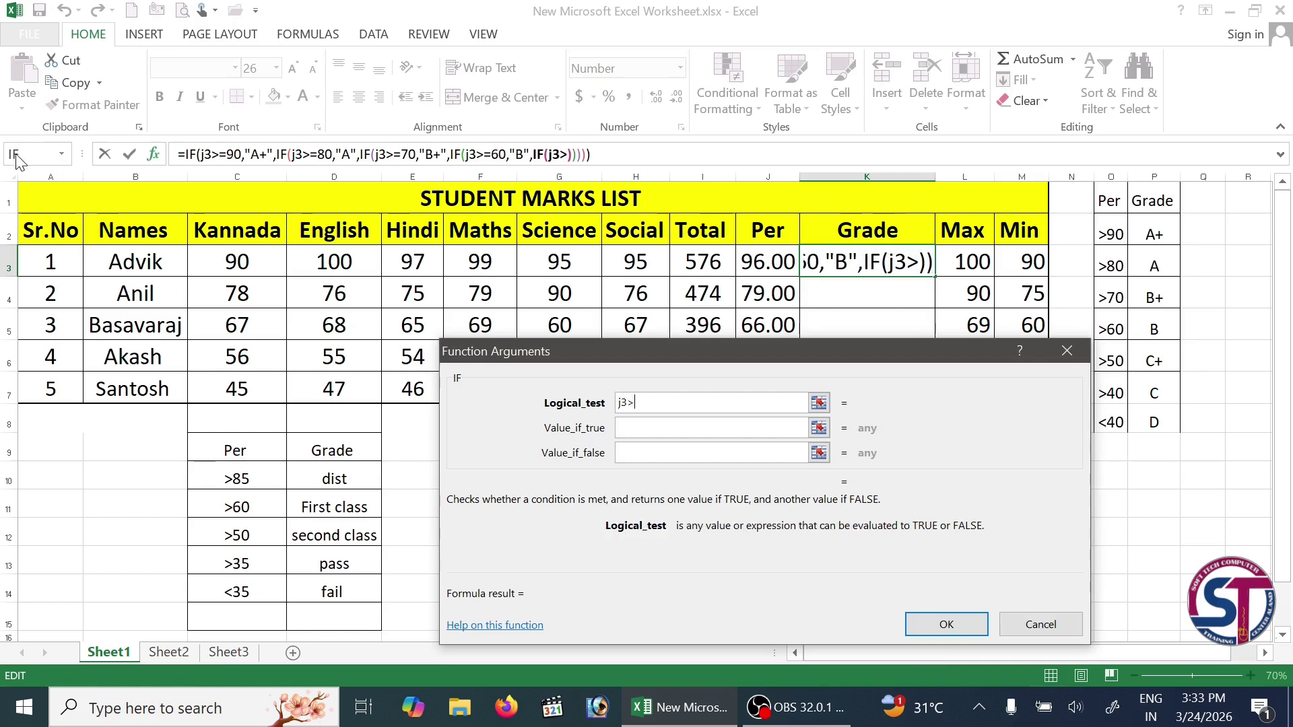
type("=50")
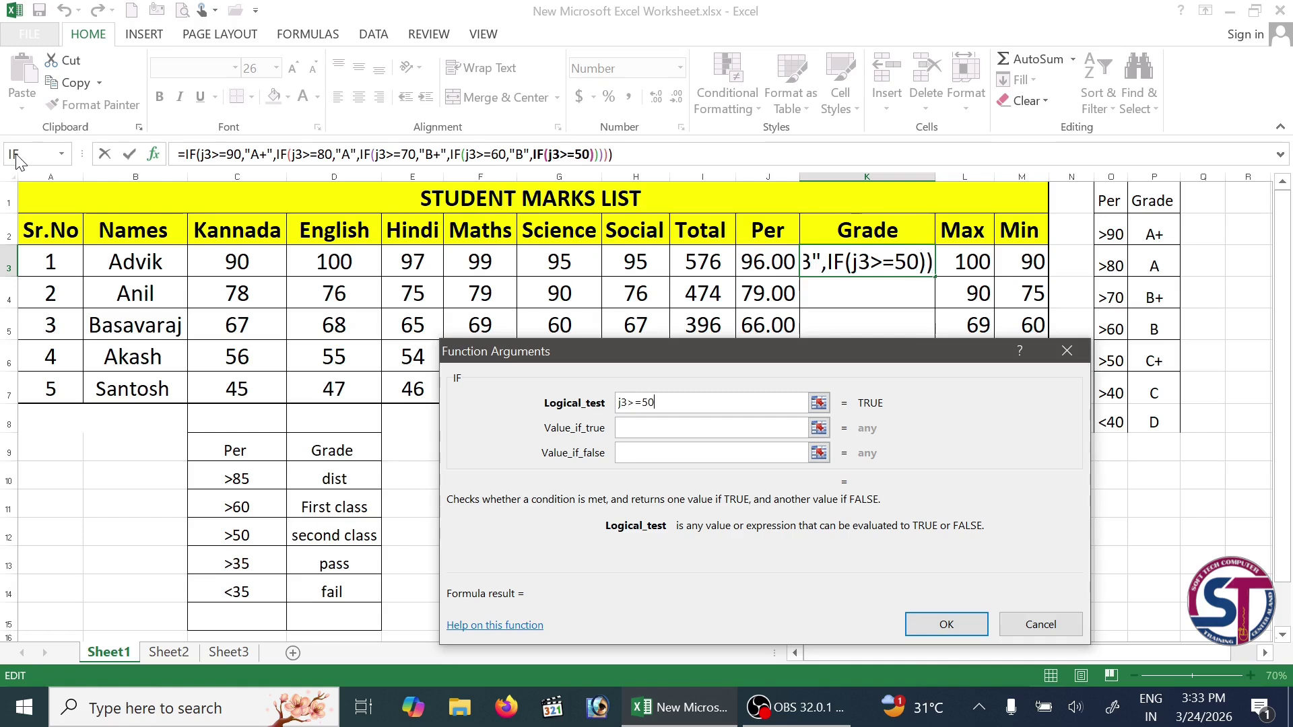
key("Tab")
type("C+")
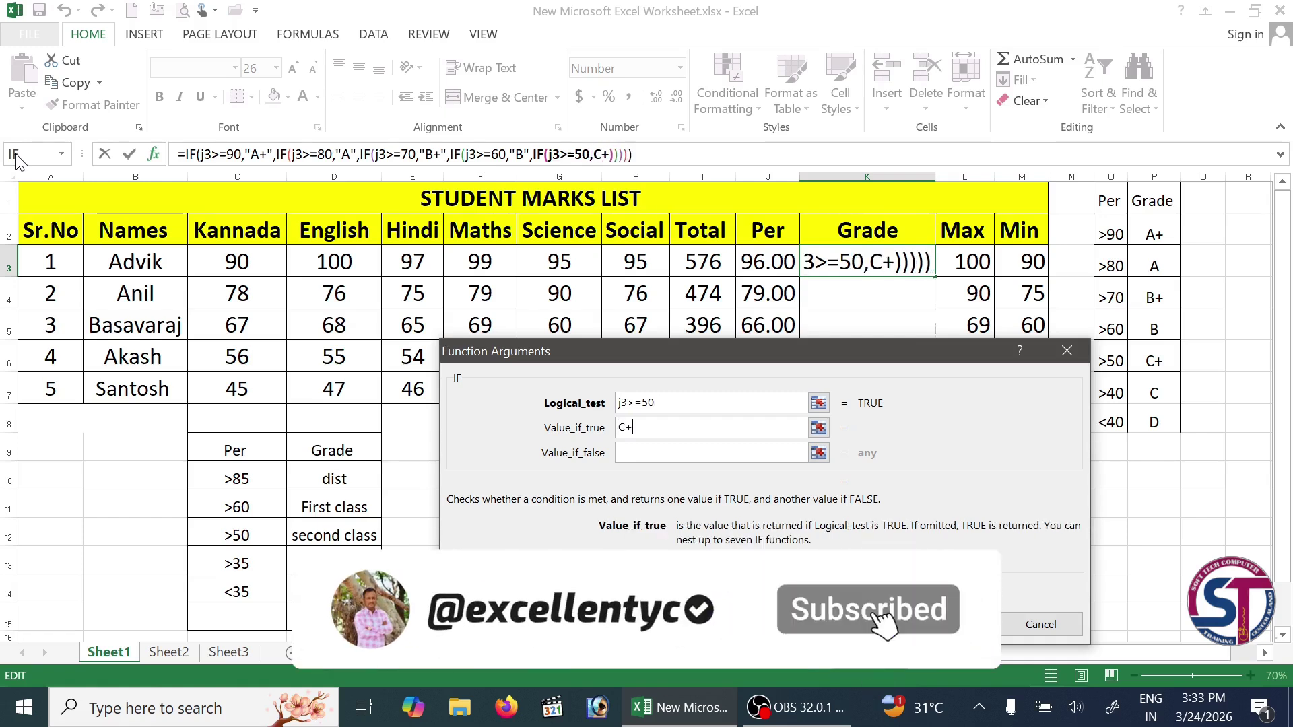
key("Tab")
- Complete the K3 formula with a final nested IF returning "C" for j3>=40 and otherwise "D"
left_click(42, 154)
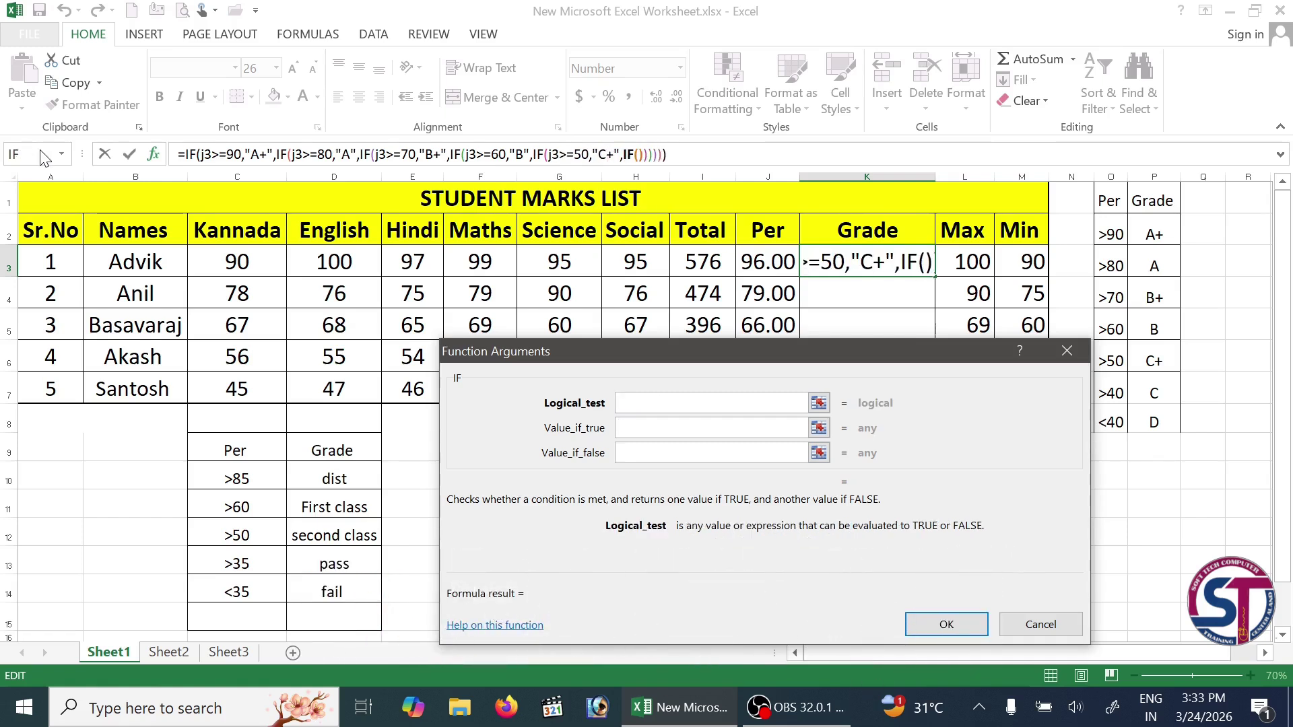
type("j3")
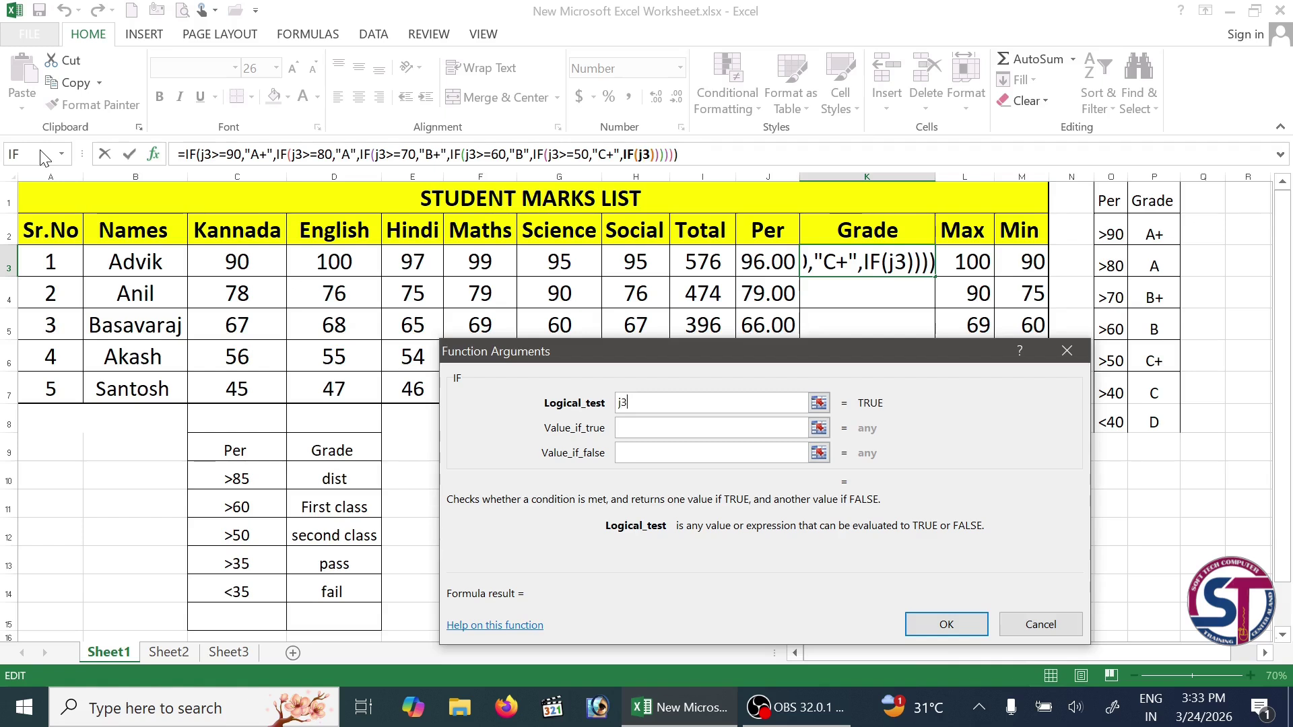
type(">=40")
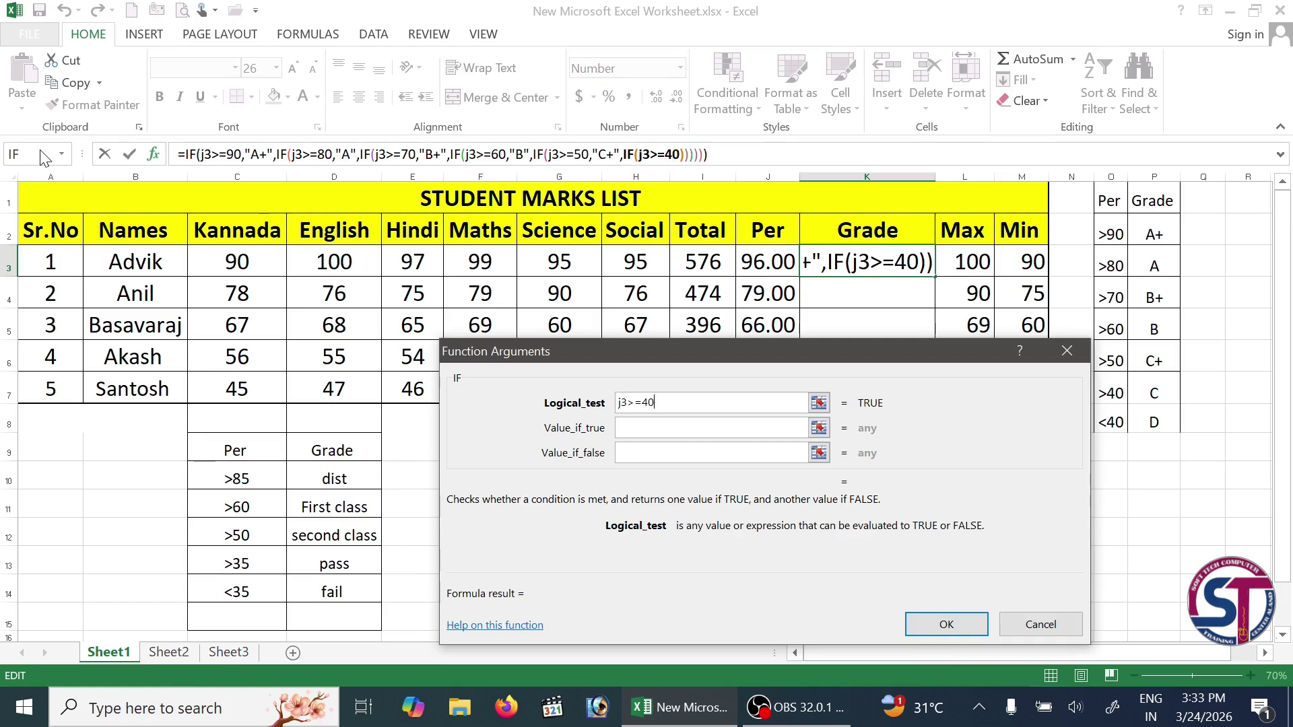
key("Tab")
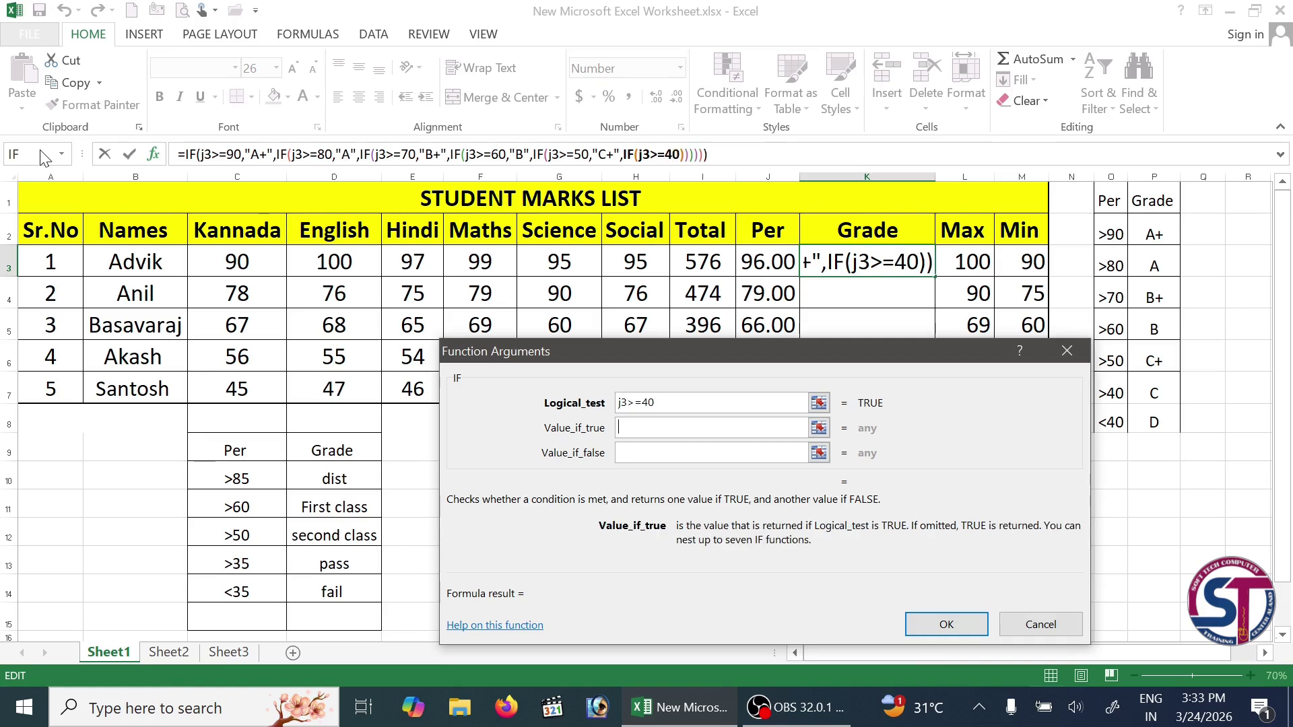
type("C")
key("Tab")
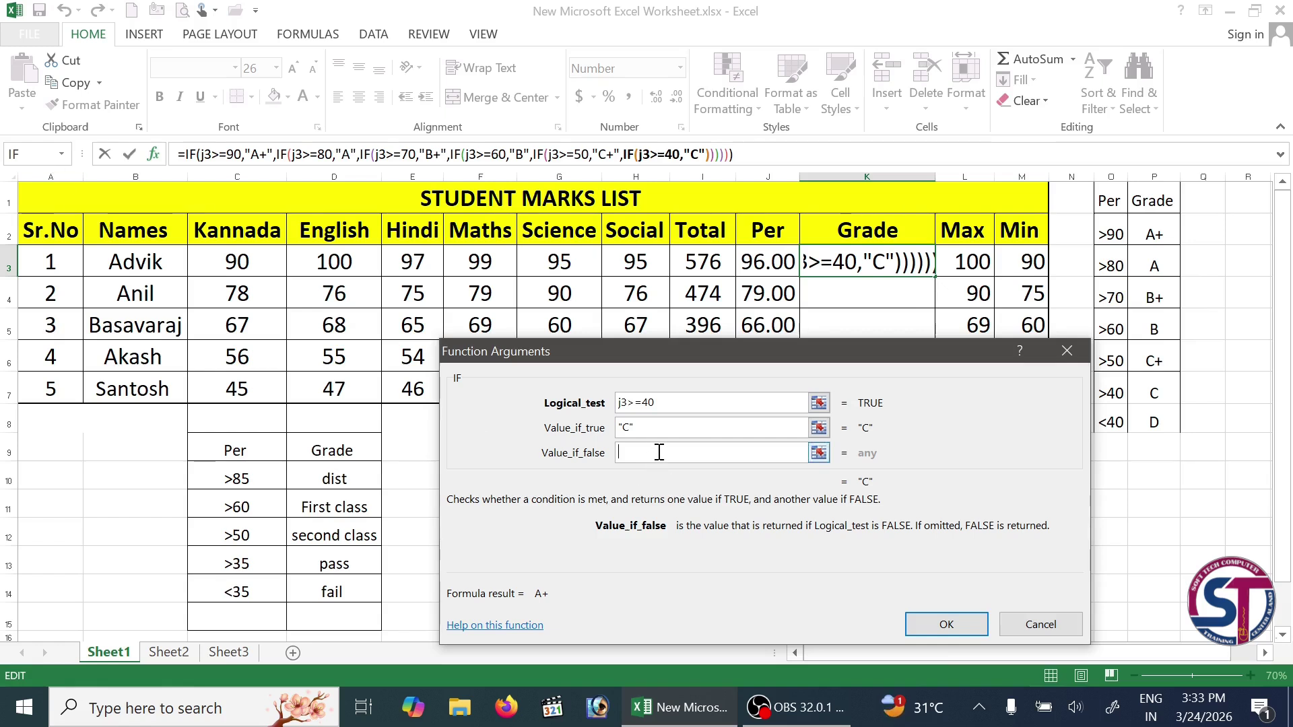
type("D")
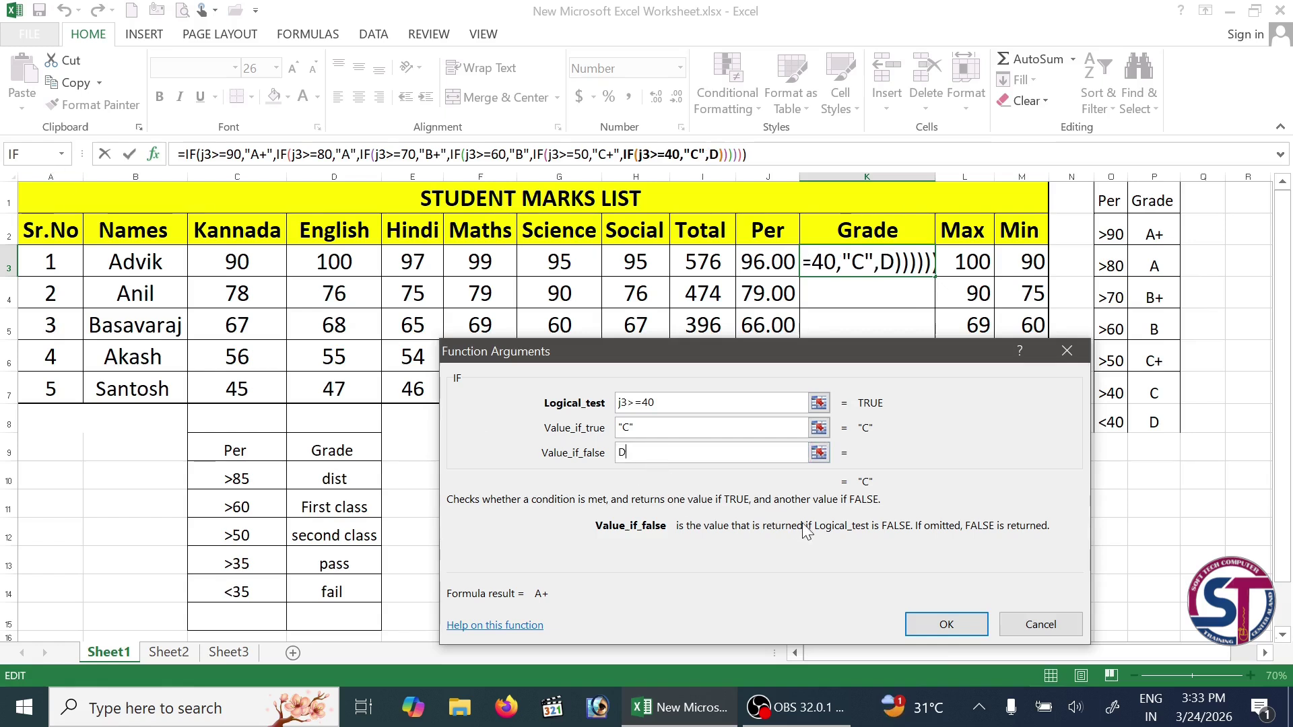
left_click(942, 622)
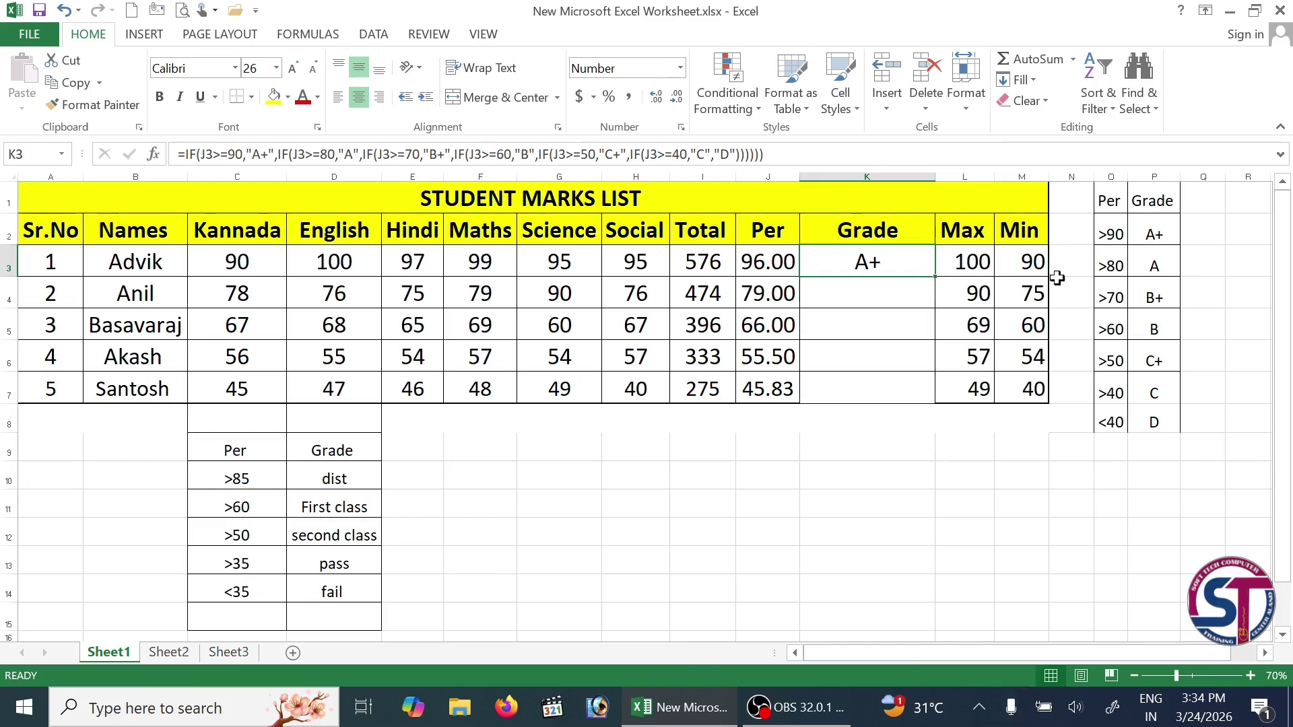
- Start an IF function in K4 that returns "A+" when j4>=90
left_click(880, 293)
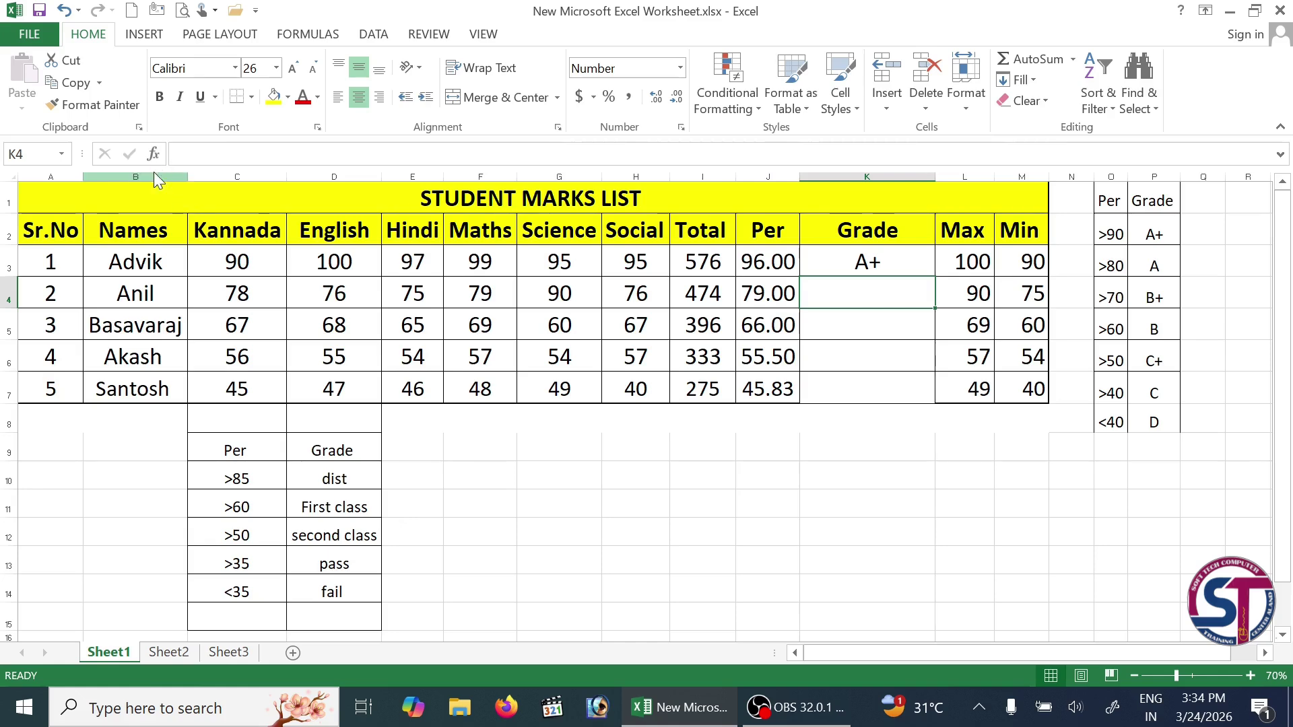
left_click(154, 154)
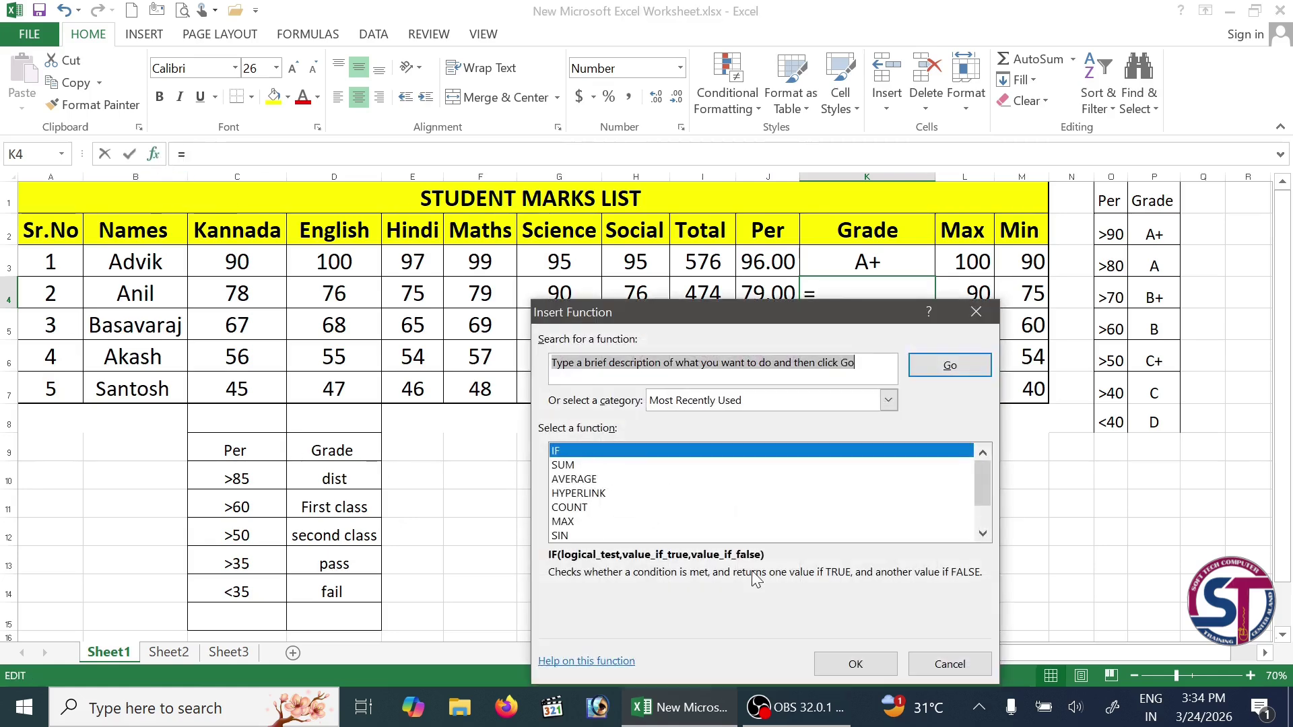
left_click(854, 664)
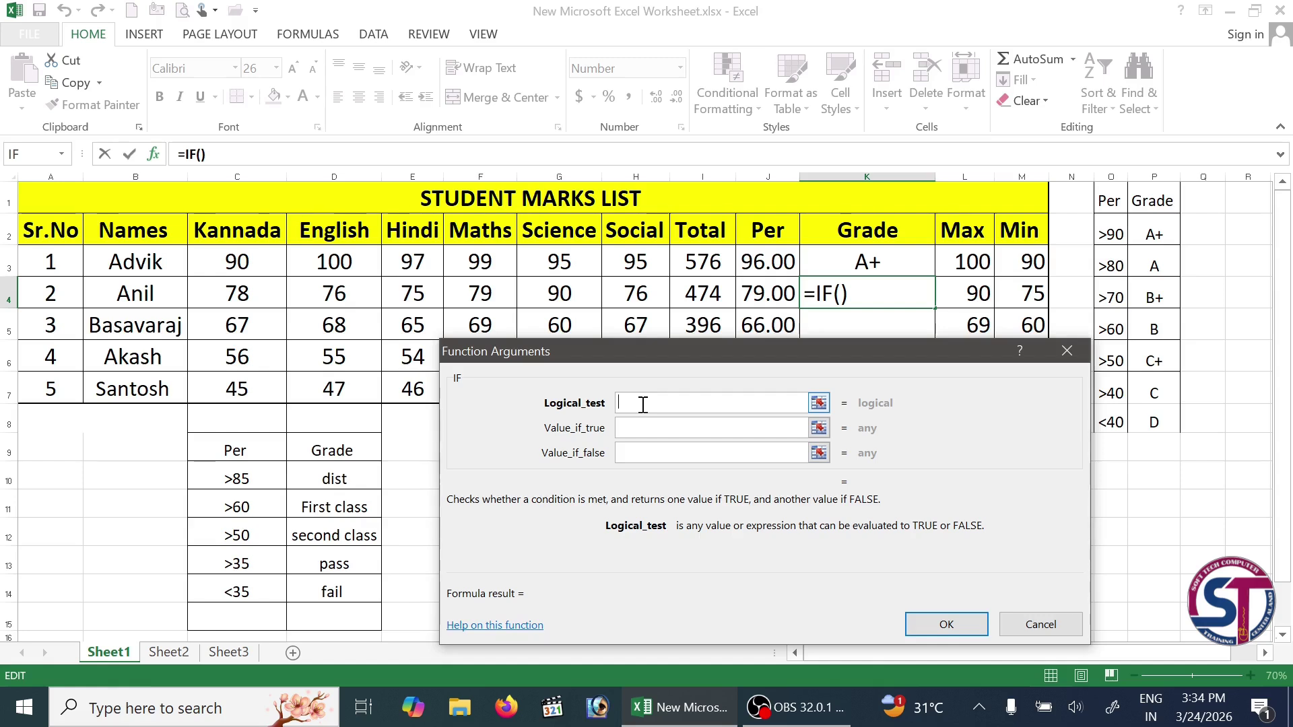
type("j4>")
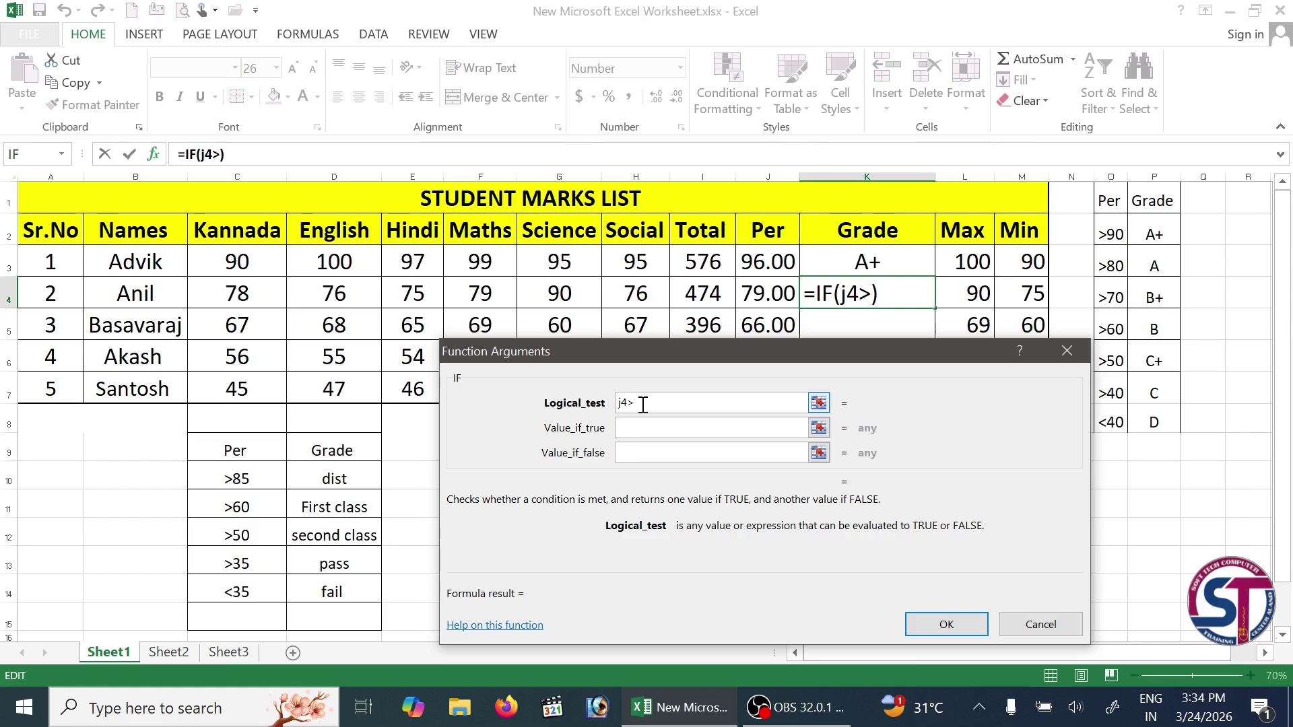
type("=90")
key("Tab")
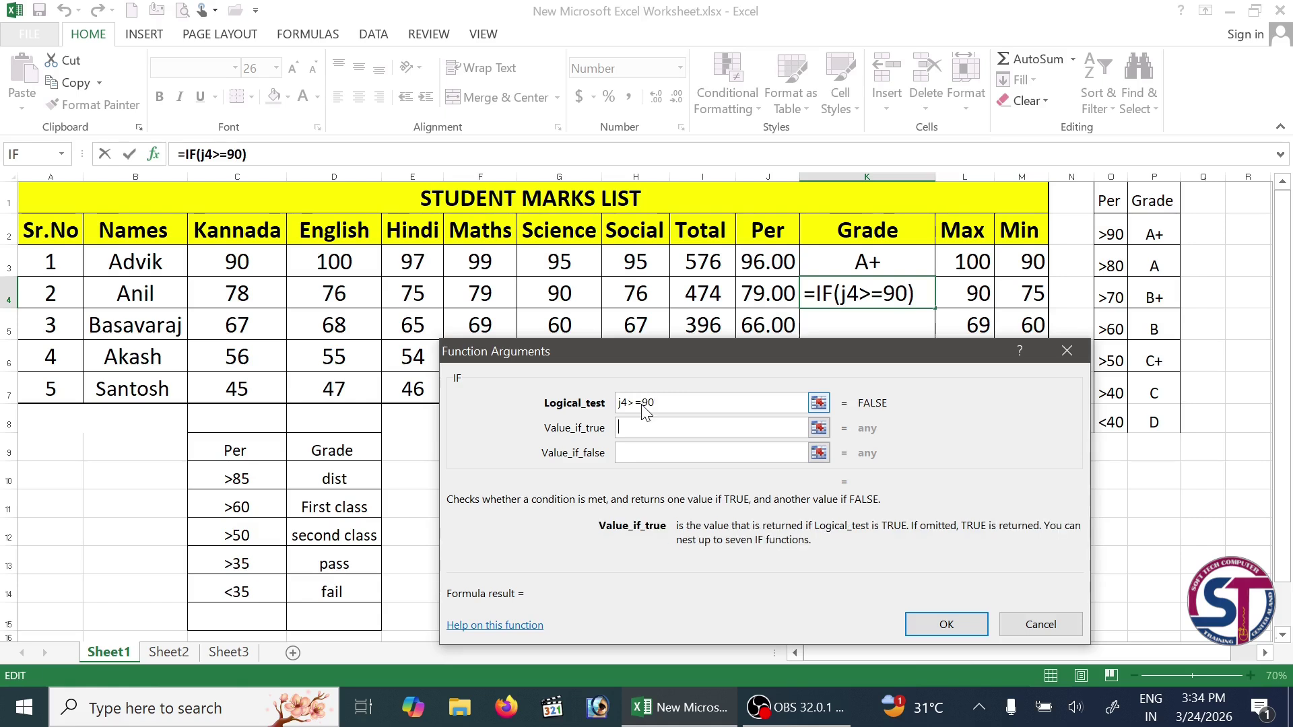
type("A+")
key("Tab")
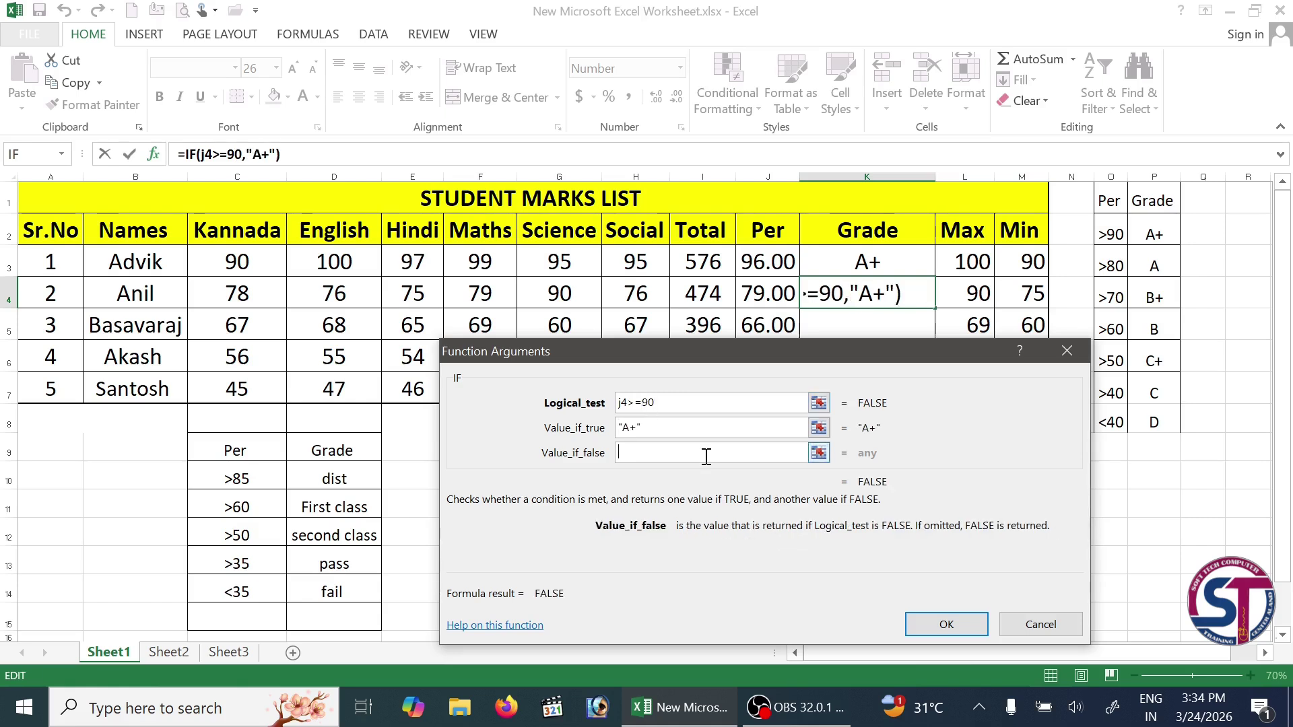
- Nest further IFs in the K4 formula that return "A" for j4>=80, "B+" for j4>=70 and "B" for j4>=60
left_click(31, 155)
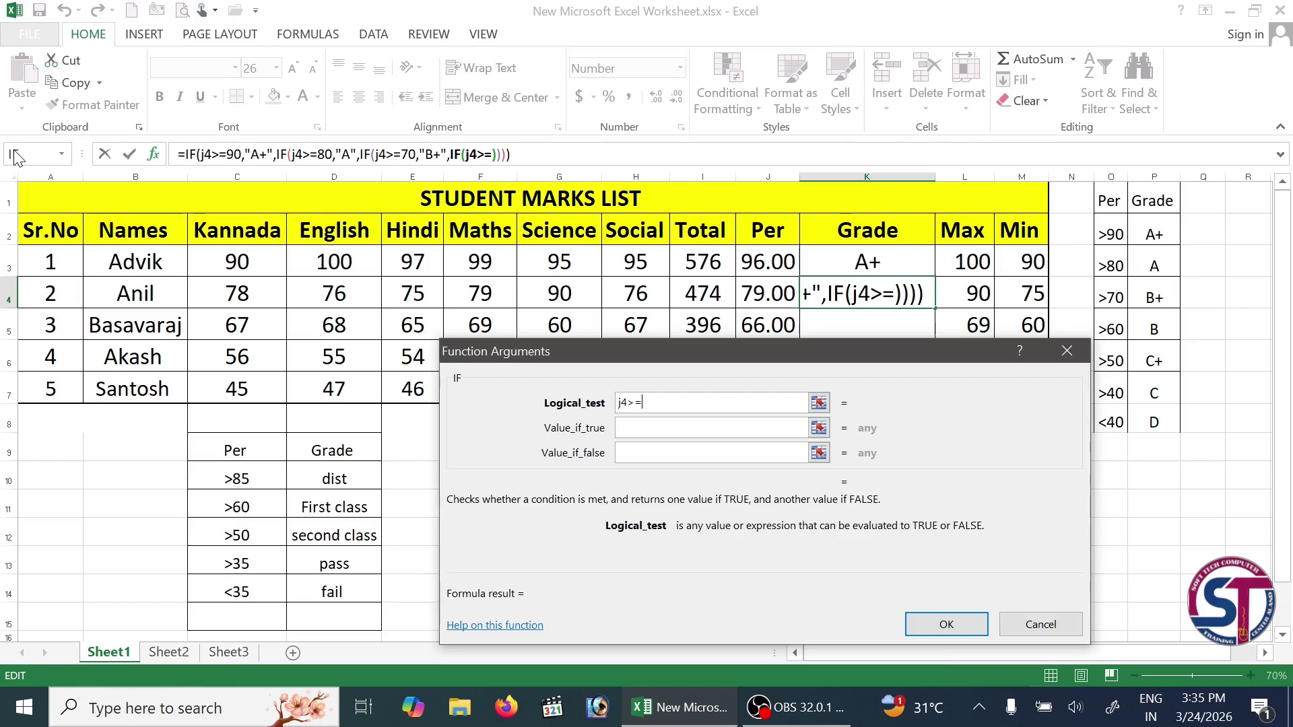
type("60")
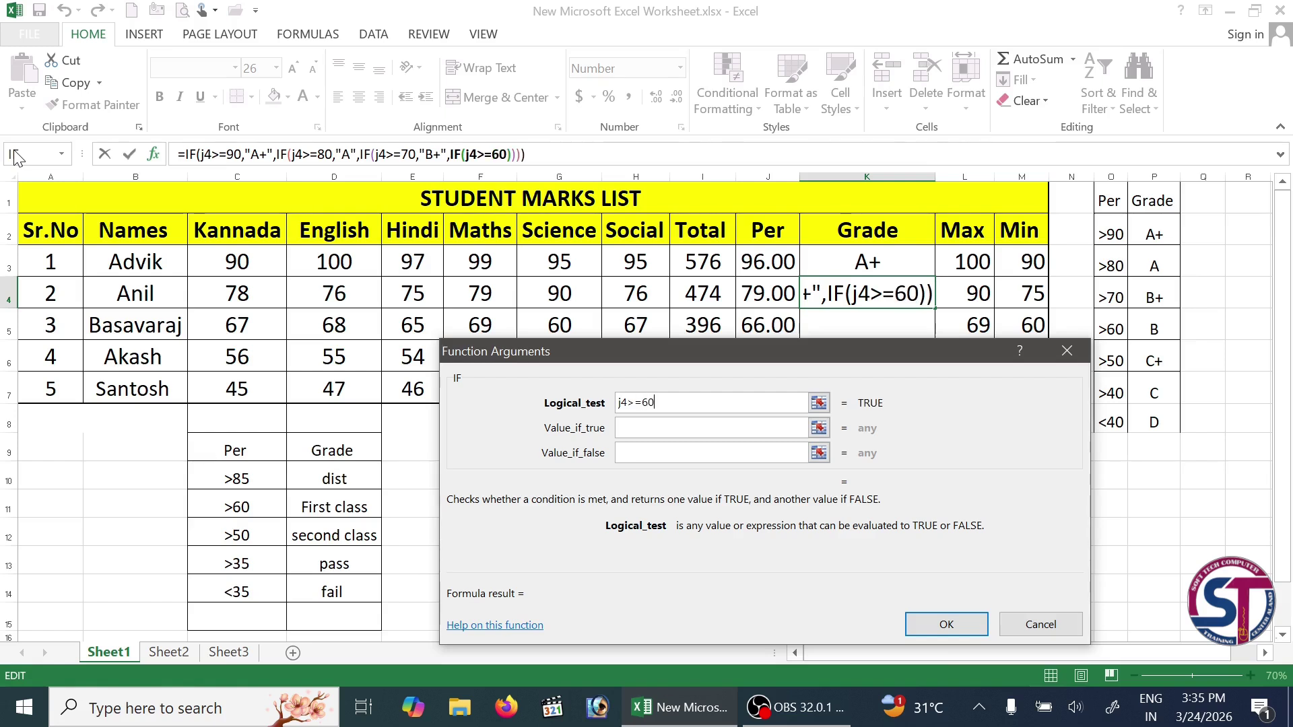
key("Tab")
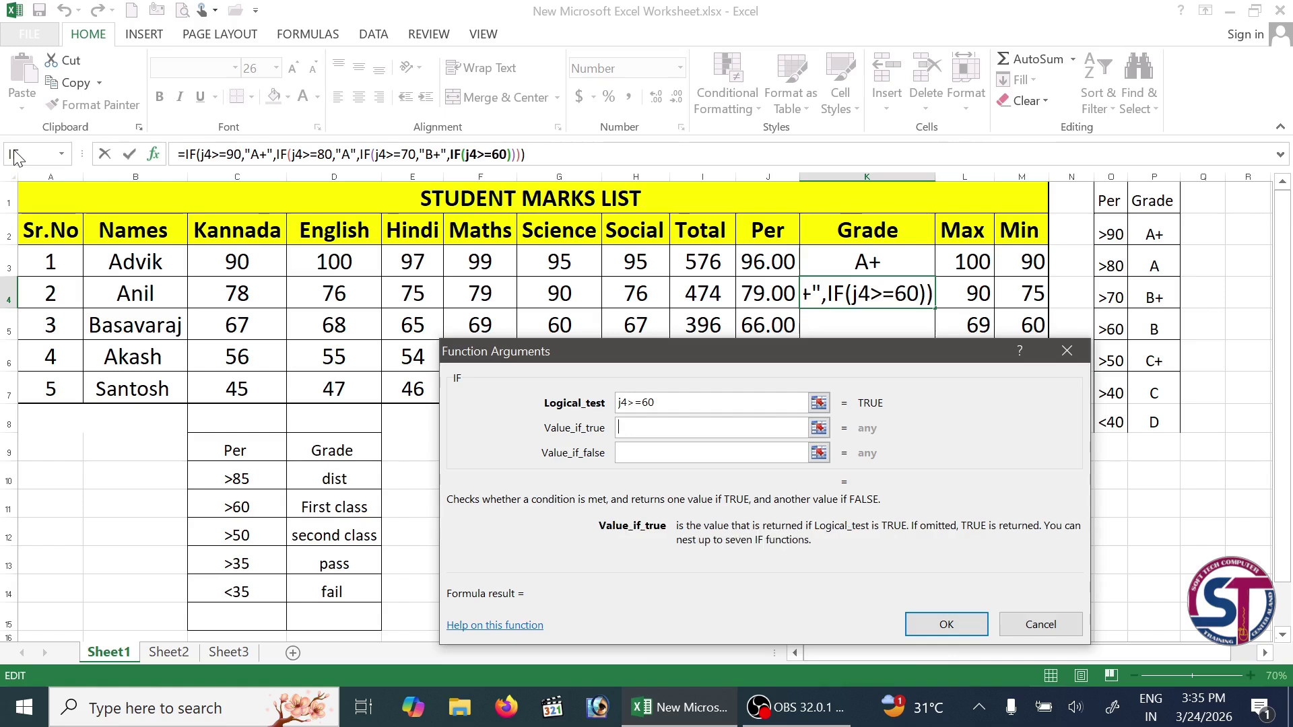
type("B")
key("Tab")
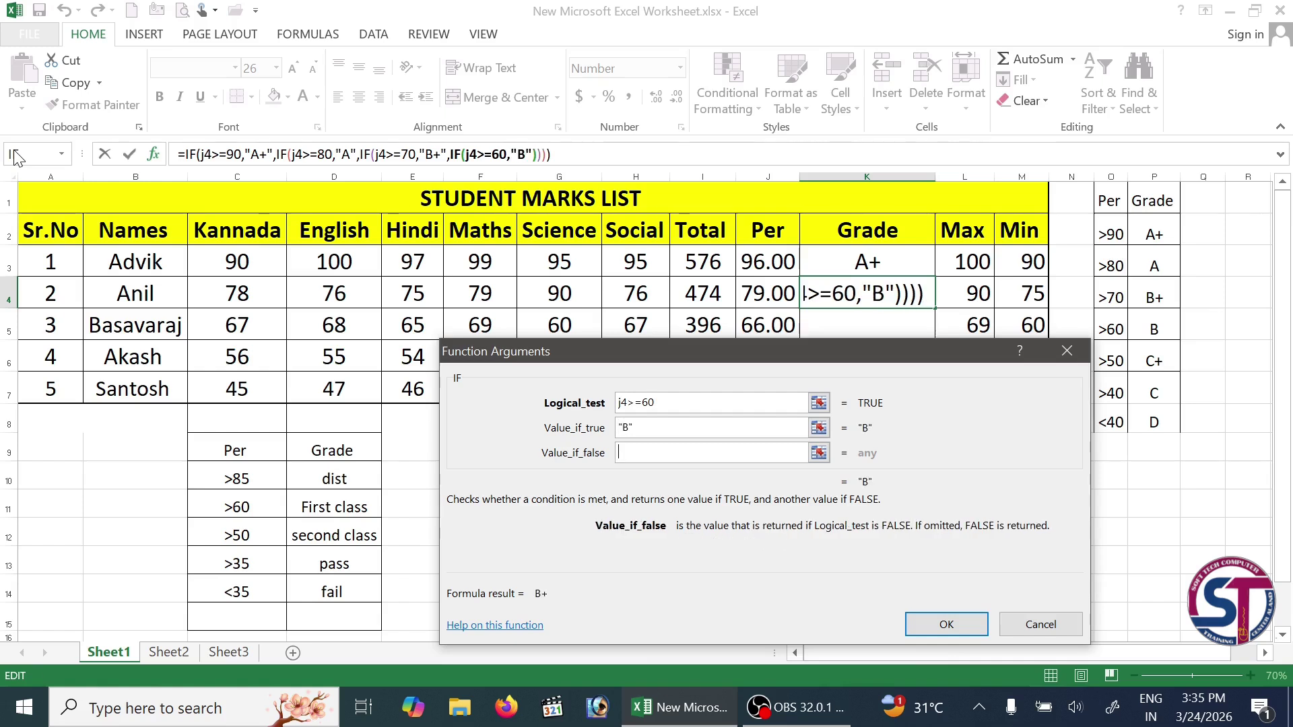
- Complete the K4 formula with nested IFs returning "C+" for j4>=50, "C" for j4>=40 and otherwise "D", and fill it down to K7
left_click(15, 156)
type("j4")
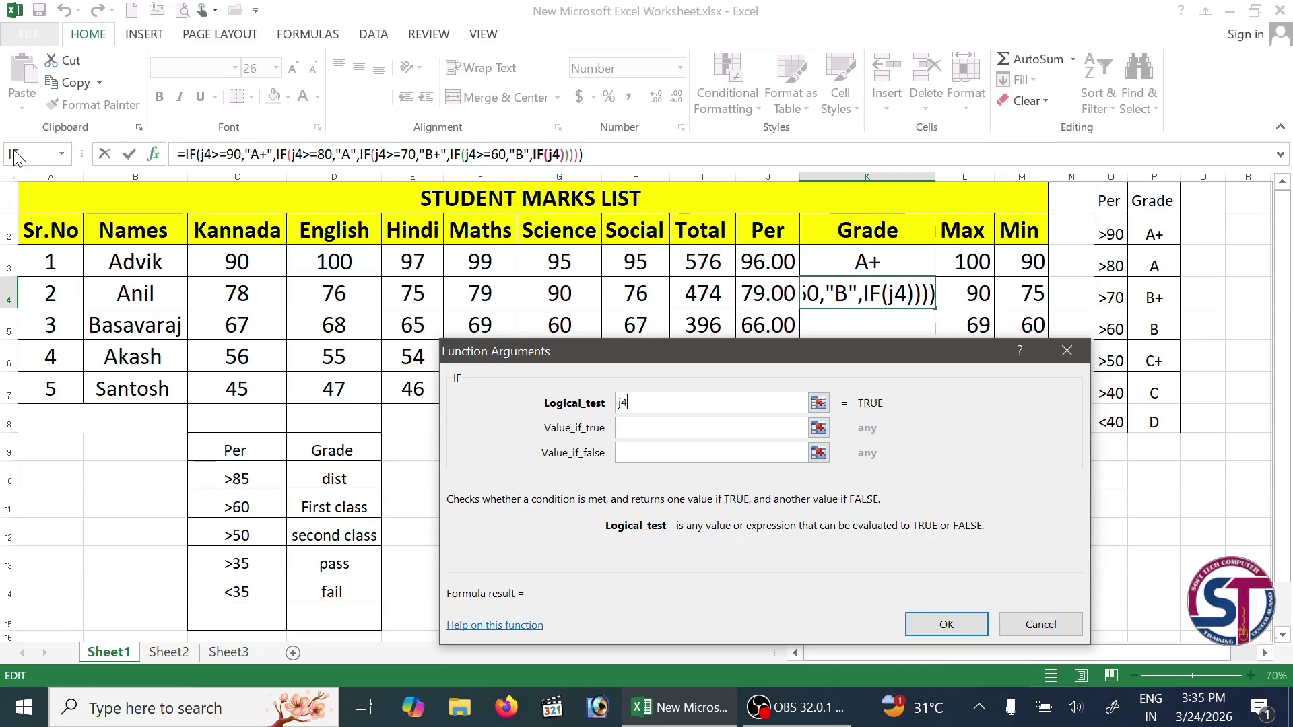
type(">=")
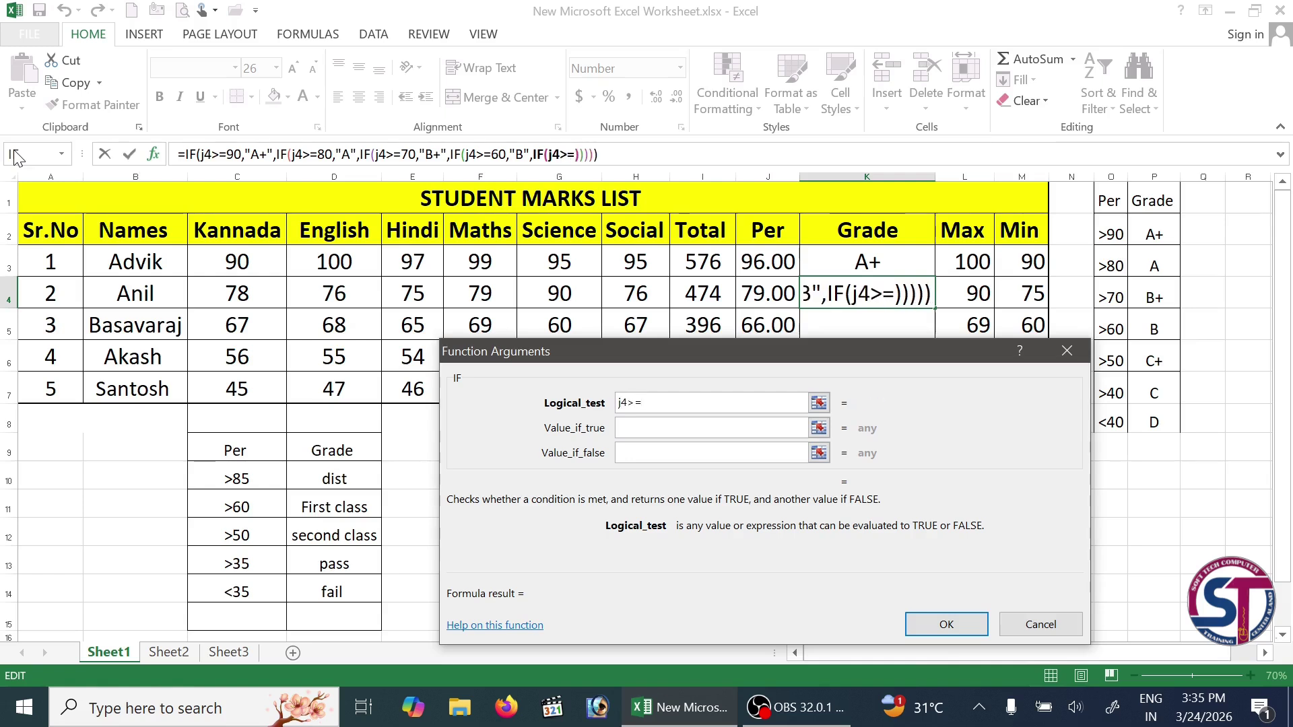
type("40")
key("Tab")
type("\"C\"")
key("Tab")
type("d")
key("BackSpace")
type("D")
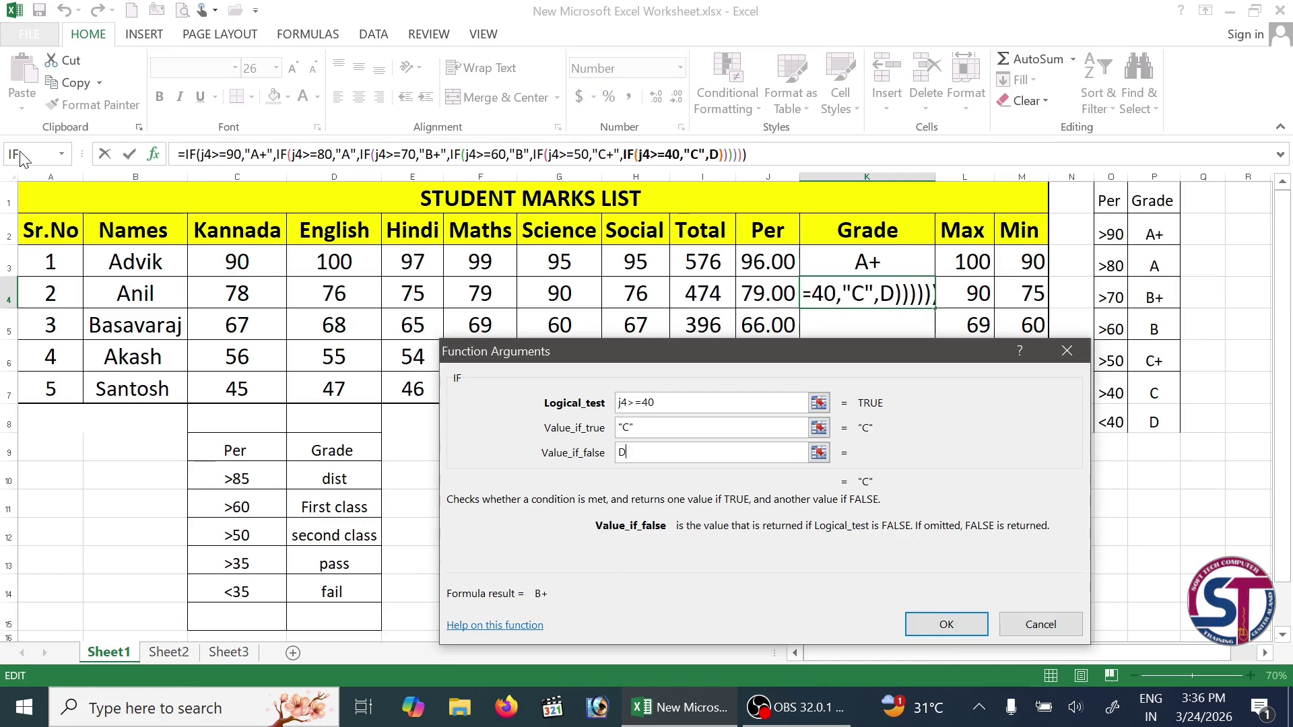
left_click(949, 619)
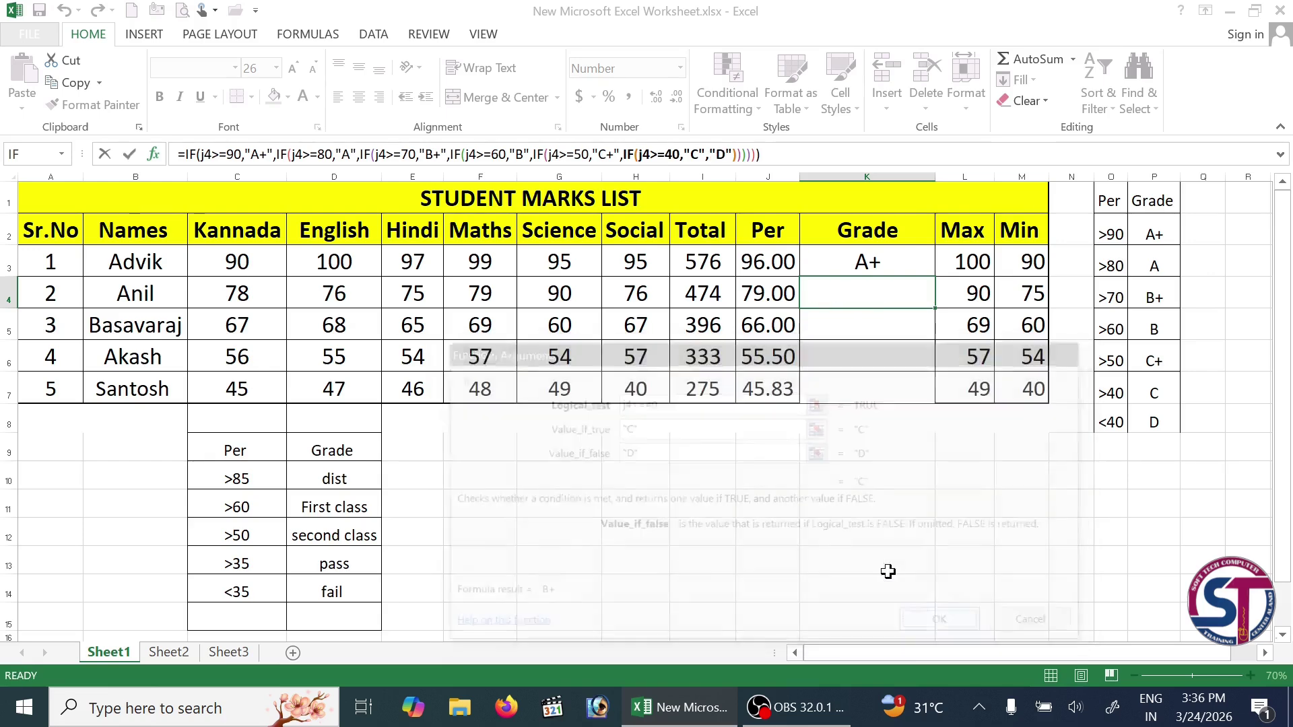
double_click(935, 309)
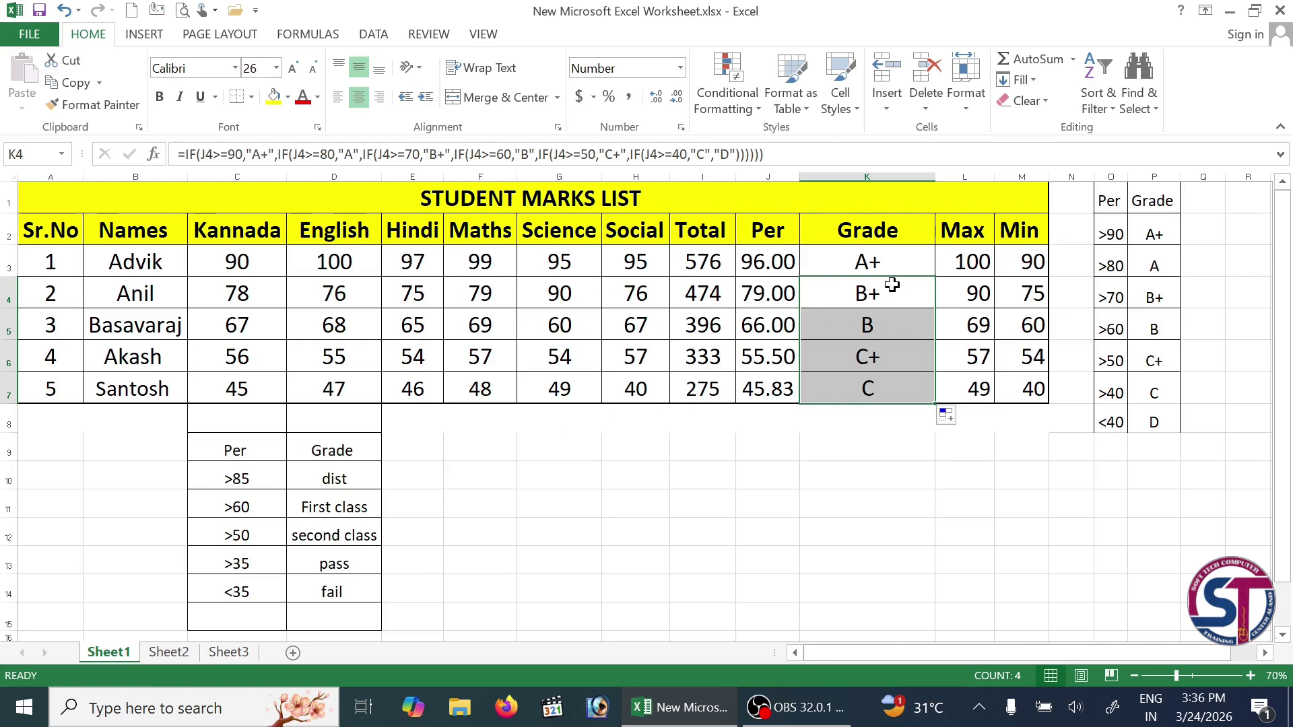
- Compare the class names in the lower Per/Grade table with the letter grades and formulas in the Grade column
left_click(338, 472)
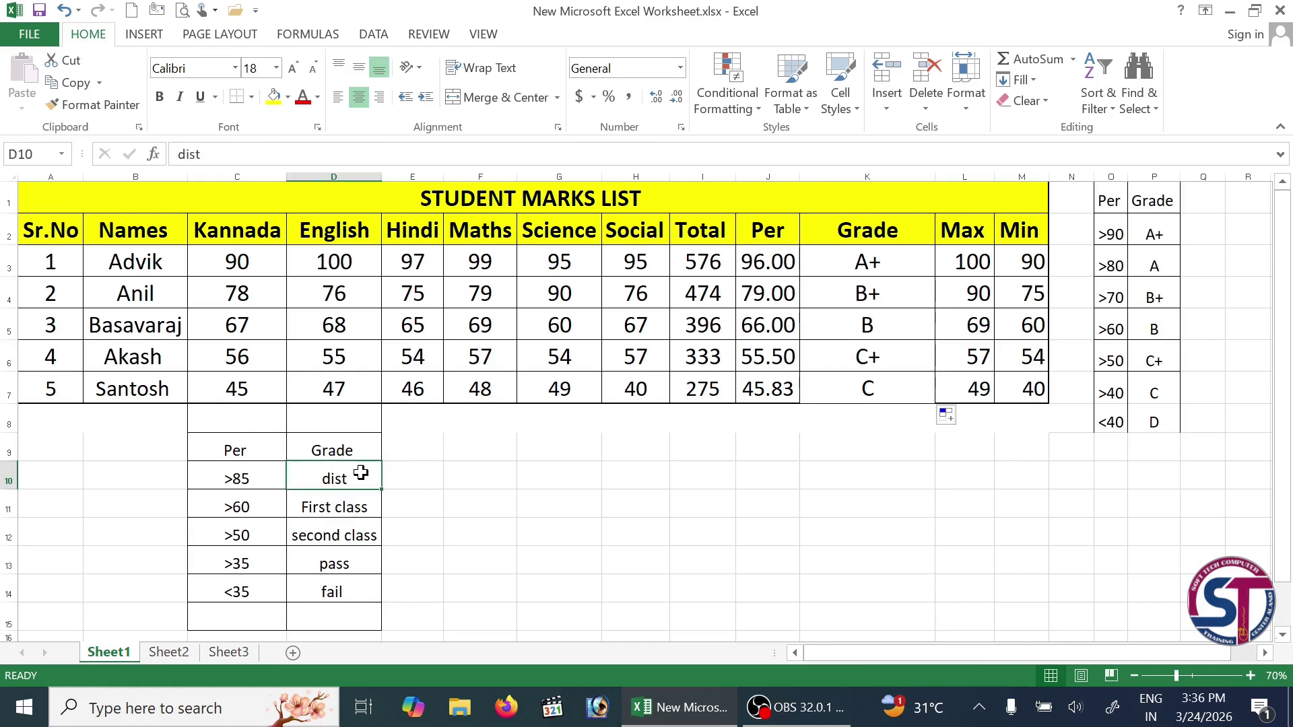
left_click(352, 511)
left_click(357, 536)
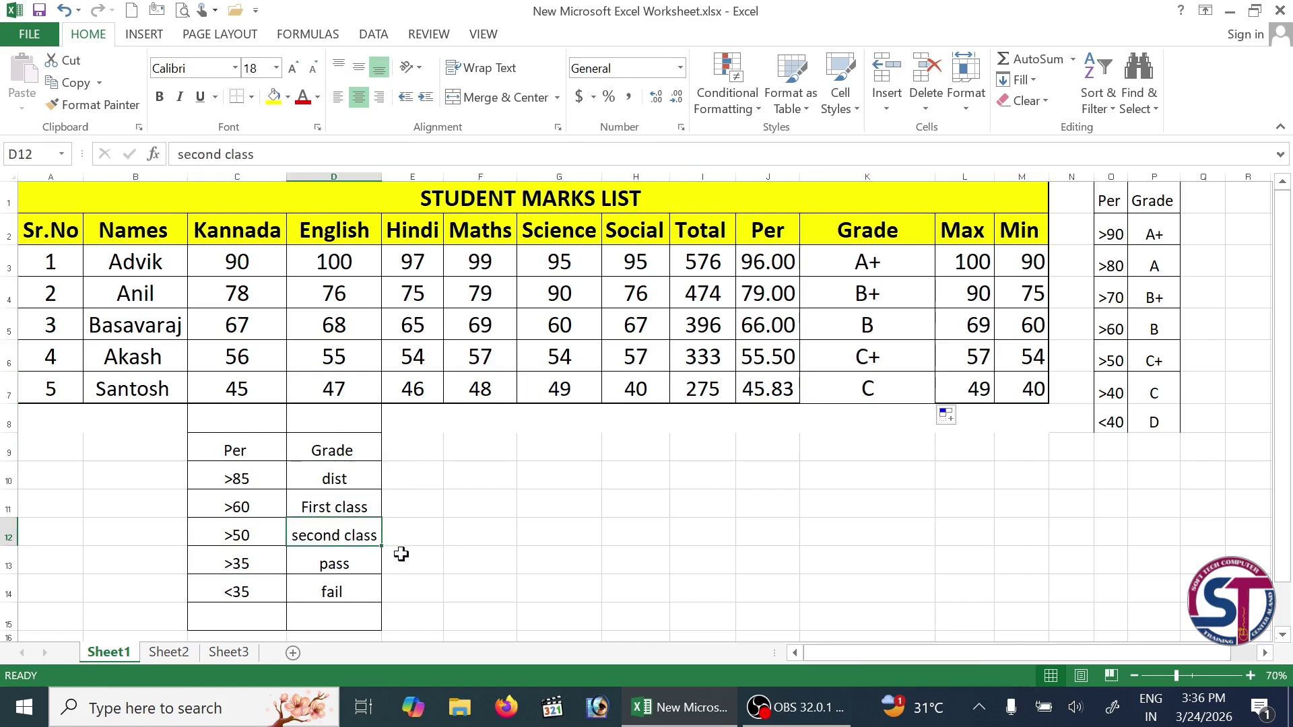
left_click(354, 564)
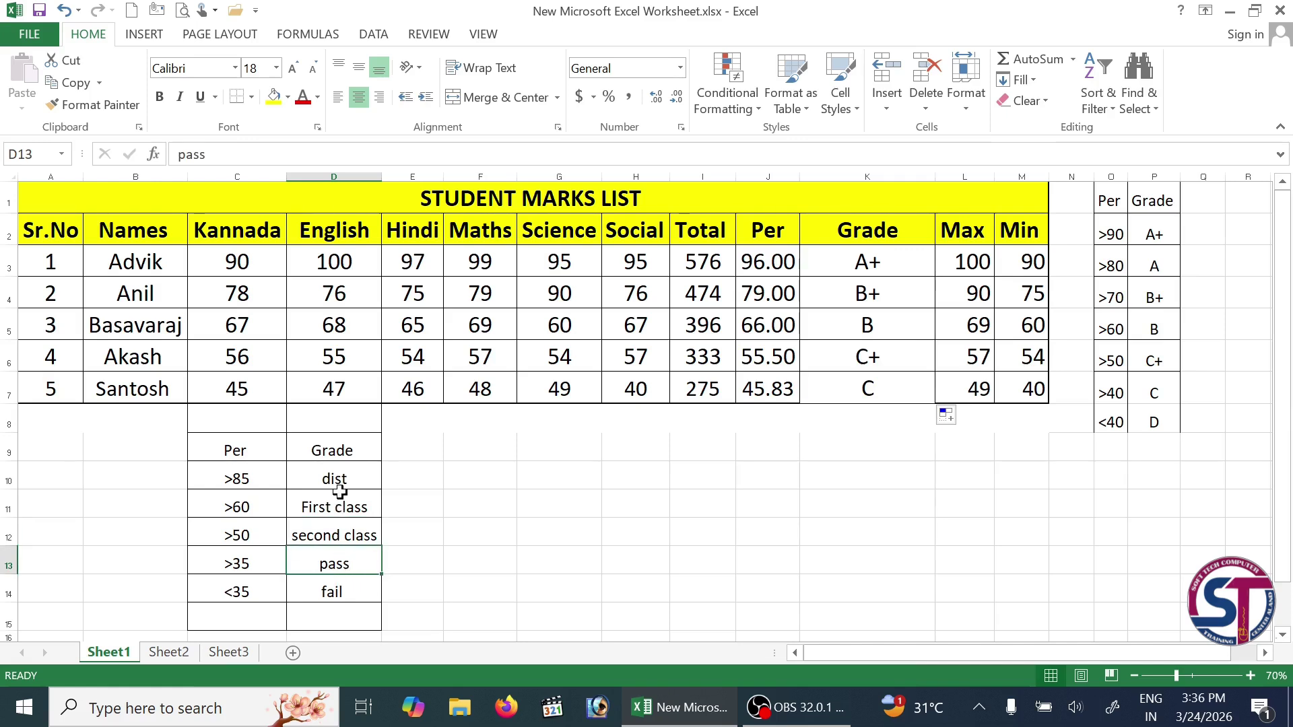
left_click(875, 266)
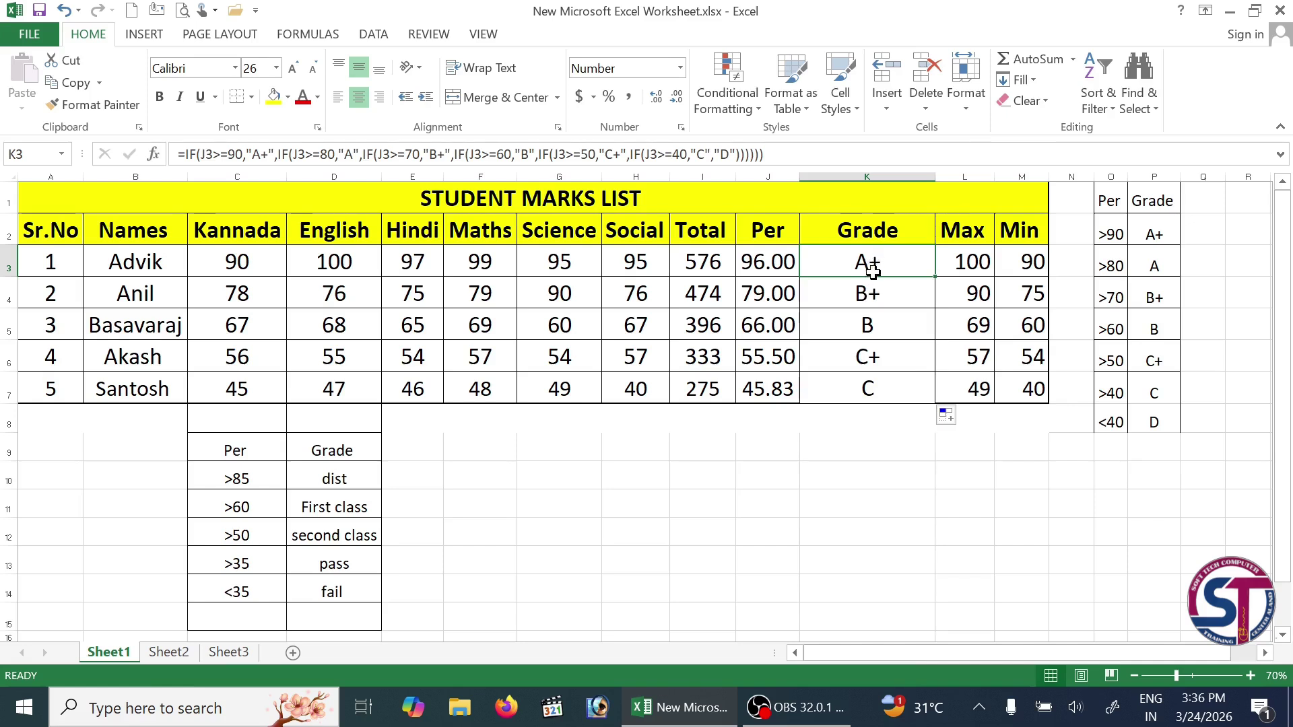
left_click(871, 293)
left_click(873, 329)
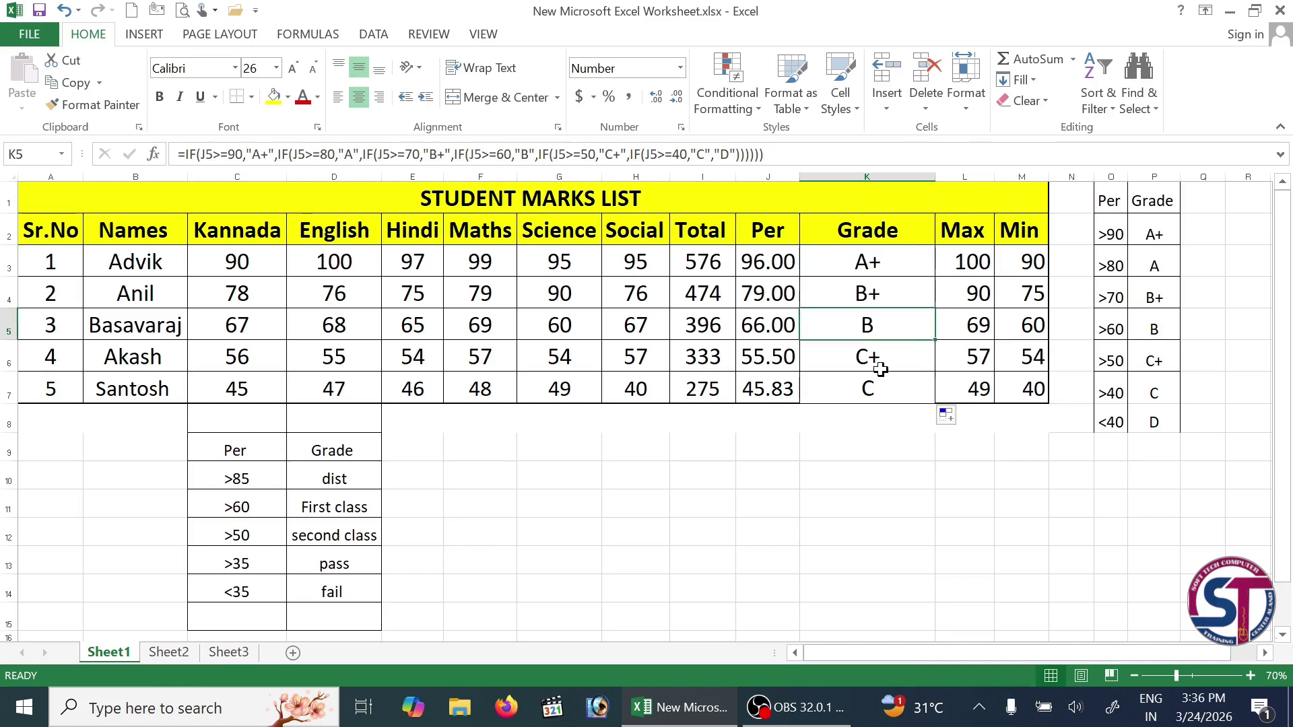
left_click(865, 503)
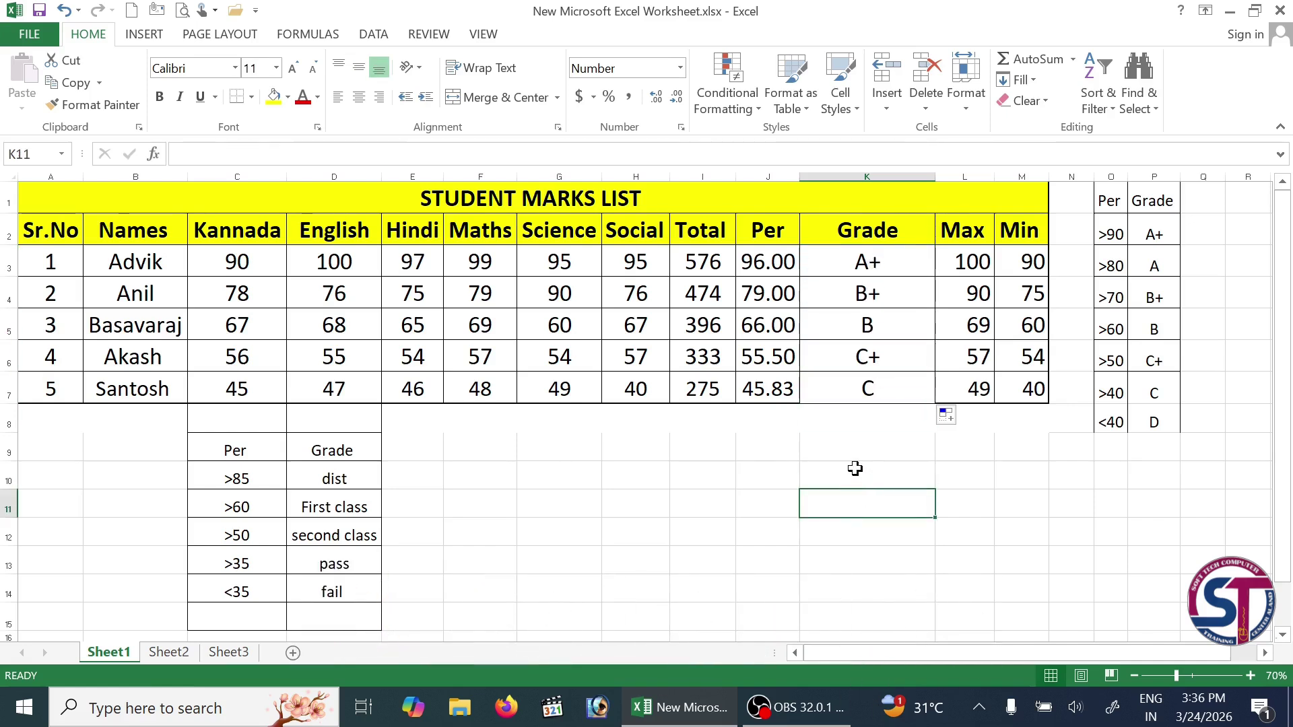